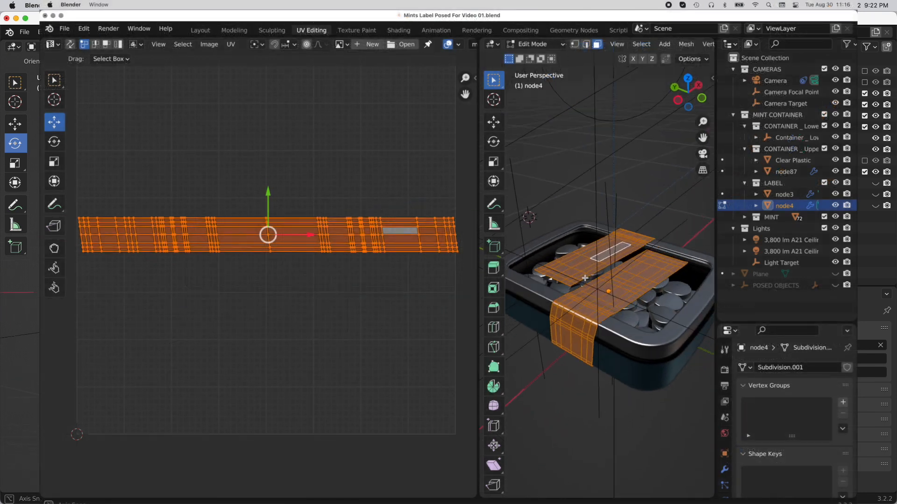
# Hide the existing Label and Paper objects, make the LABEL collection active, and view the container from the top.
pyautogui.moveTo(626, 285); pyautogui.dragTo(645, 359, button='middle')
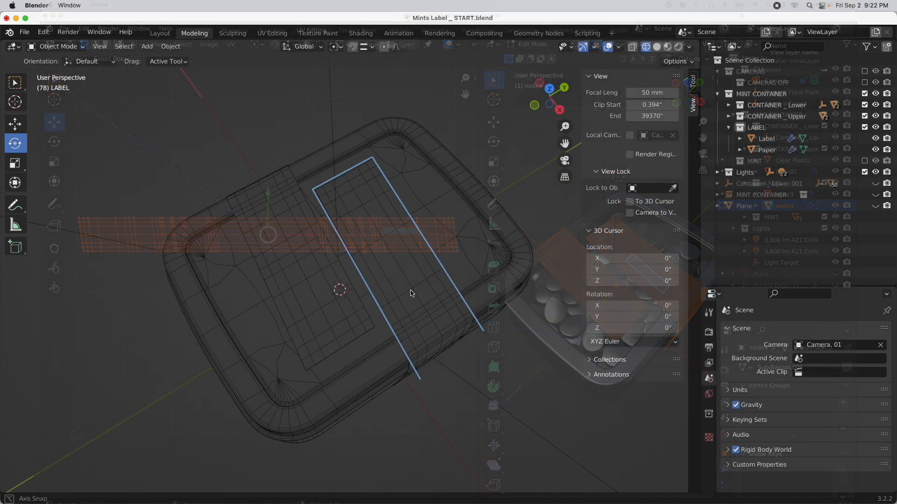
pyautogui.moveTo(476, 285); pyautogui.dragTo(425, 274, button='middle')
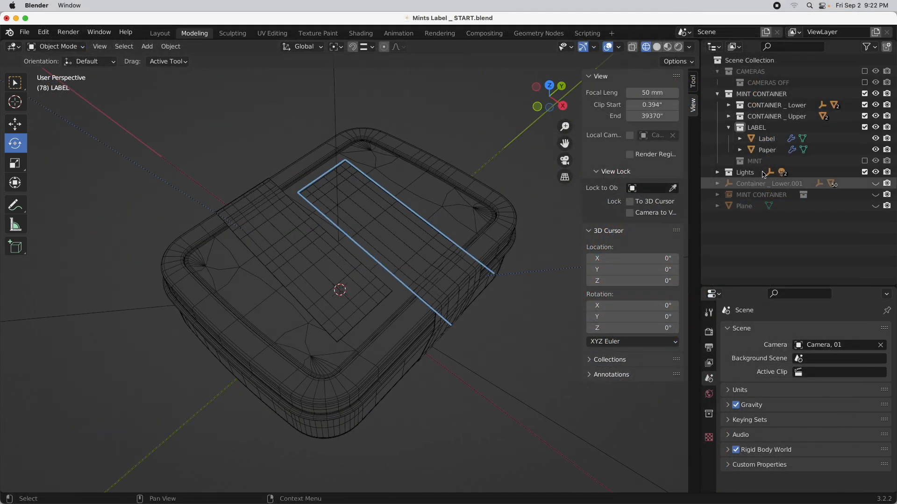
pyautogui.click(875, 149)
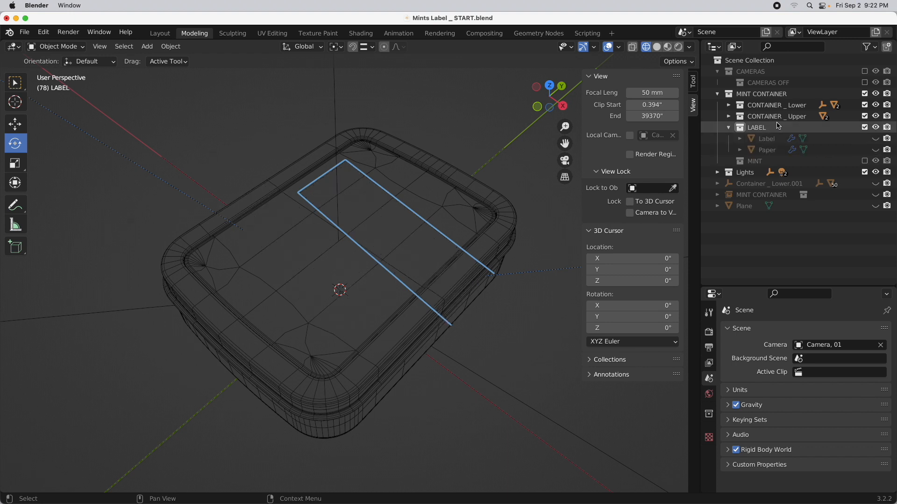
pyautogui.click(757, 128)
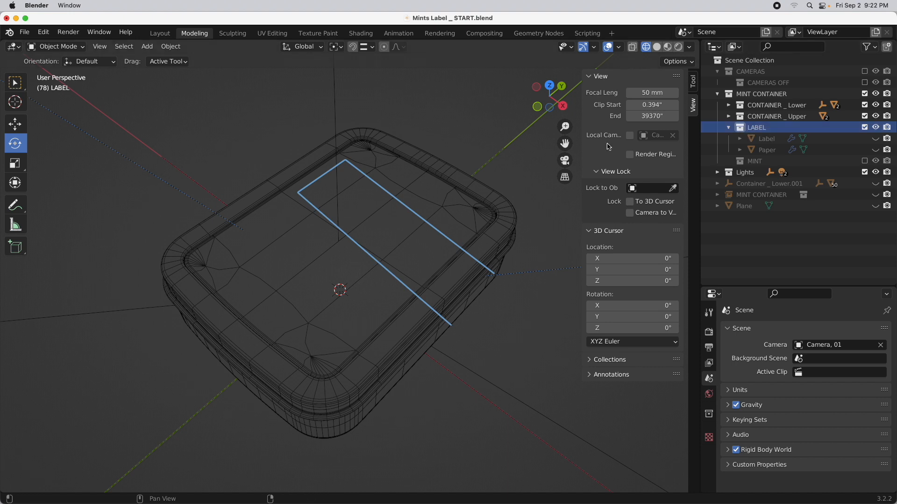
pyautogui.click(550, 87)
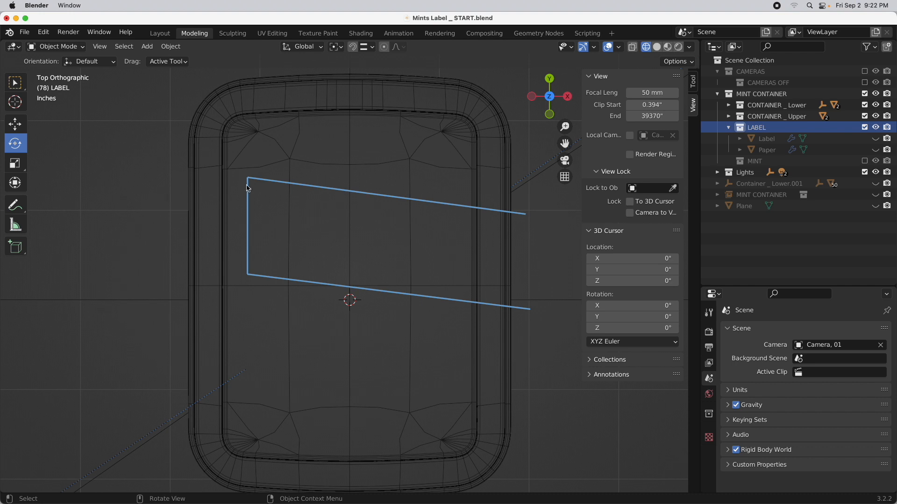
# Place the 3D cursor on the container lid's surface, inside the annotated label outline near its left end.
pyautogui.click(15, 103)
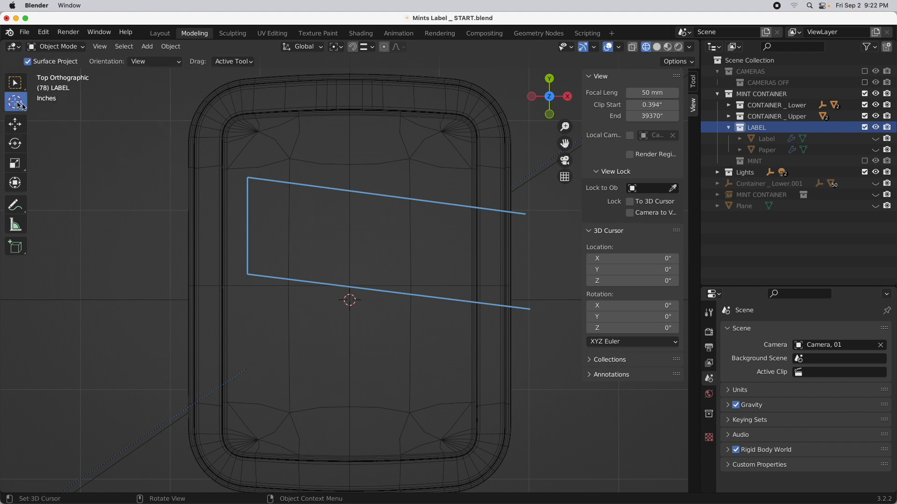
pyautogui.click(213, 245)
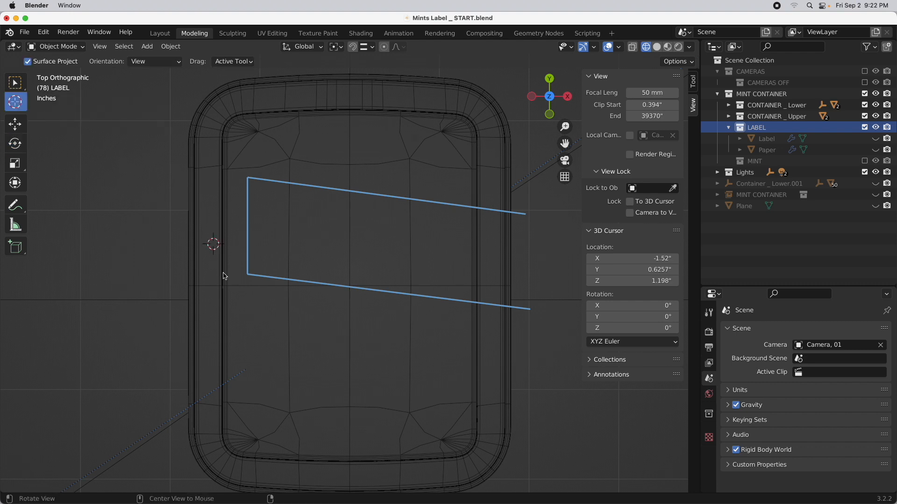
pyautogui.moveTo(288, 353); pyautogui.dragTo(338, 199, button='middle')
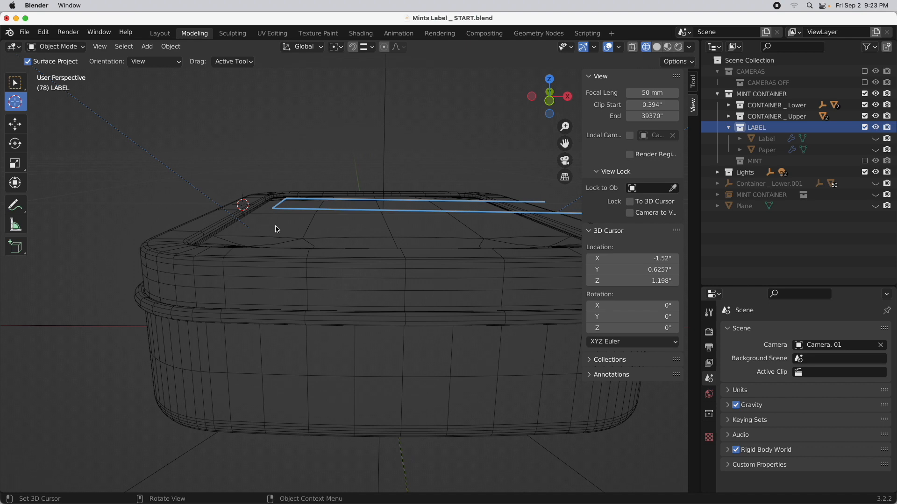
pyautogui.moveTo(277, 229); pyautogui.dragTo(224, 200, button='middle')
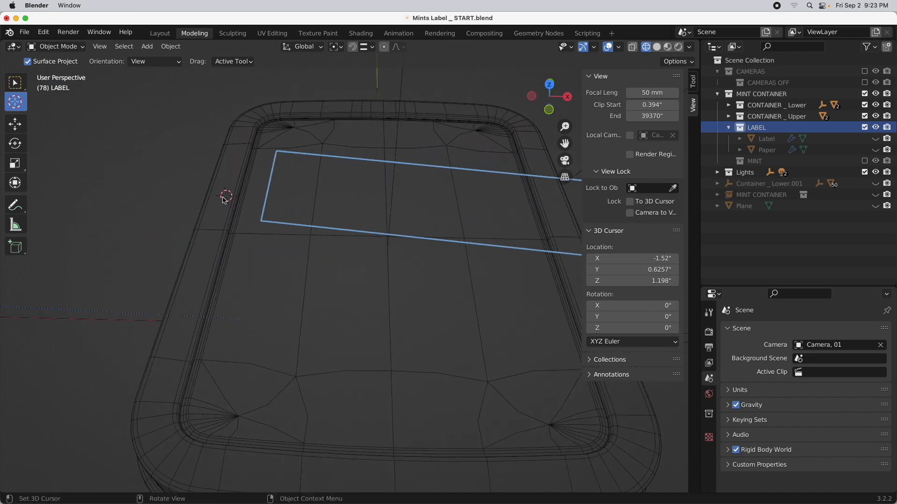
pyautogui.click(549, 85)
pyautogui.scroll(5, 360, 132)
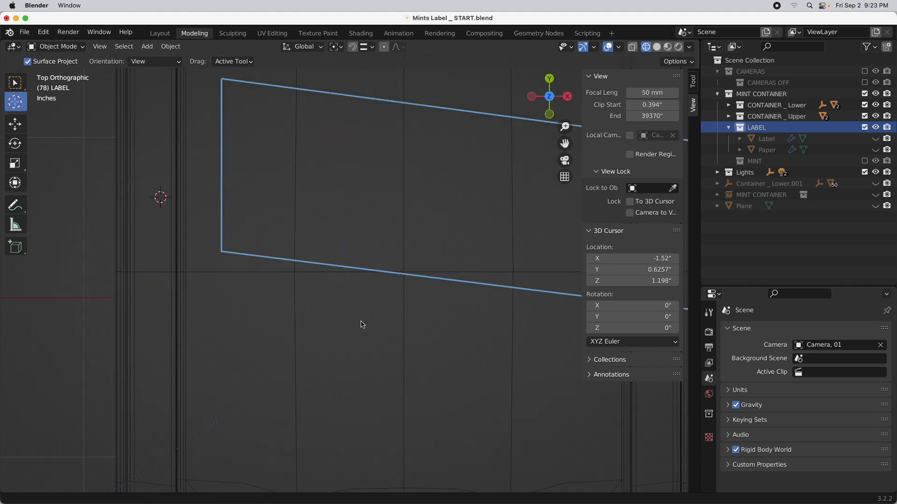
pyautogui.moveTo(162, 266); pyautogui.dragTo(308, 243)
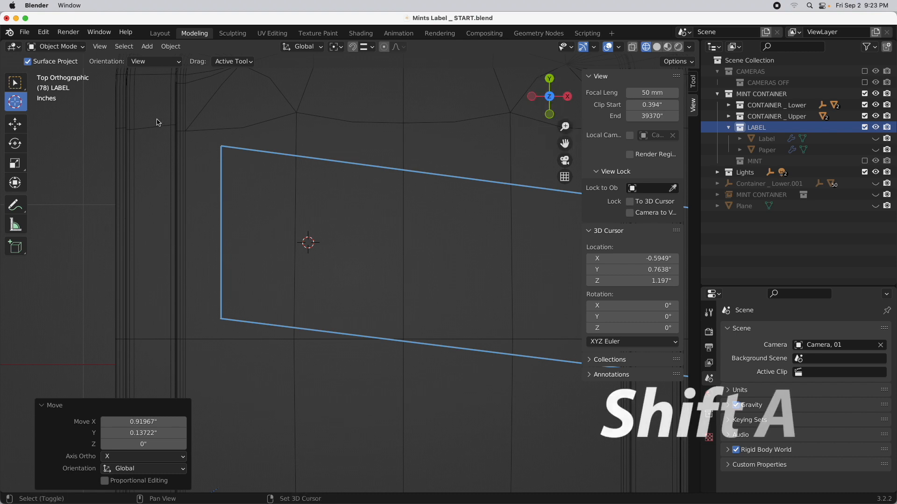
# Add a plane mesh at the 3D cursor with a size of 1 inch.
pyautogui.hotkey('shift', 'a')
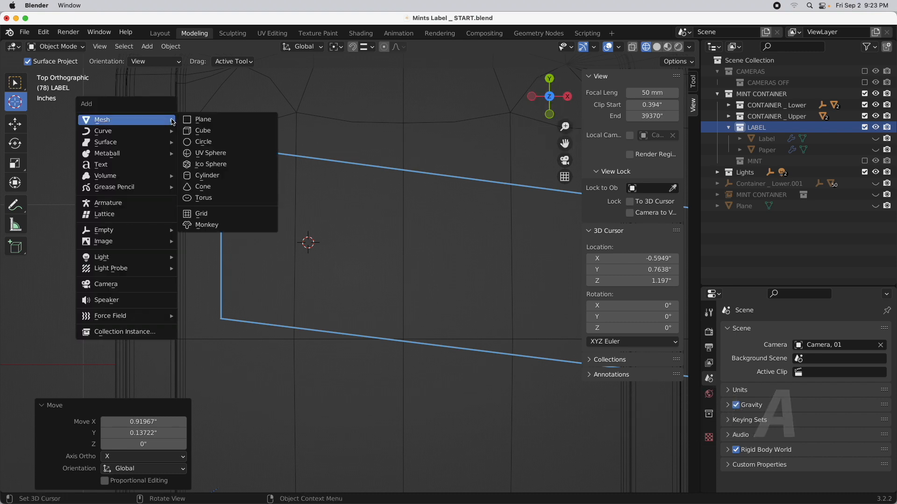
pyautogui.click(191, 120)
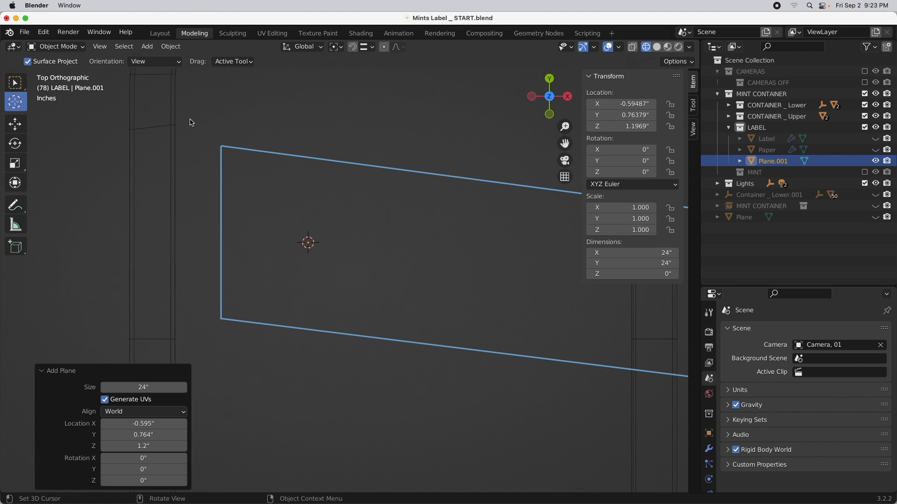
pyautogui.click(148, 388)
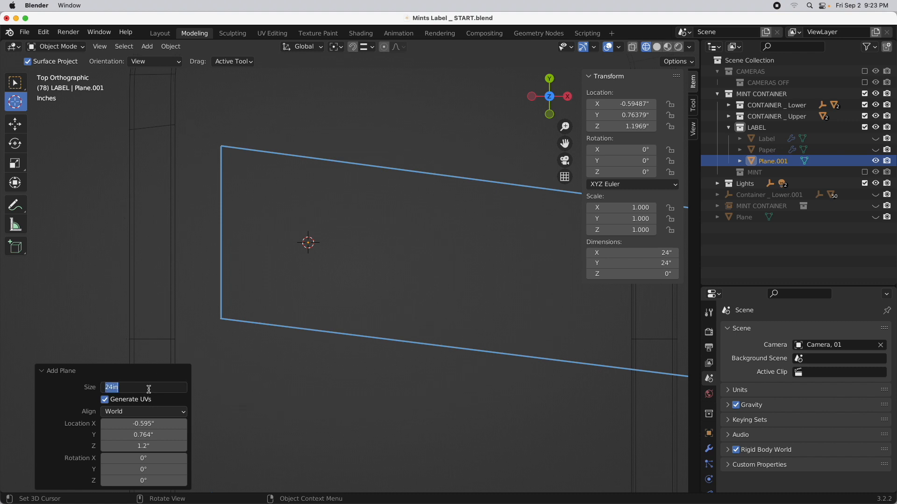
pyautogui.write('1')
pyautogui.press('Return')
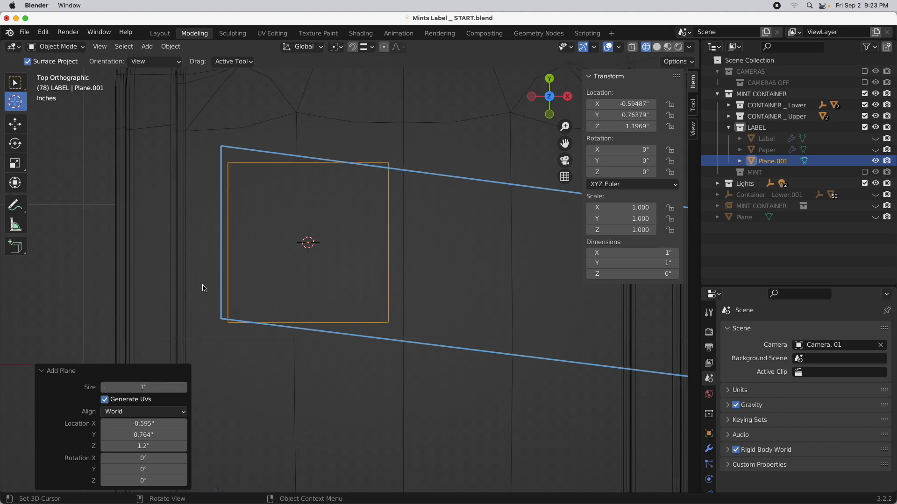
# Scale the plane by about 1.068 and move it so its left edge matches the left end of the annotated outline.
pyautogui.press('s')
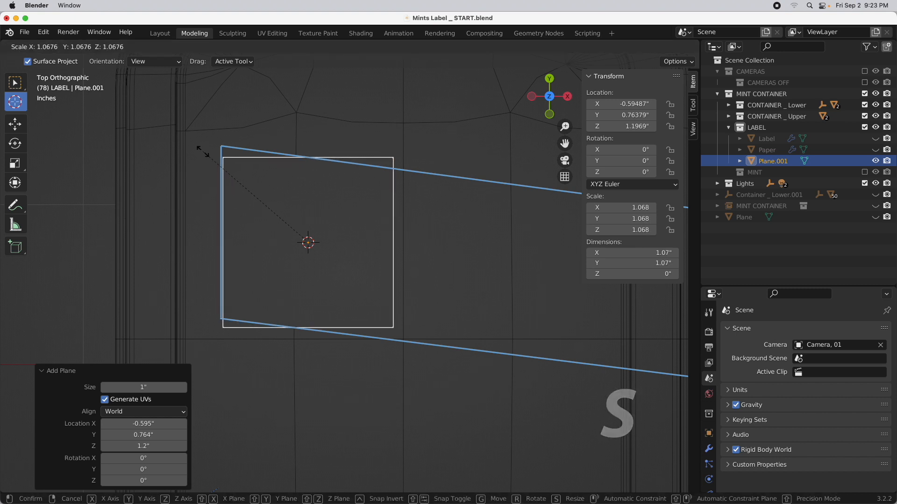
pyautogui.click(203, 152)
pyautogui.press('g')
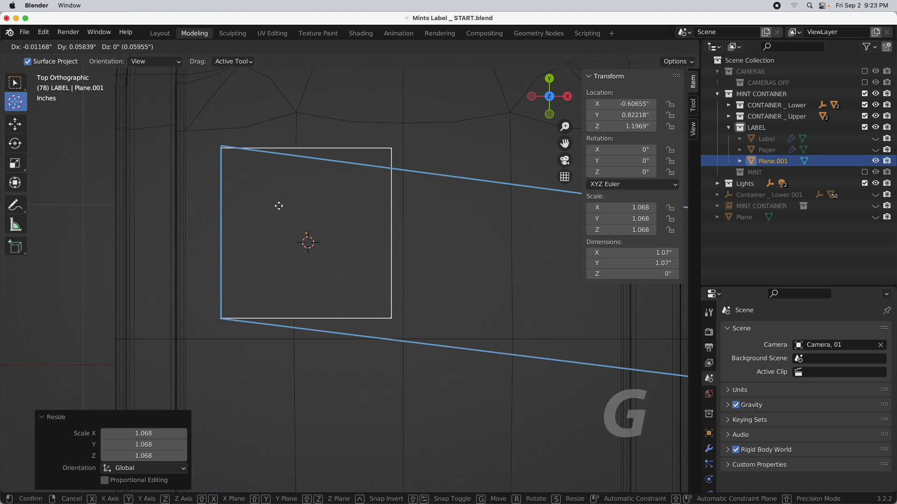
pyautogui.click(279, 205)
pyautogui.scroll(-2, 435, 253)
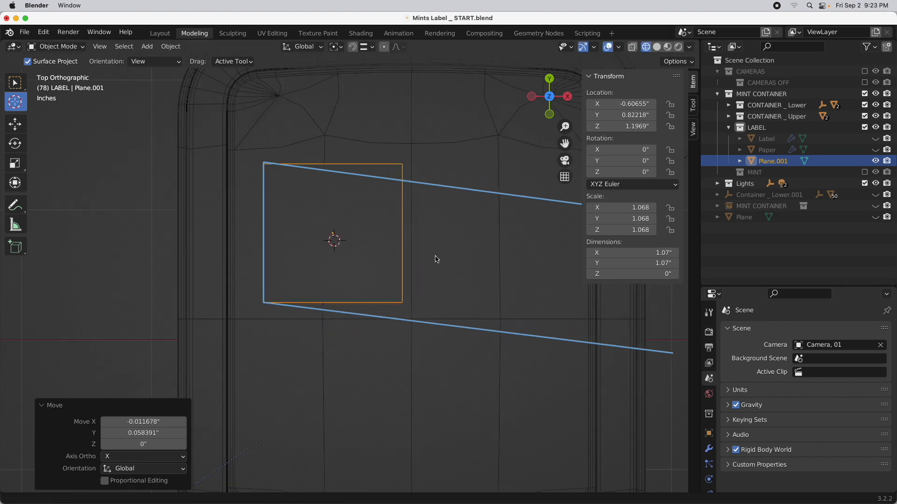
# Apply the plane's scale.
pyautogui.keyDown('shift'); pyautogui.moveTo(483, 264); pyautogui.dragTo(348, 247, button='middle'); pyautogui.keyUp('shift')
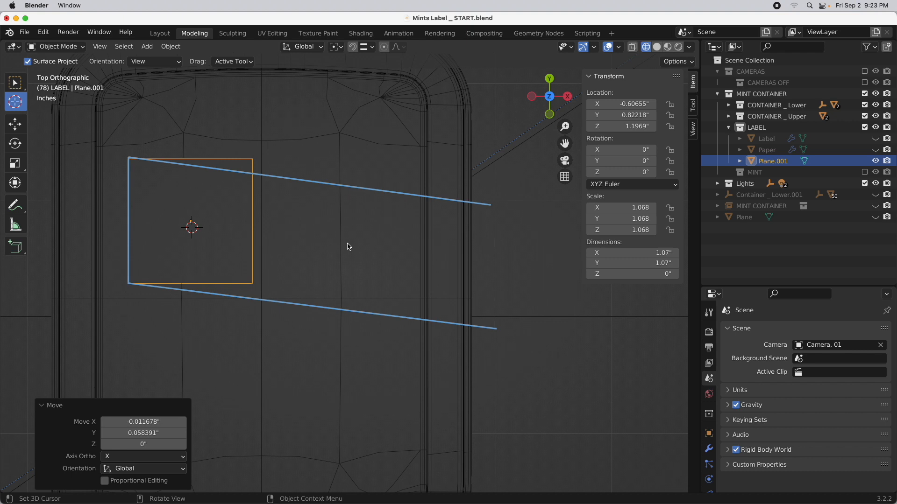
pyautogui.click(167, 48)
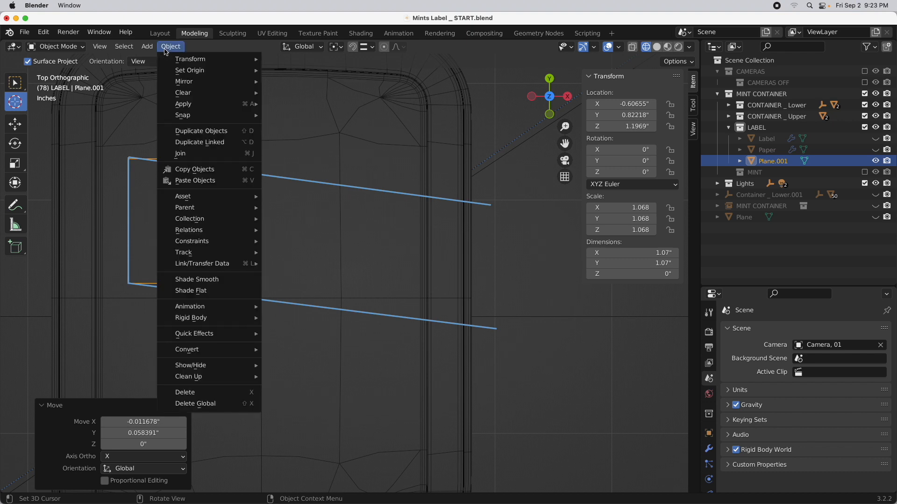
pyautogui.moveTo(186, 104)
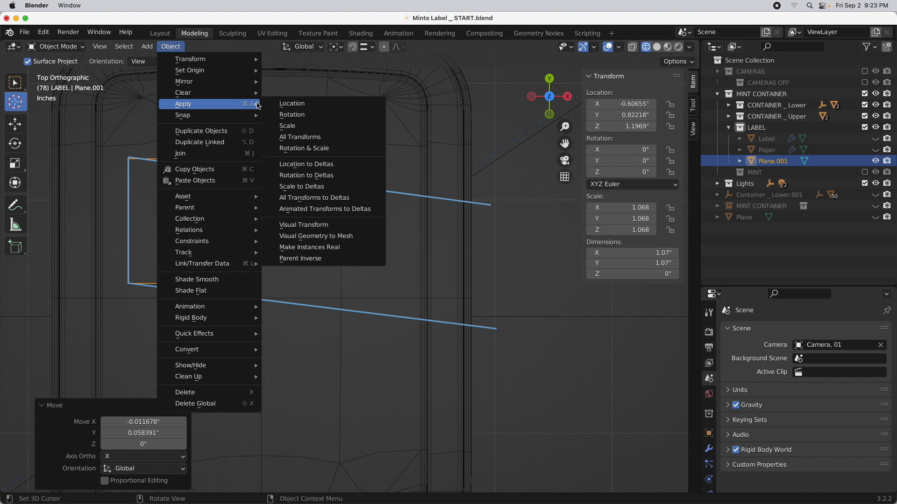
pyautogui.click(304, 127)
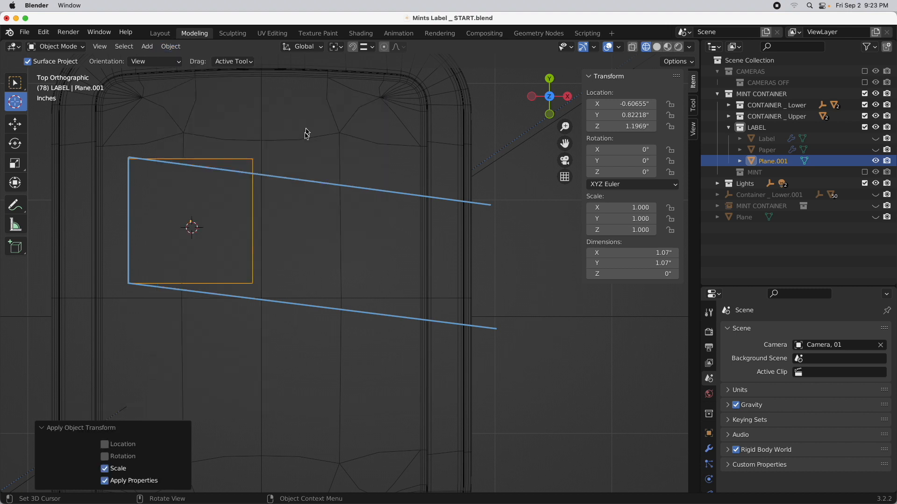
# In Edit Mode, box-select the plane's right-edge vertices and move them about 2.028" in X and -0.384" in Y to the outline's right end.
pyautogui.click(20, 127)
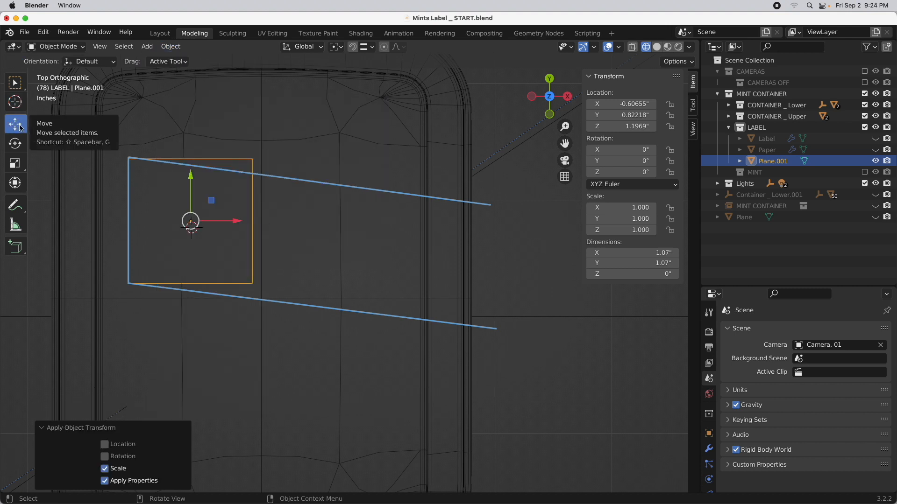
pyautogui.press('Tab')
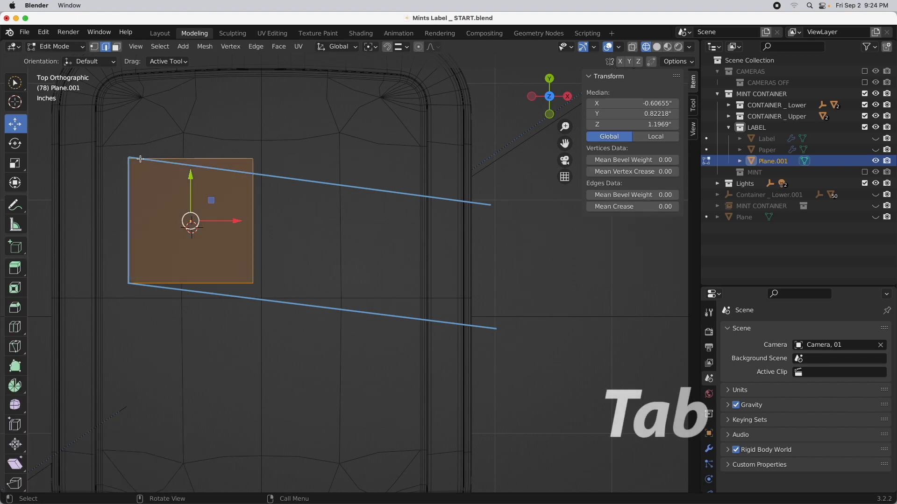
pyautogui.click(94, 47)
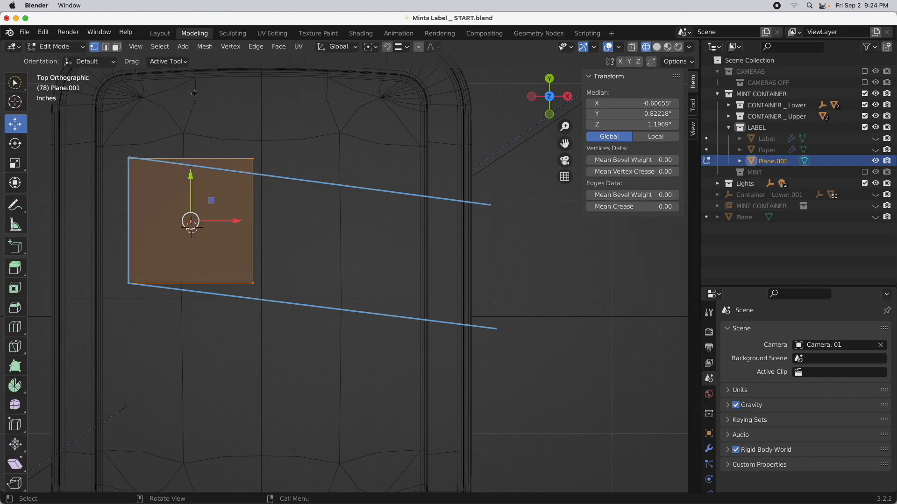
pyautogui.click(176, 62)
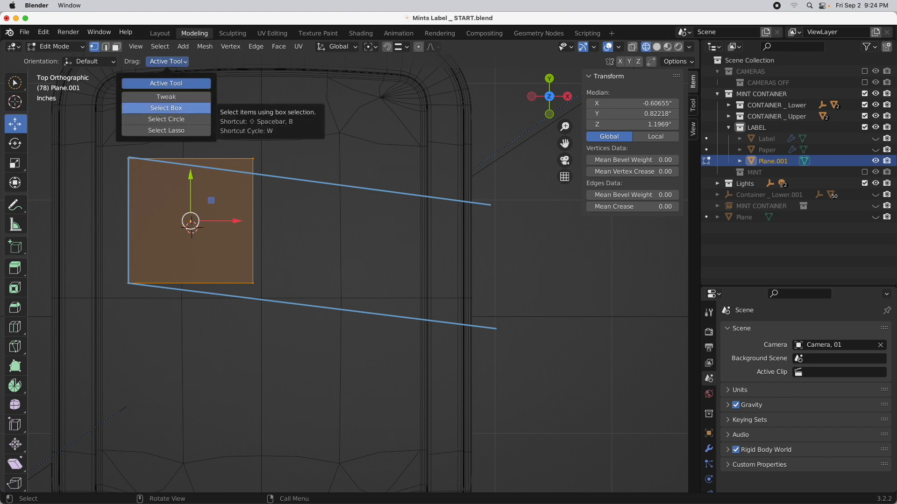
pyautogui.click(178, 111)
pyautogui.moveTo(214, 112); pyautogui.dragTo(274, 302)
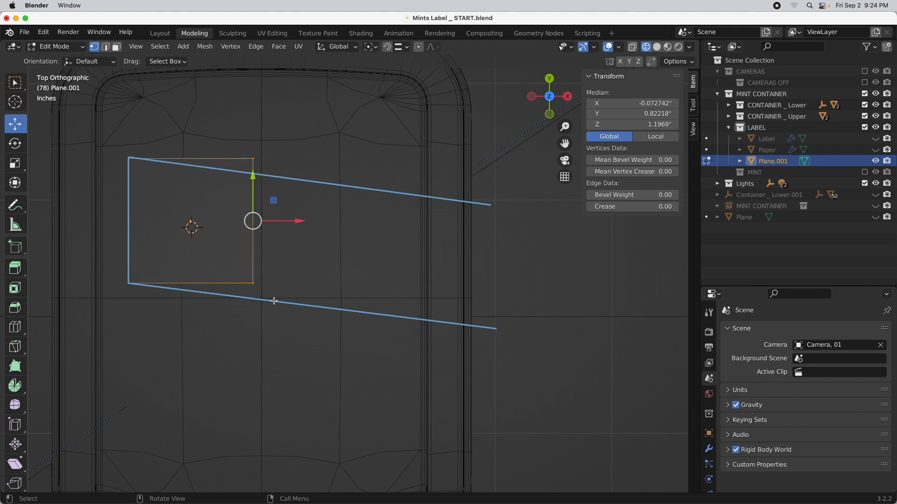
pyautogui.press('g')
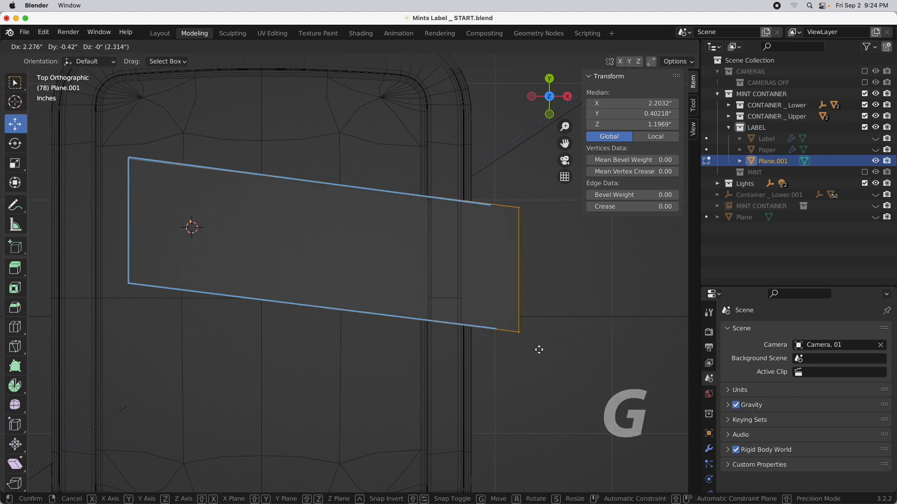
pyautogui.click(509, 345)
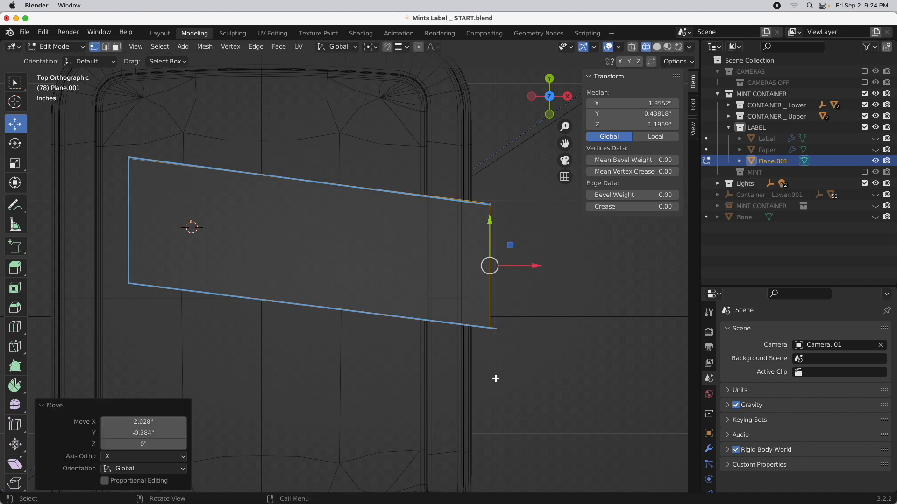
# Erase the blue annotation outline around the plane and return to the Move tool.
pyautogui.moveTo(15, 205)
pyautogui.mouseDown()
pyautogui.moveTo(37, 212)
pyautogui.moveTo(39, 277)
pyautogui.mouseUp()
pyautogui.moveTo(503, 200)
pyautogui.mouseDown()
pyautogui.moveTo(158, 164)
pyautogui.moveTo(128, 232)
pyautogui.moveTo(132, 280)
pyautogui.mouseUp()
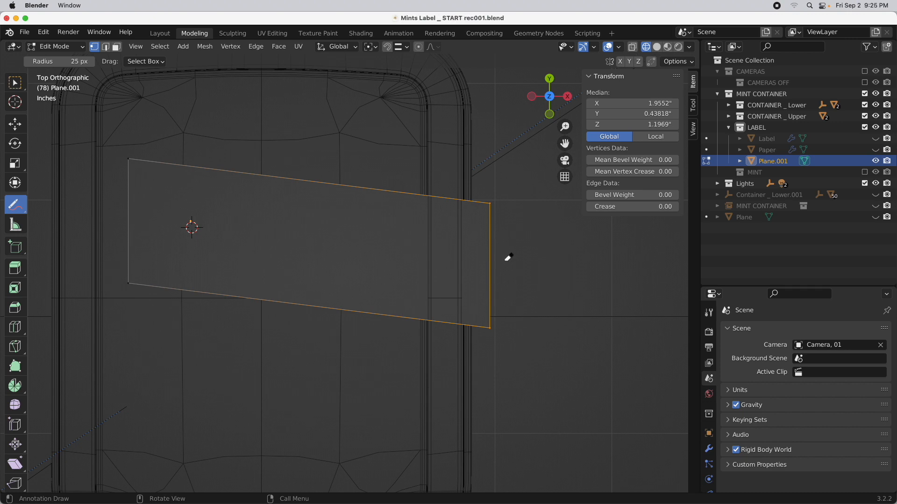
pyautogui.click(13, 125)
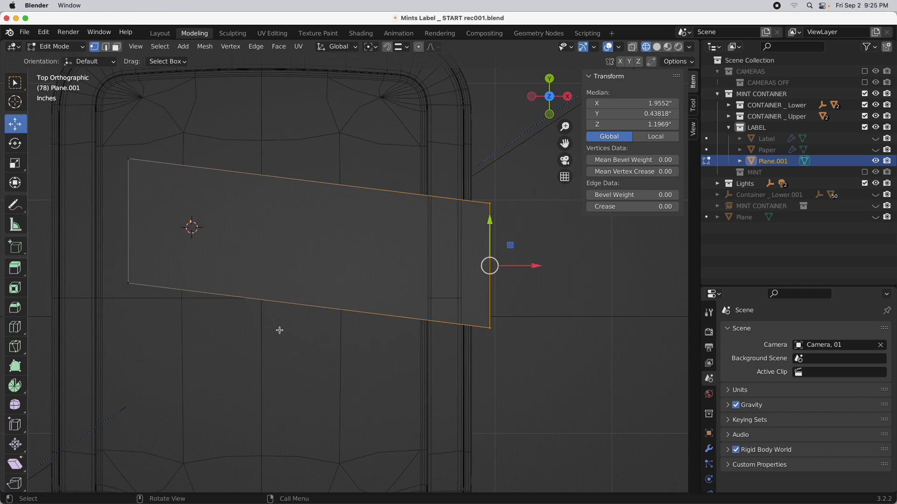
# Return to Object Mode and duplicate the label plane, leaving the copy in its original location.
pyautogui.moveTo(344, 380); pyautogui.dragTo(332, 272, button='middle')
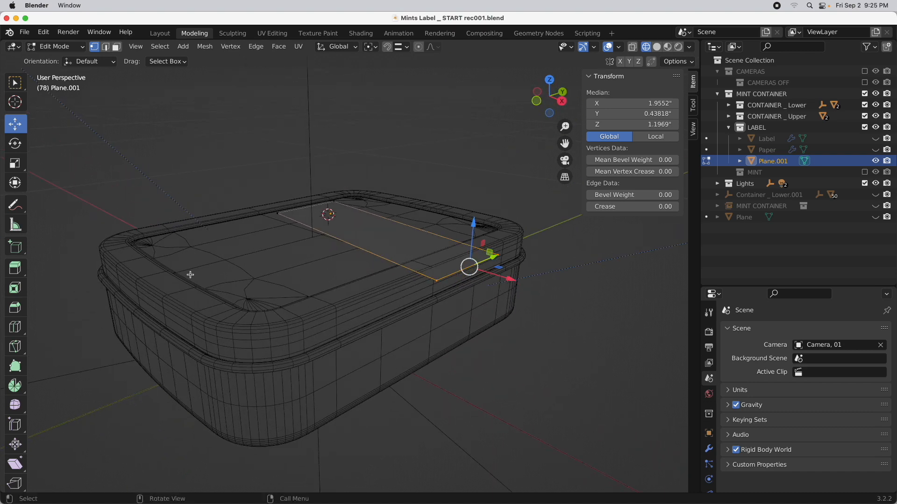
pyautogui.moveTo(343, 326); pyautogui.dragTo(124, 195, button='middle')
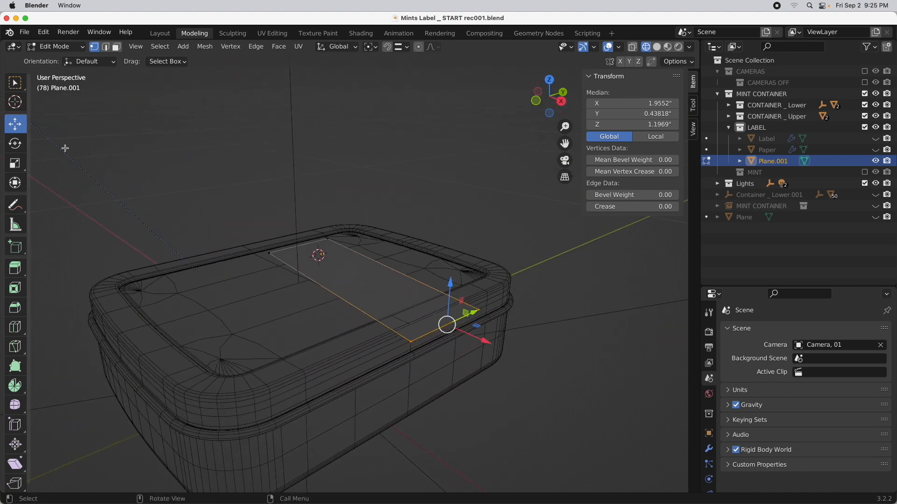
pyautogui.press('Tab')
pyautogui.keyDown('shift'); pyautogui.moveTo(174, 228); pyautogui.dragTo(172, 161, button='middle'); pyautogui.keyUp('shift')
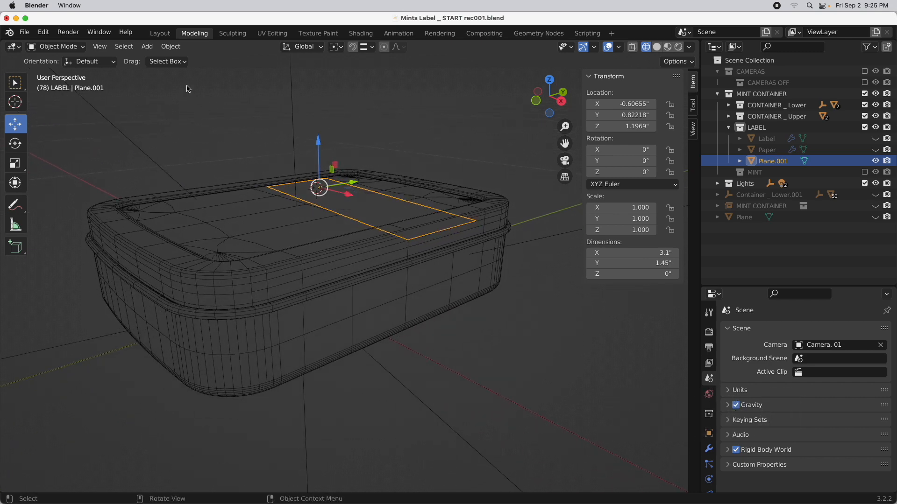
pyautogui.click(171, 46)
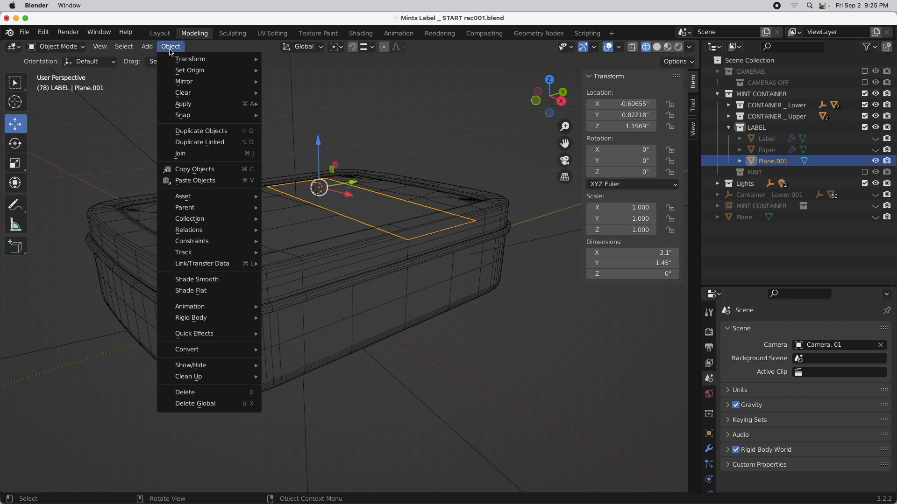
pyautogui.click(189, 135)
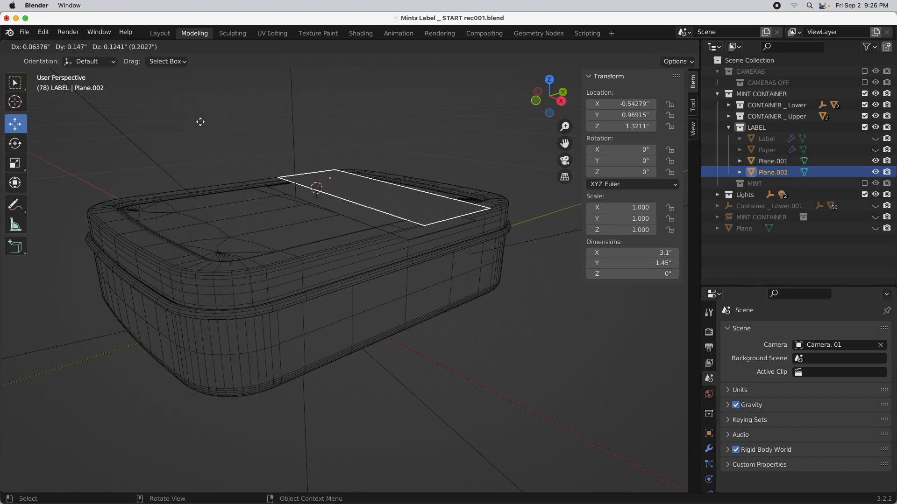
pyautogui.press('Escape')
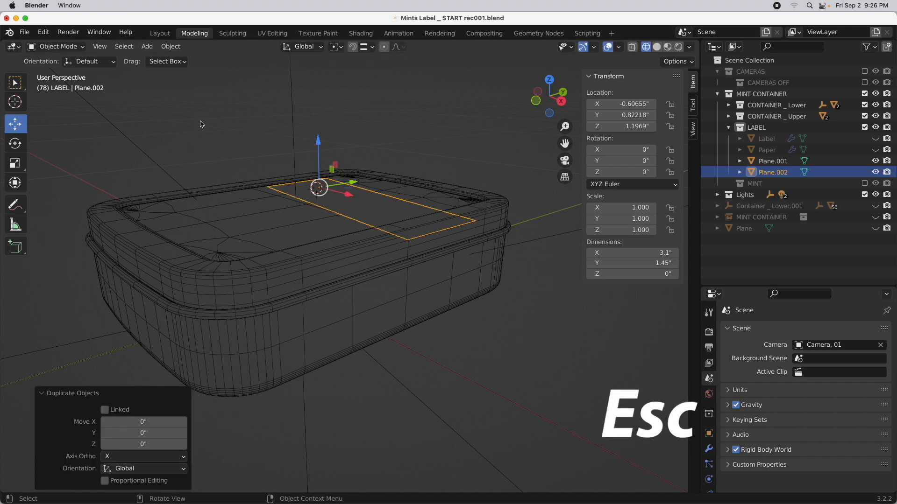
# In front view, lower the duplicated plane along Z to the container's underside, at a Z location of about 0.011".
pyautogui.click(536, 103)
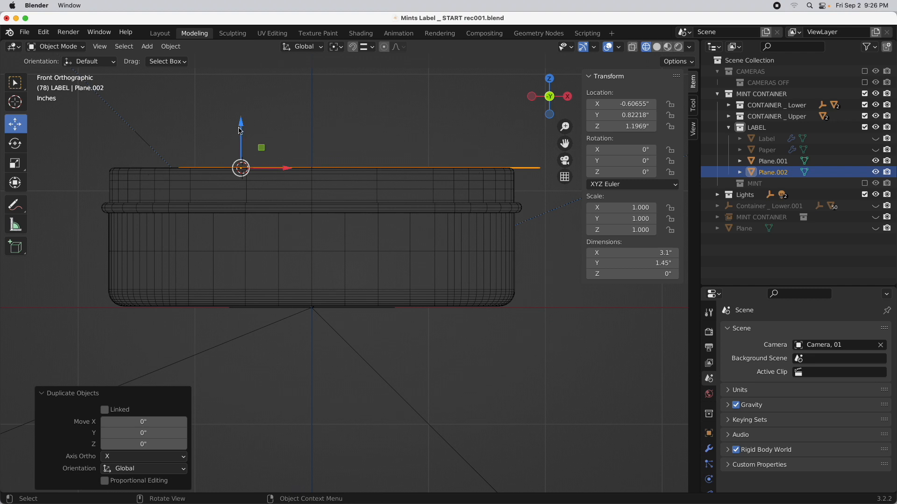
pyautogui.moveTo(242, 126); pyautogui.dragTo(239, 262)
pyautogui.scroll(8, 236, 306)
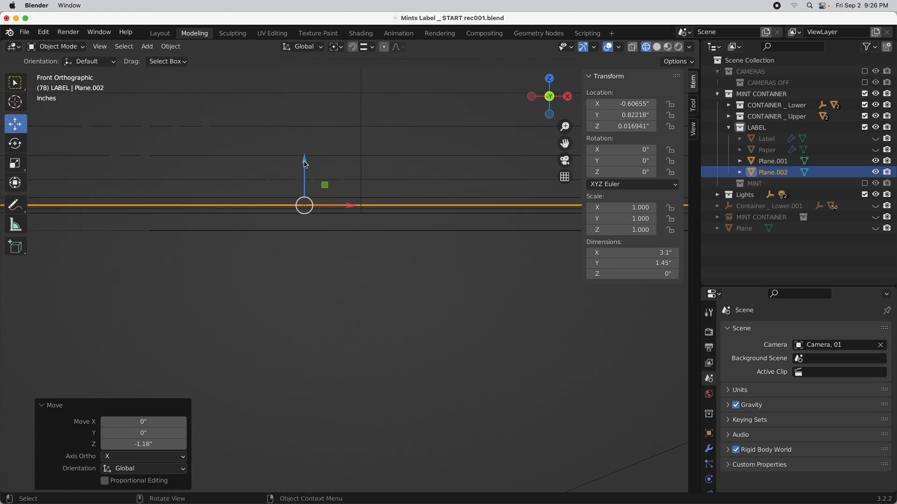
pyautogui.moveTo(305, 165); pyautogui.dragTo(303, 171)
pyautogui.keyDown('ctrl'); pyautogui.moveTo(319, 203); pyautogui.dragTo(184, 317, button='middle'); pyautogui.keyUp('ctrl')
pyautogui.keyDown('shift'); pyautogui.moveTo(393, 204); pyautogui.dragTo(211, 293, button='middle'); pyautogui.keyUp('shift')
pyautogui.keyDown('shift'); pyautogui.moveTo(294, 236); pyautogui.dragTo(180, 335, button='middle'); pyautogui.keyUp('shift')
pyautogui.keyDown('ctrl'); pyautogui.moveTo(294, 180); pyautogui.dragTo(192, 294, button='middle'); pyautogui.keyUp('ctrl')
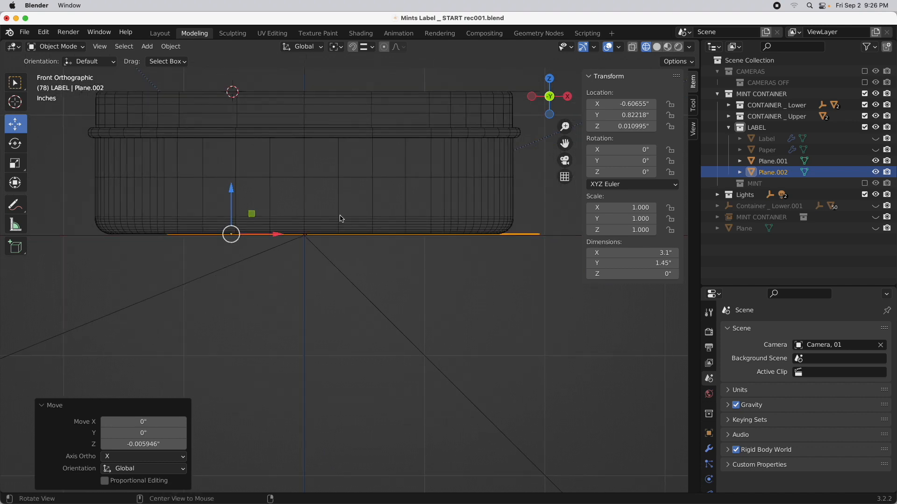
# In Edit Mode with X-ray on, select the lower plane's whole face and flip it by scaling -1 along Y.
pyautogui.moveTo(342, 219); pyautogui.dragTo(310, 262, button='middle')
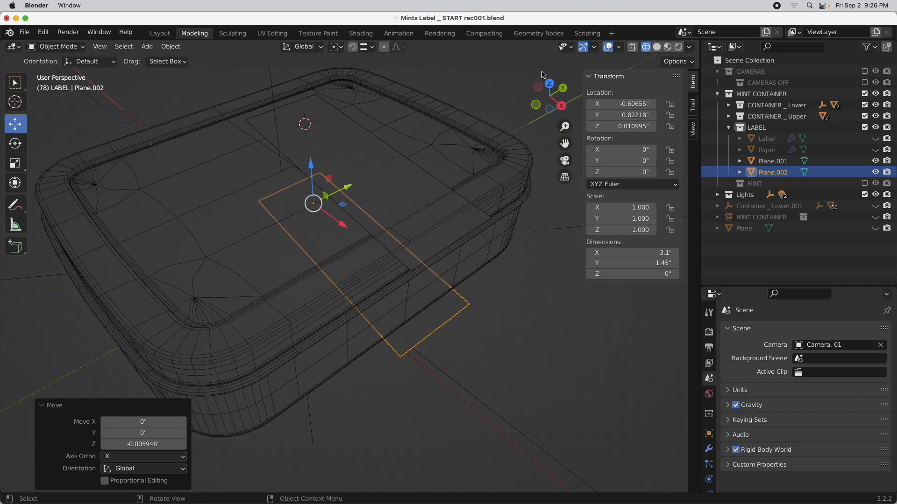
pyautogui.click(550, 84)
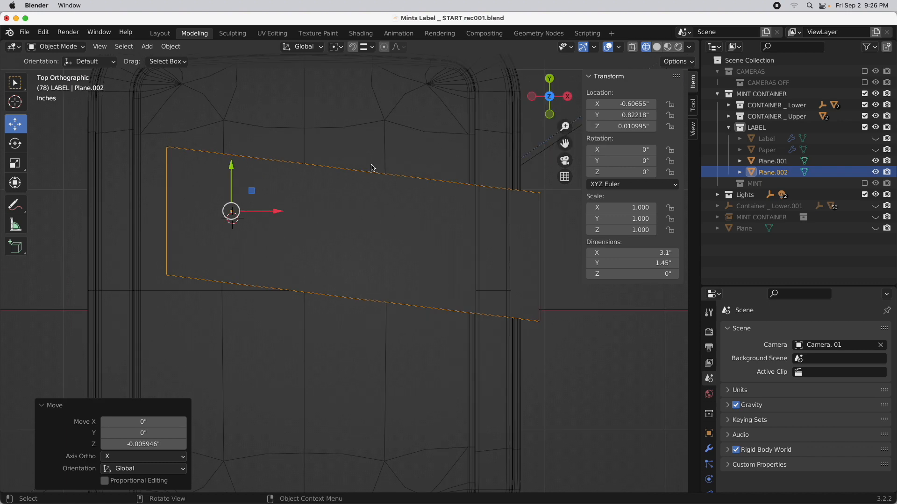
pyautogui.press('Tab')
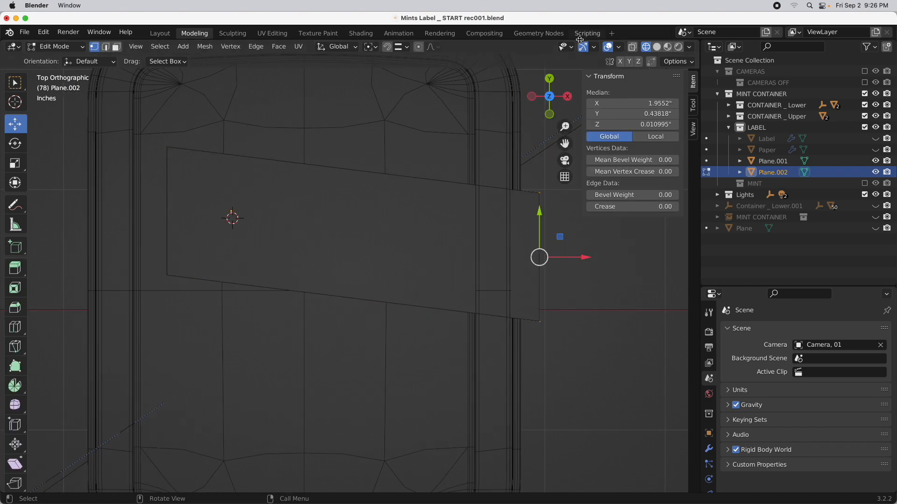
pyautogui.click(632, 47)
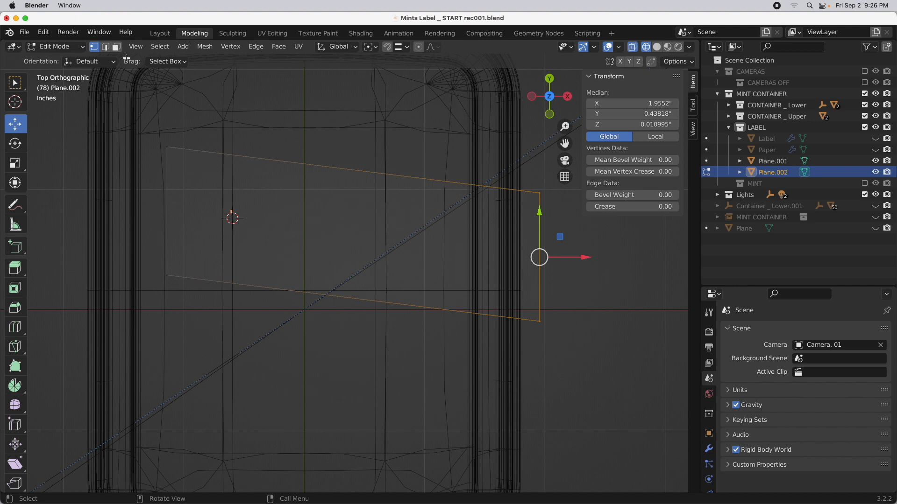
pyautogui.click(117, 47)
pyautogui.click(212, 109)
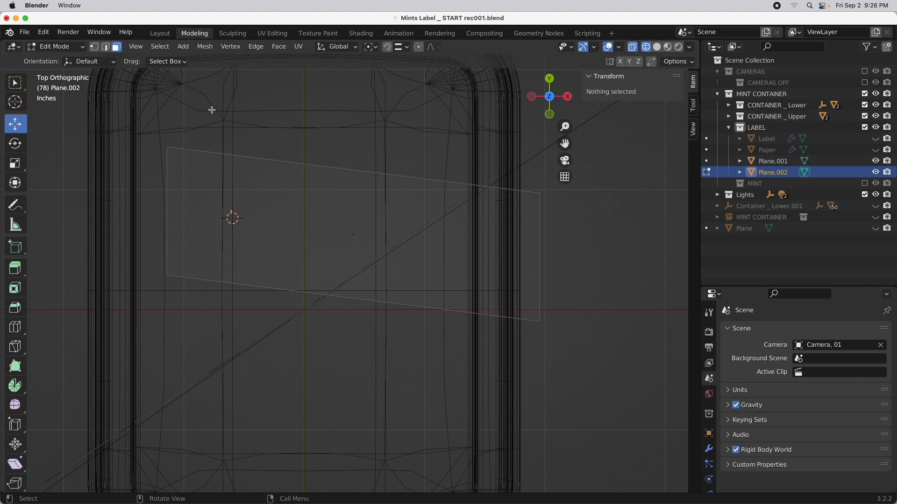
pyautogui.press('a')
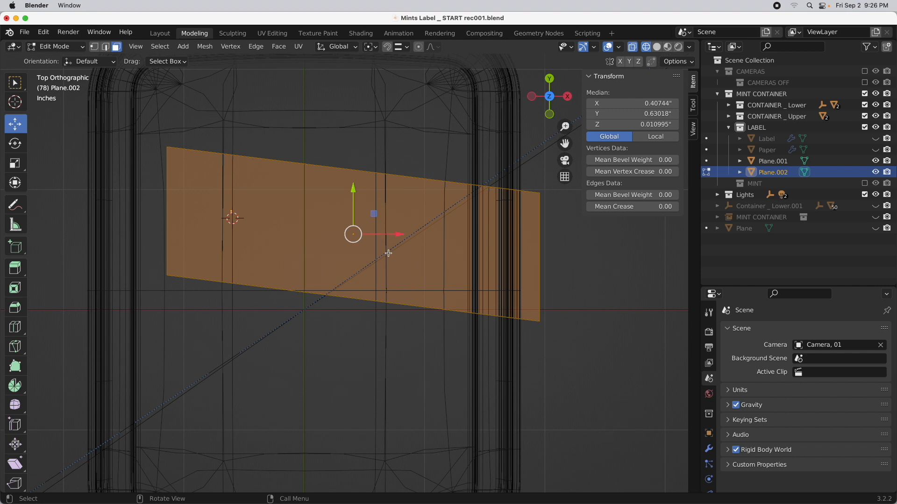
pyautogui.press('s')
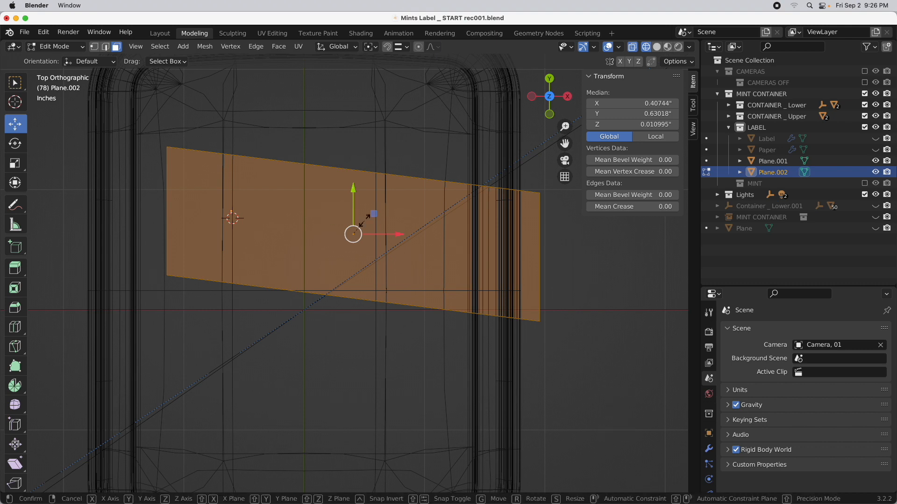
pyautogui.press('s')
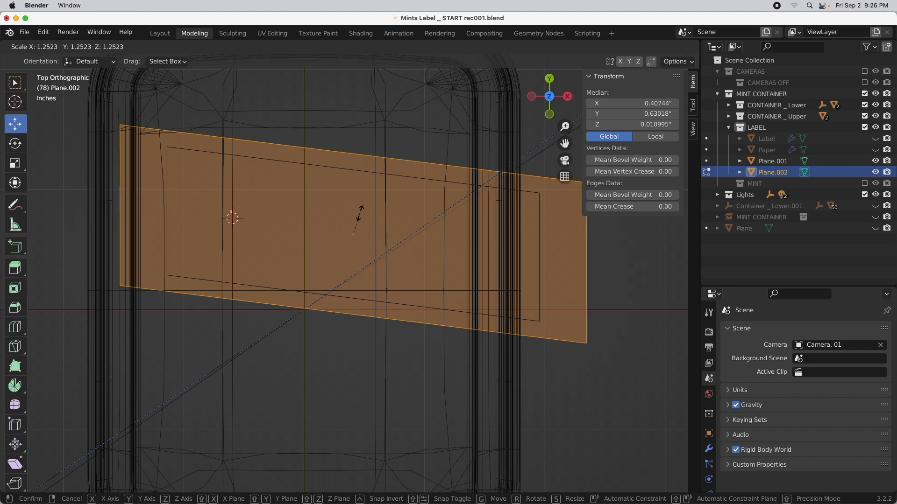
pyautogui.press('y')
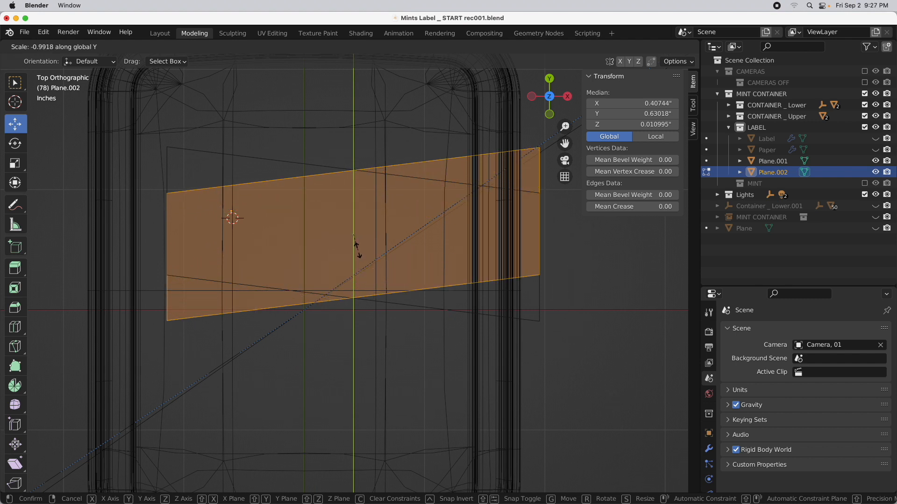
pyautogui.write('-1')
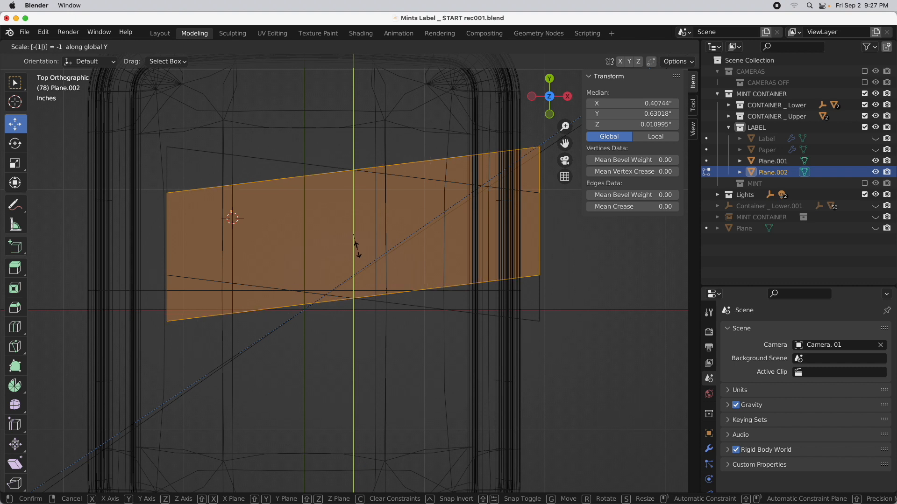
pyautogui.press('Return')
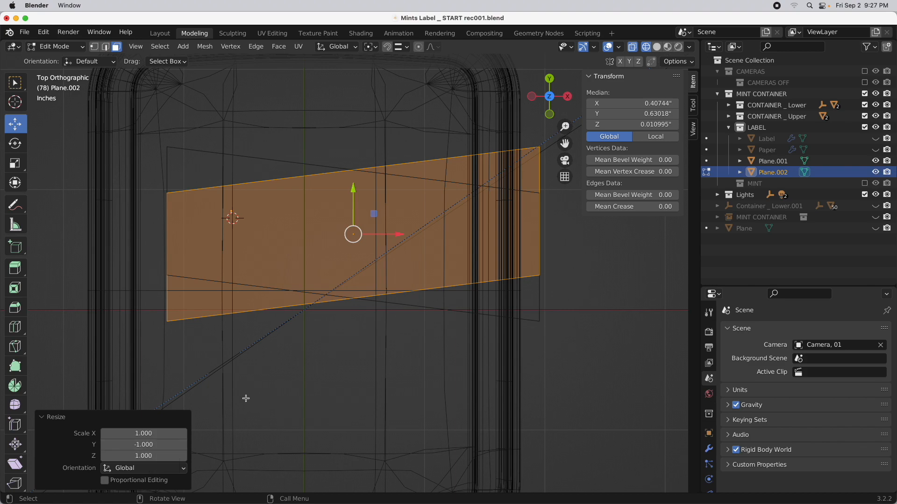
# Display face normals in the viewport and check which way the lower plane's normal points.
pyautogui.moveTo(393, 320); pyautogui.dragTo(349, 356, button='middle')
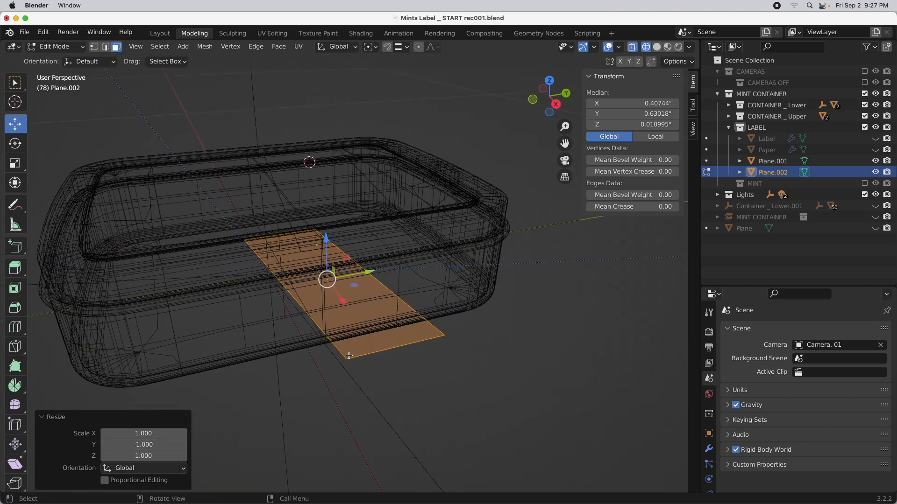
pyautogui.click(619, 48)
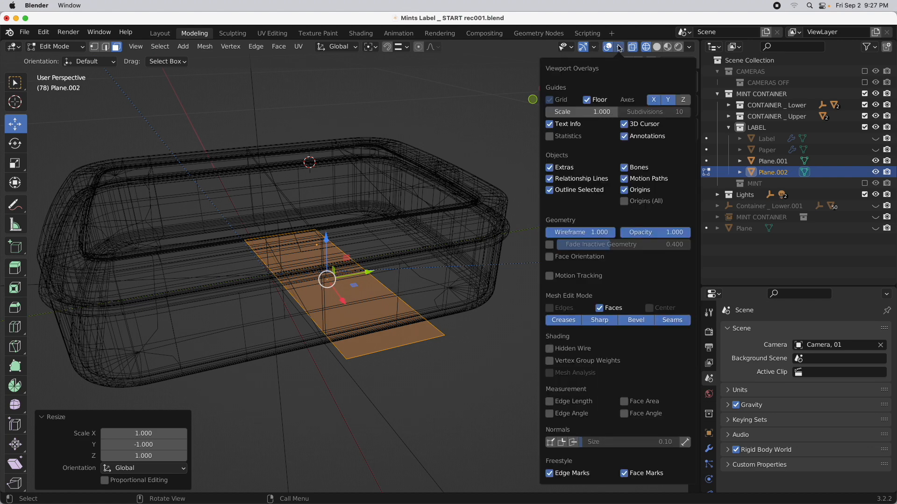
pyautogui.click(574, 442)
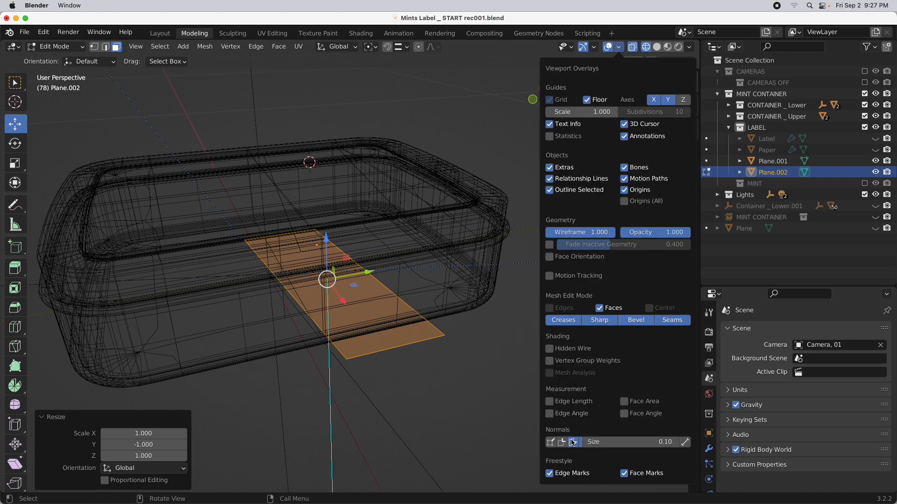
pyautogui.moveTo(371, 369); pyautogui.dragTo(373, 324, button='middle')
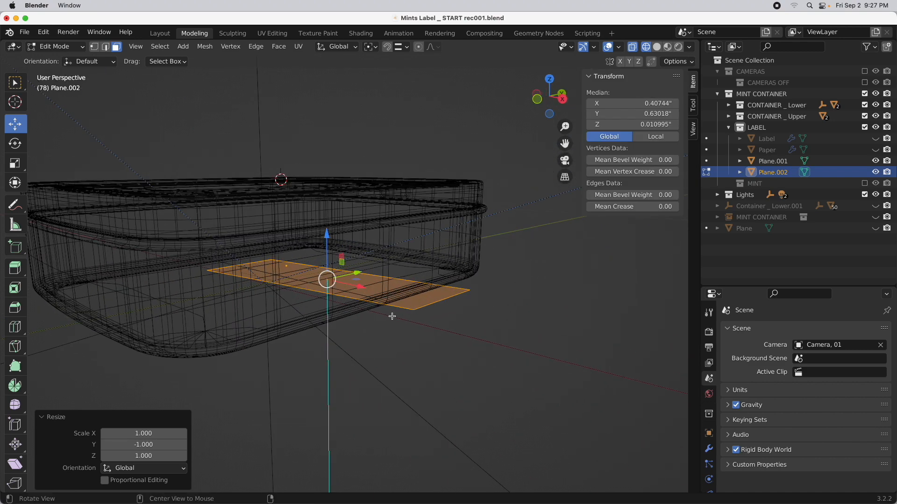
pyautogui.moveTo(335, 390); pyautogui.dragTo(300, 213, button='middle')
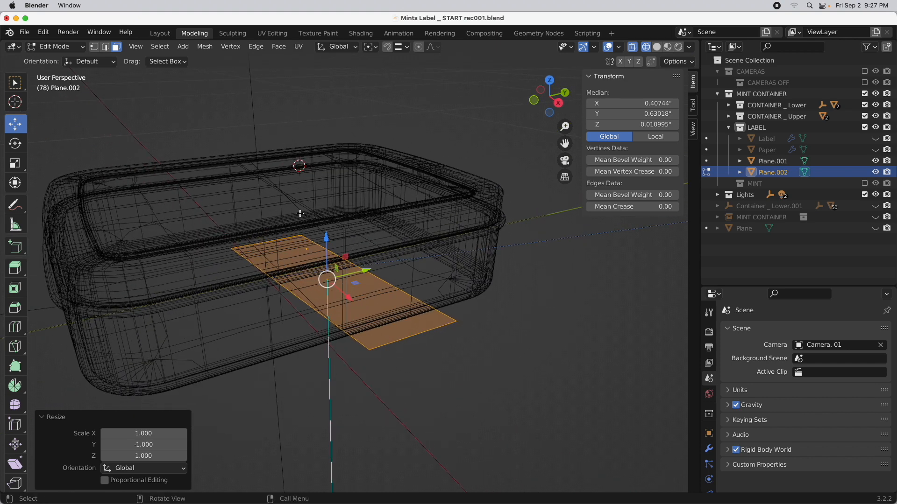
# Return to Object Mode, turn off X-ray, and join the upper and lower label planes into one object.
pyautogui.press('Tab')
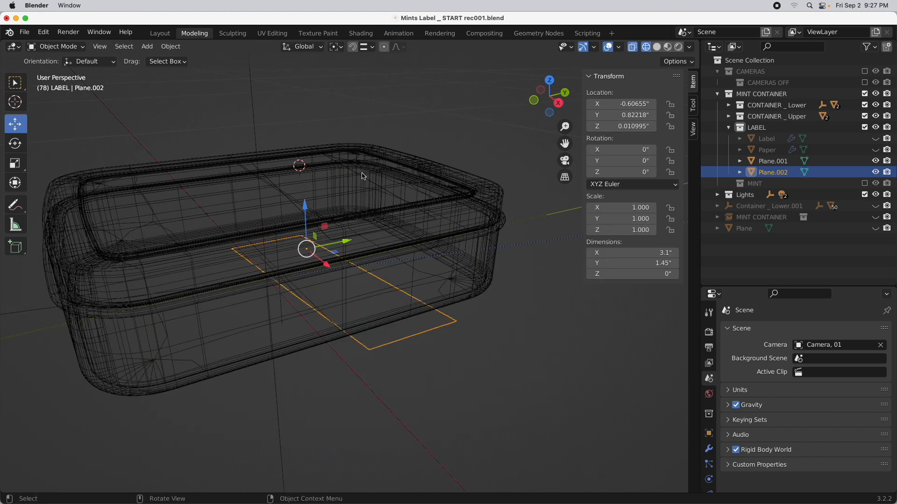
pyautogui.click(632, 46)
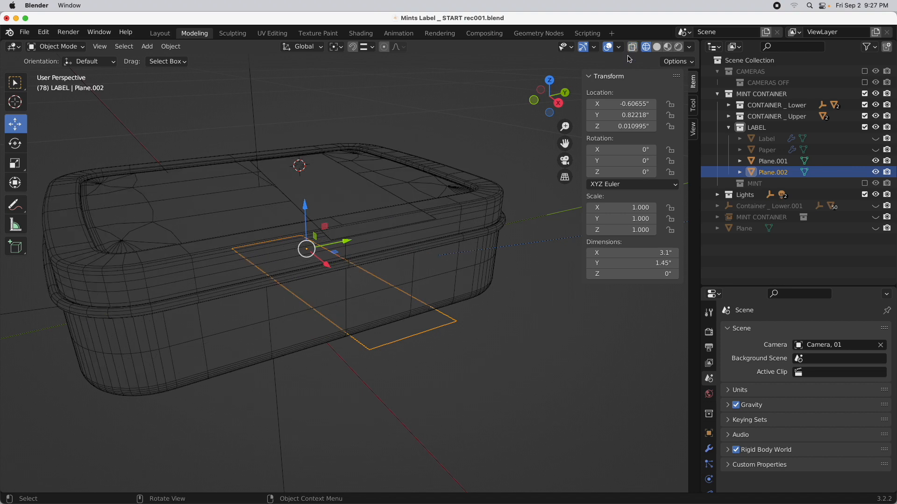
pyautogui.keyDown('shift'); pyautogui.click(415, 225); pyautogui.keyUp('shift')
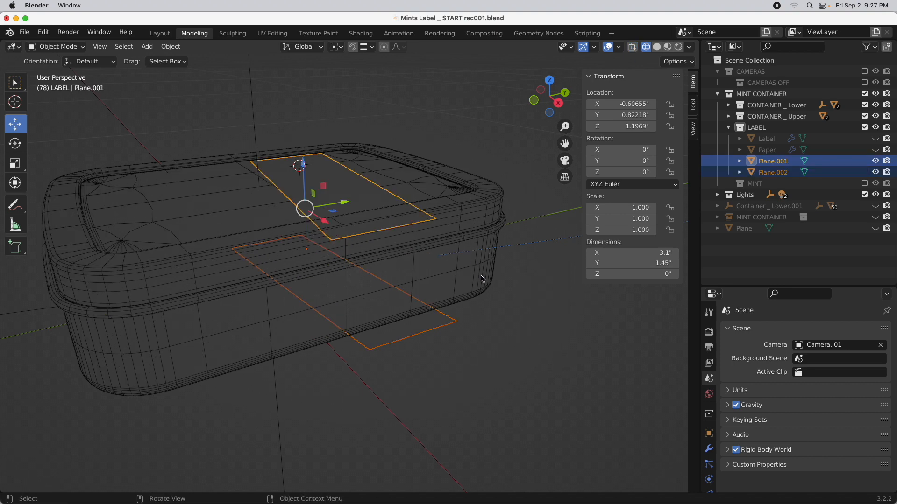
pyautogui.rightClick(380, 158)
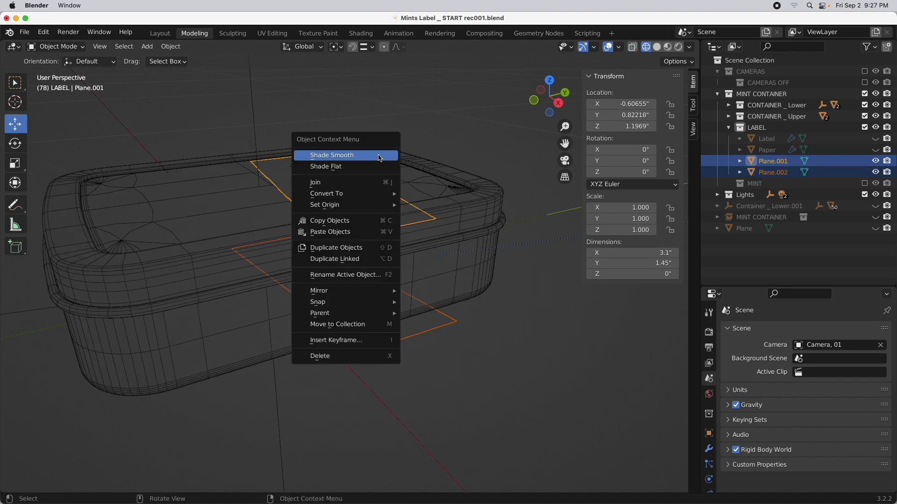
pyautogui.click(381, 183)
# In Edit Mode, select only the lower face and move it about -1.017" along Y in total under the container.
pyautogui.moveTo(381, 183); pyautogui.dragTo(364, 177, button='middle')
pyautogui.press('Tab')
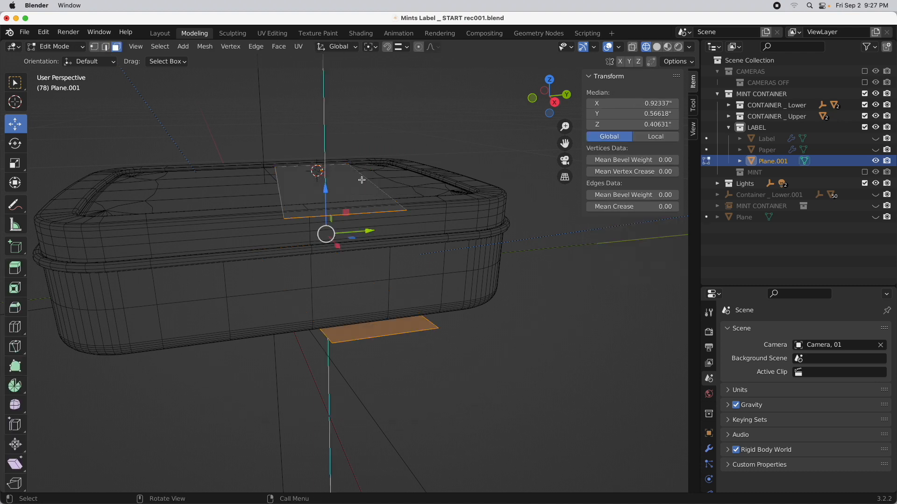
pyautogui.moveTo(391, 311); pyautogui.dragTo(373, 320, button='middle')
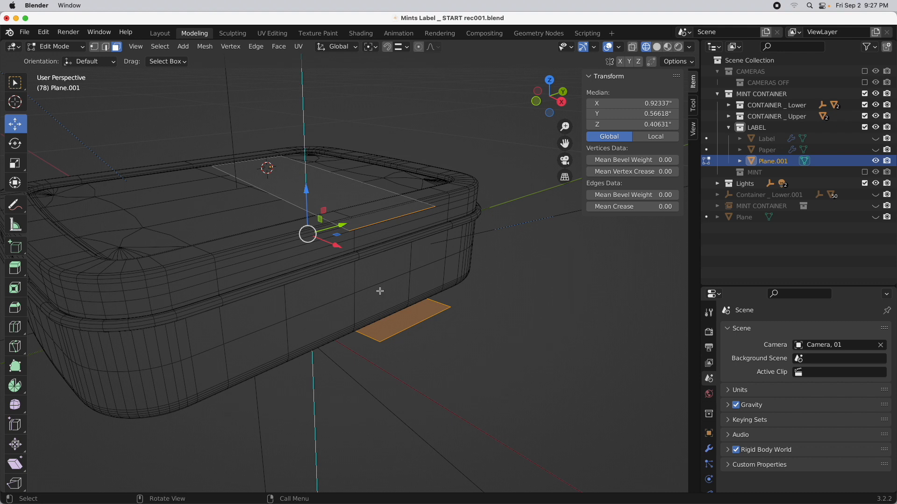
pyautogui.moveTo(345, 227); pyautogui.dragTo(312, 244)
pyautogui.press('super+z')
pyautogui.click(401, 145)
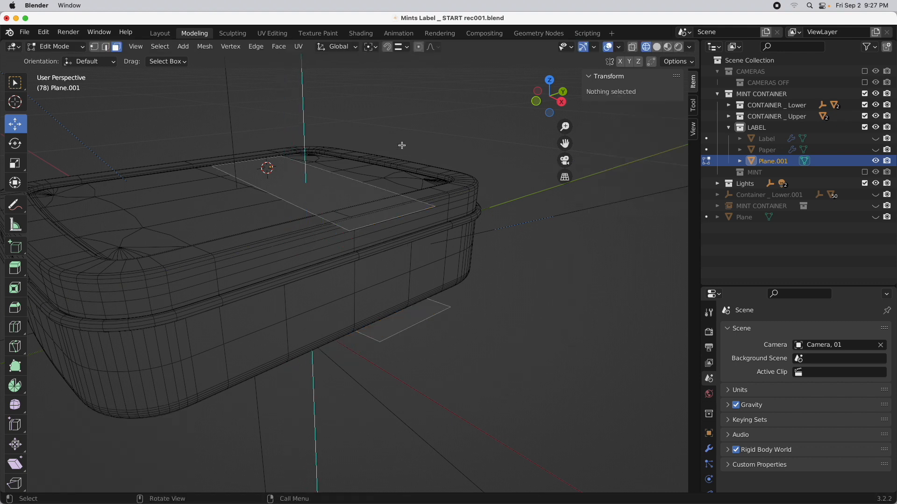
pyautogui.click(414, 321)
pyautogui.moveTo(348, 268); pyautogui.dragTo(311, 268)
pyautogui.moveTo(311, 268); pyautogui.dragTo(310, 265, button='middle')
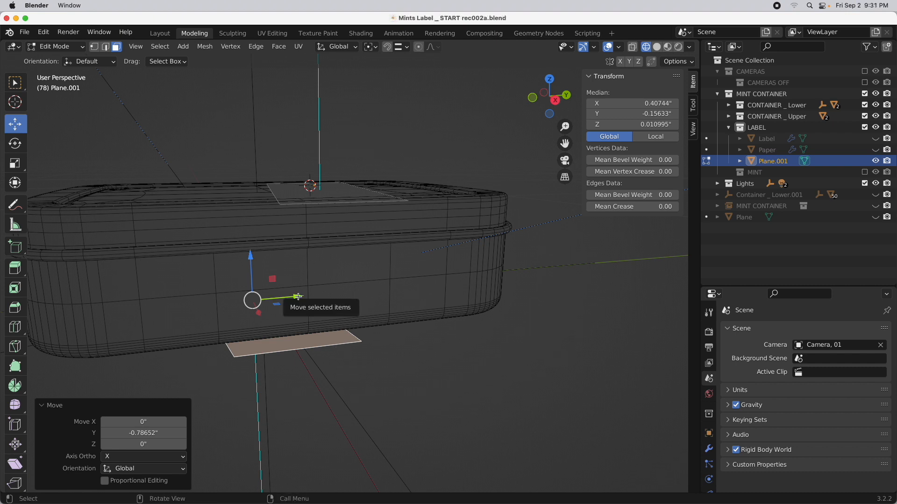
pyautogui.moveTo(294, 298); pyautogui.dragTo(274, 304)
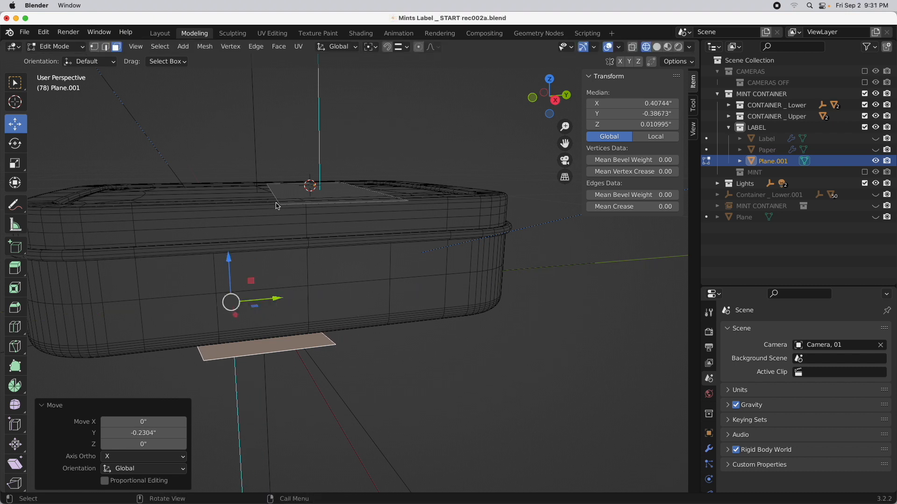
pyautogui.moveTo(281, 208); pyautogui.dragTo(289, 246, button='middle')
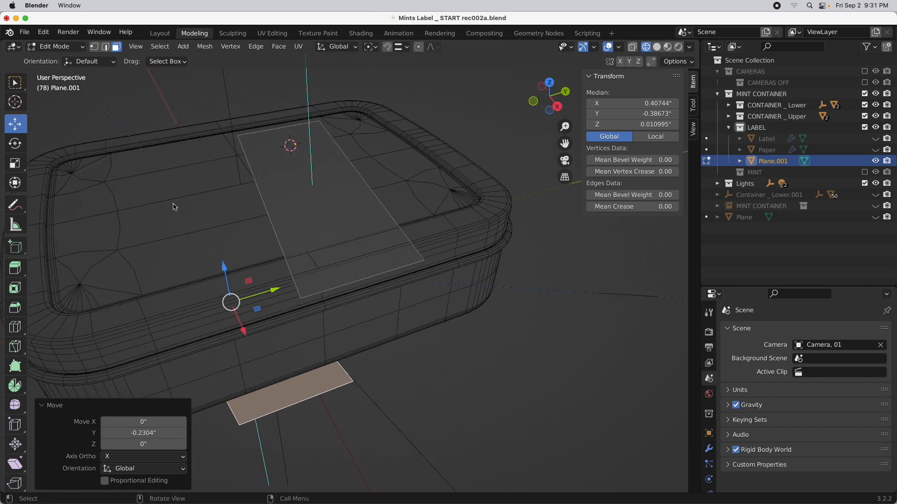
# Switch to edge selection, select the upper label plane's short end edge beyond the container's side, and view it from the top.
pyautogui.moveTo(232, 249); pyautogui.dragTo(287, 206, button='middle')
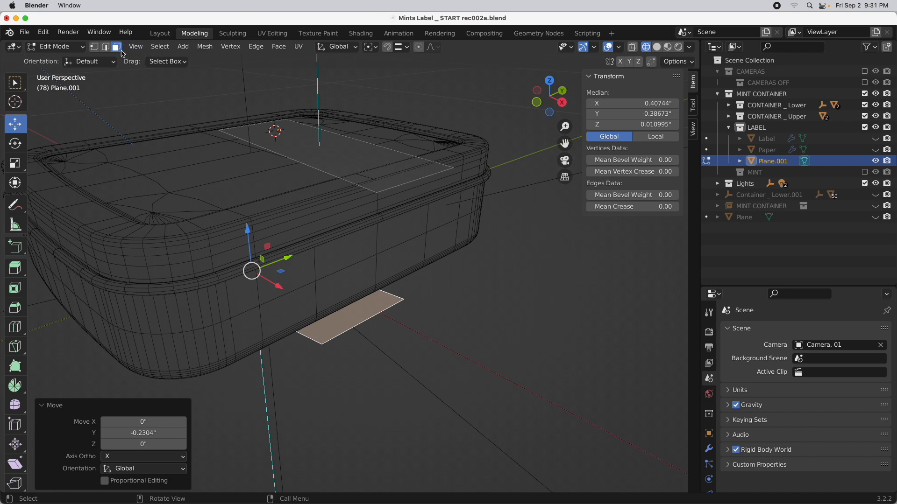
pyautogui.click(105, 47)
pyautogui.click(394, 186)
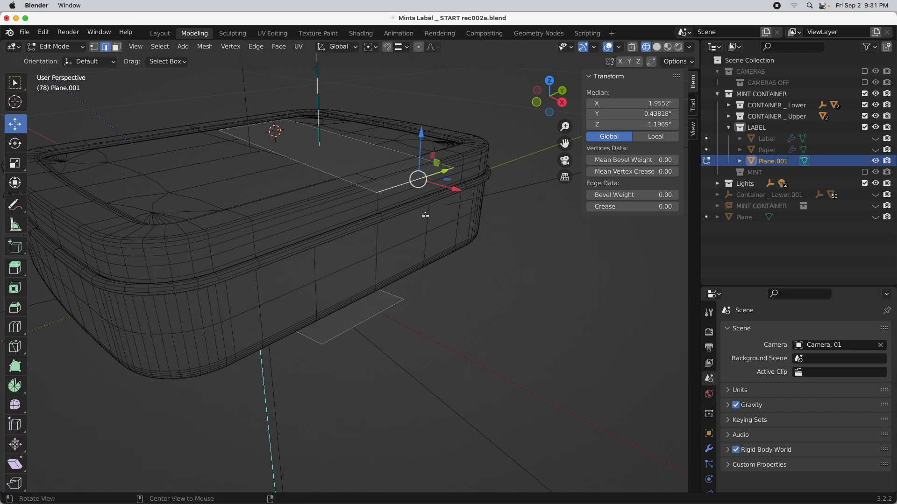
pyautogui.moveTo(394, 186); pyautogui.dragTo(466, 331, button='middle')
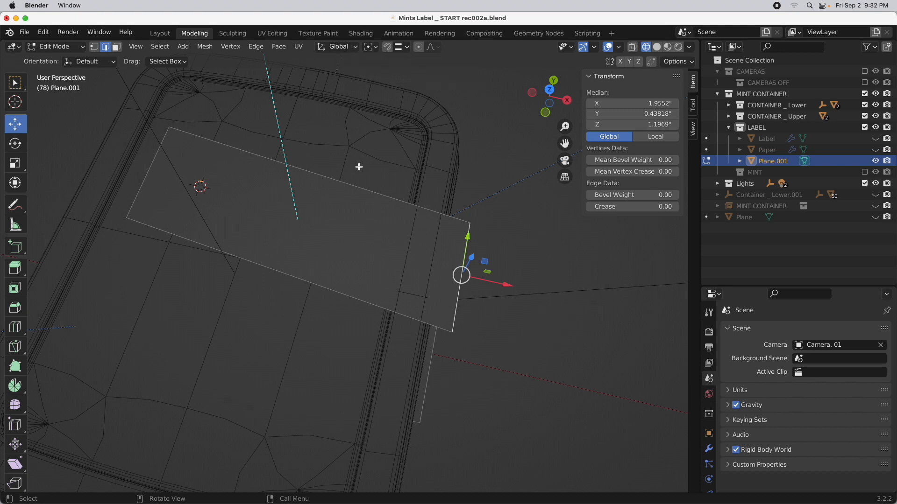
pyautogui.click(550, 89)
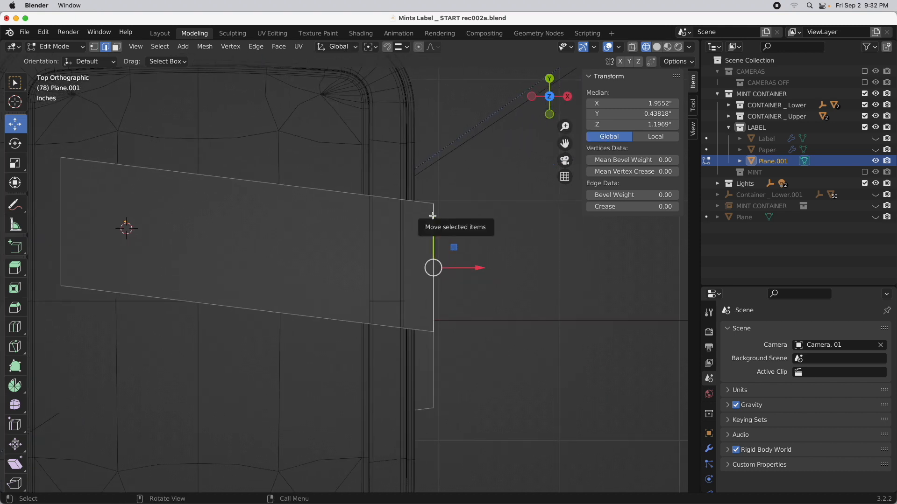
# Try extruding the end edge freely about 1.31" along X and -0.16" along Y, and undo the extrusion.
pyautogui.click(259, 49)
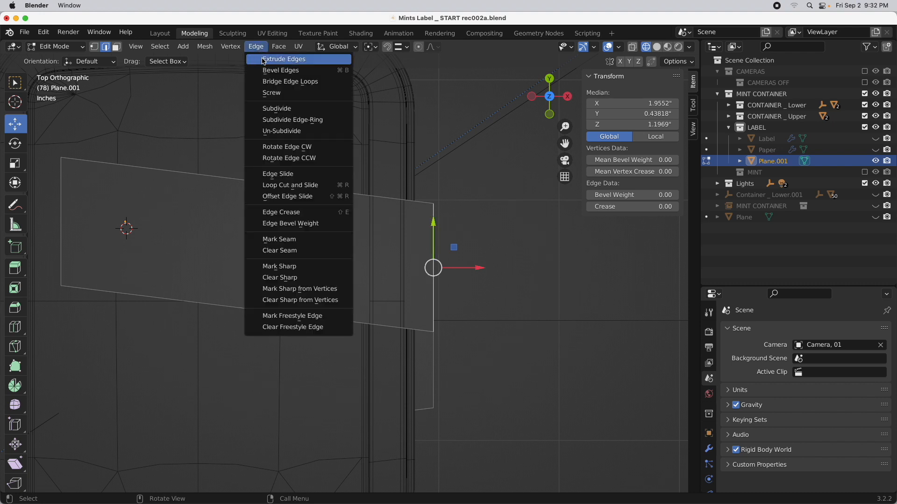
pyautogui.click(262, 59)
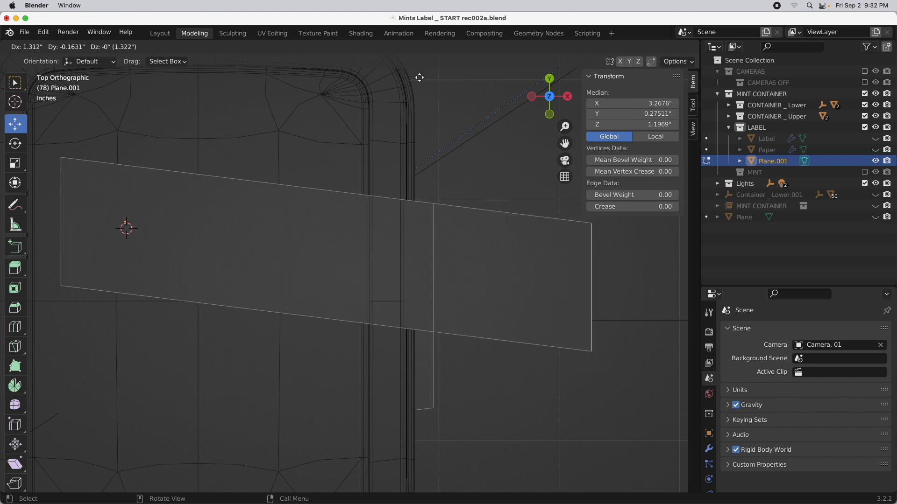
pyautogui.click(419, 77)
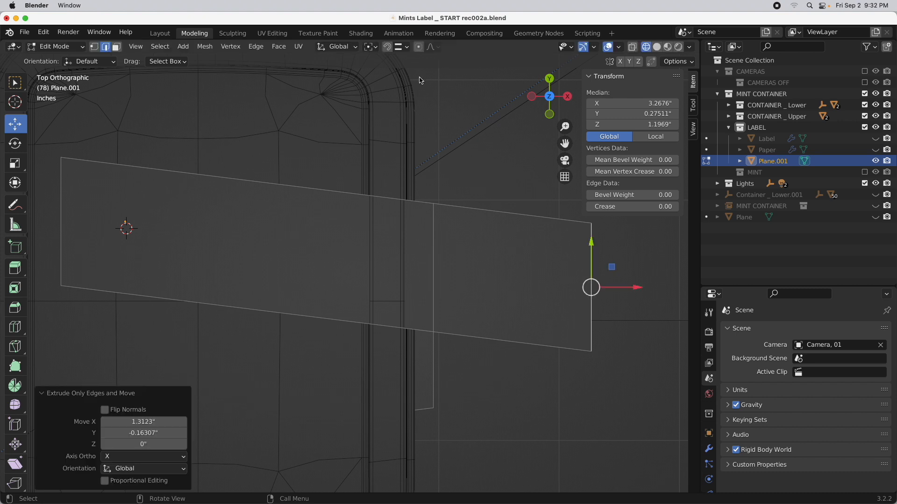
pyautogui.hotkey('ctrl', 'z')
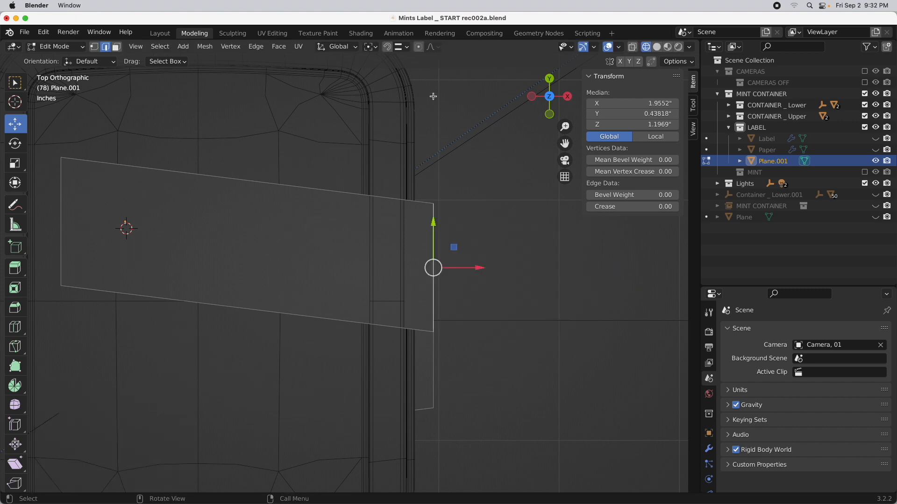
# Select the upper label plane's long slanted edge and set the transform orientation to Normal.
pyautogui.click(299, 317)
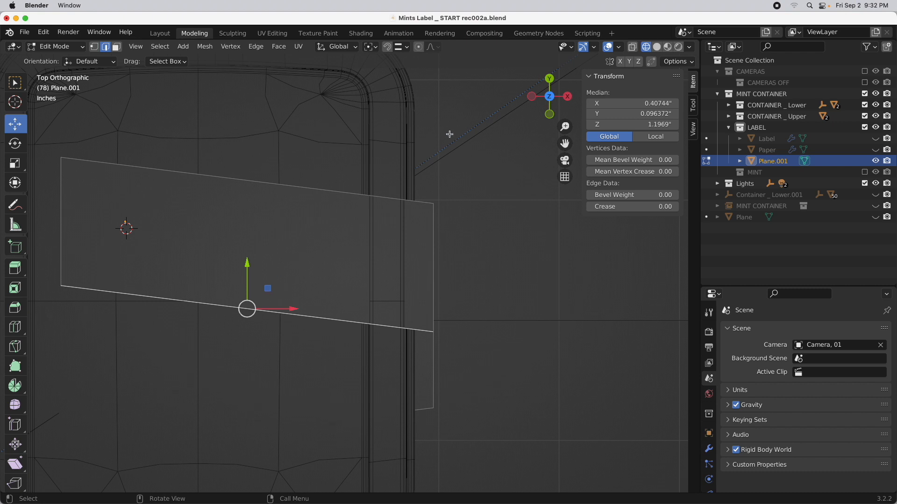
pyautogui.click(339, 49)
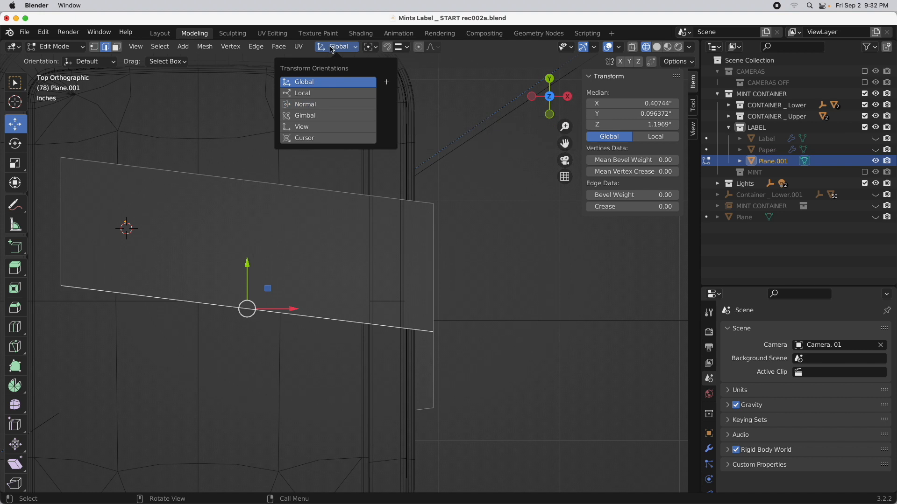
pyautogui.click(82, 61)
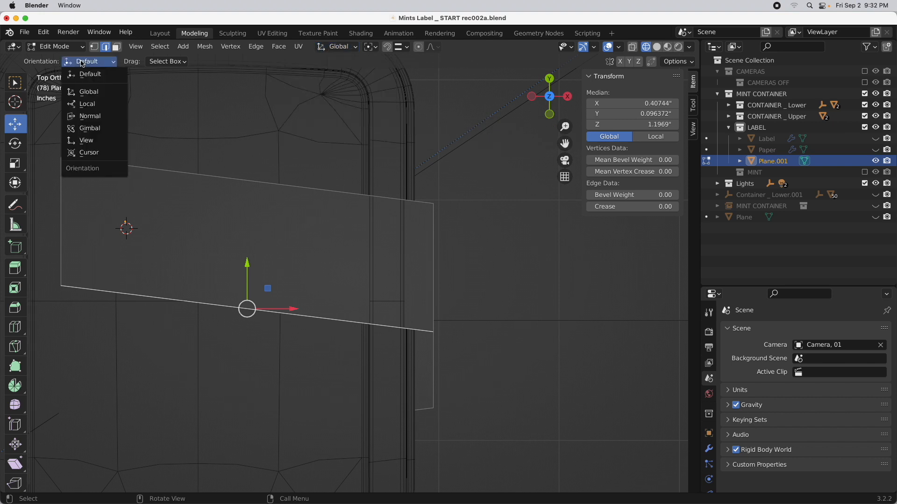
pyautogui.click(82, 62)
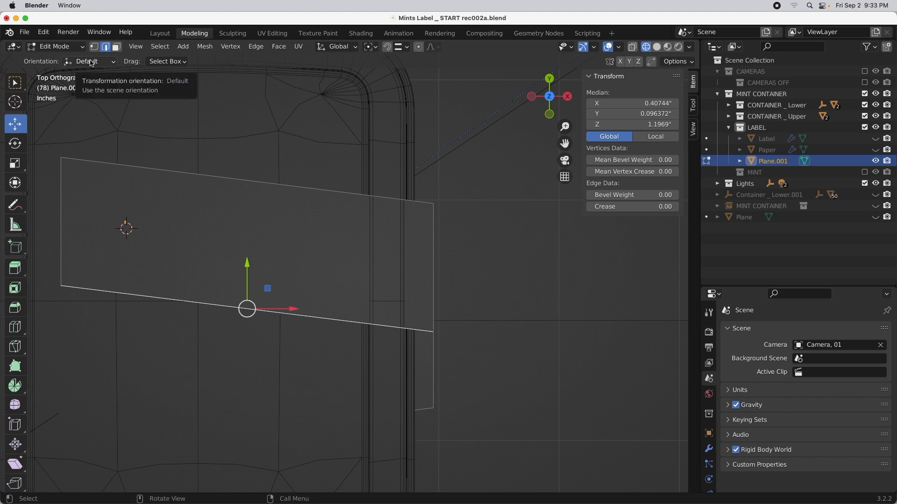
pyautogui.click(333, 46)
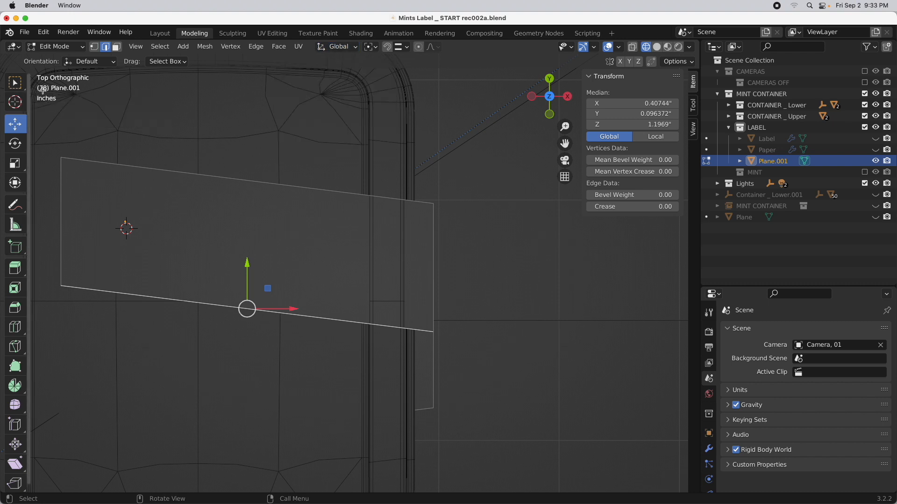
pyautogui.click(95, 64)
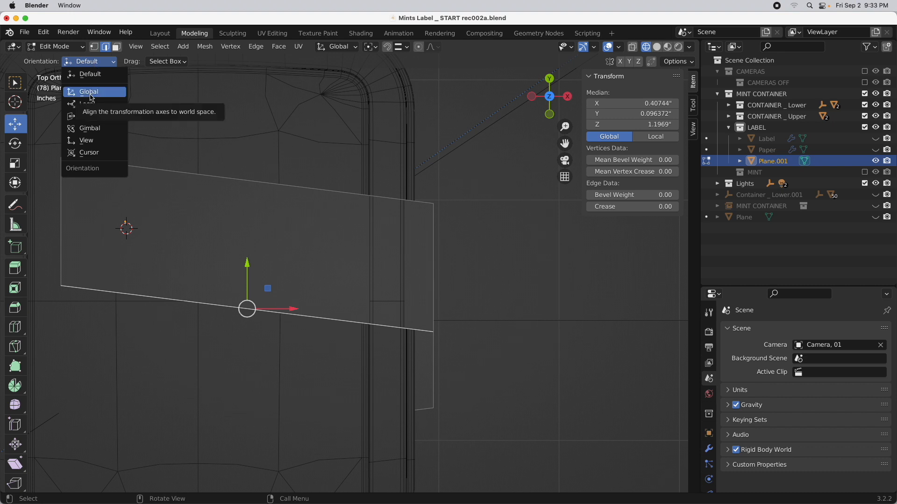
pyautogui.click(92, 73)
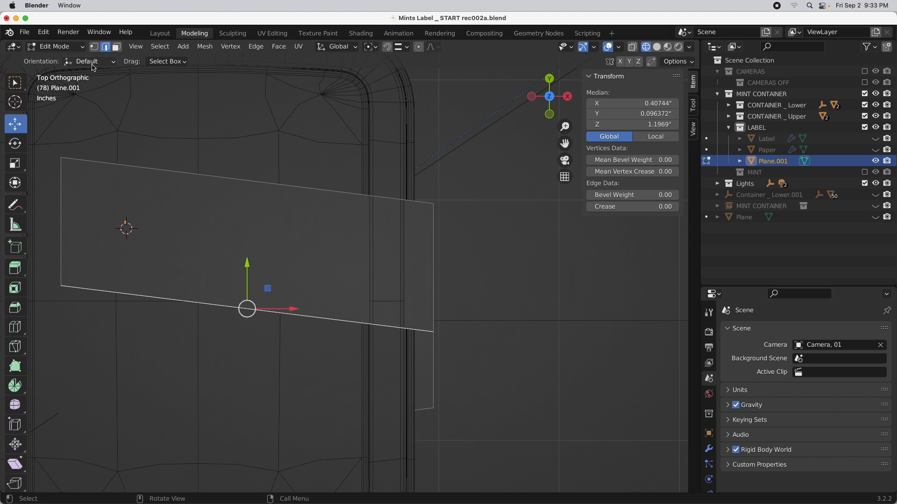
pyautogui.click(331, 48)
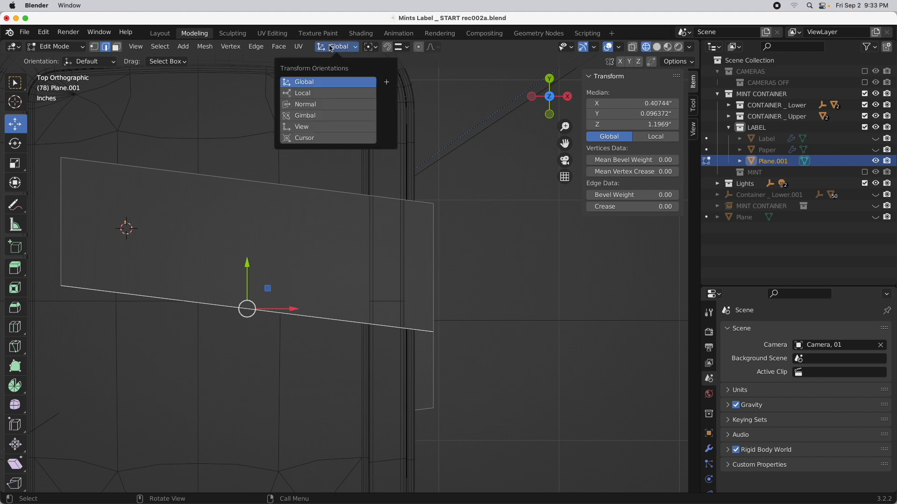
pyautogui.click(320, 104)
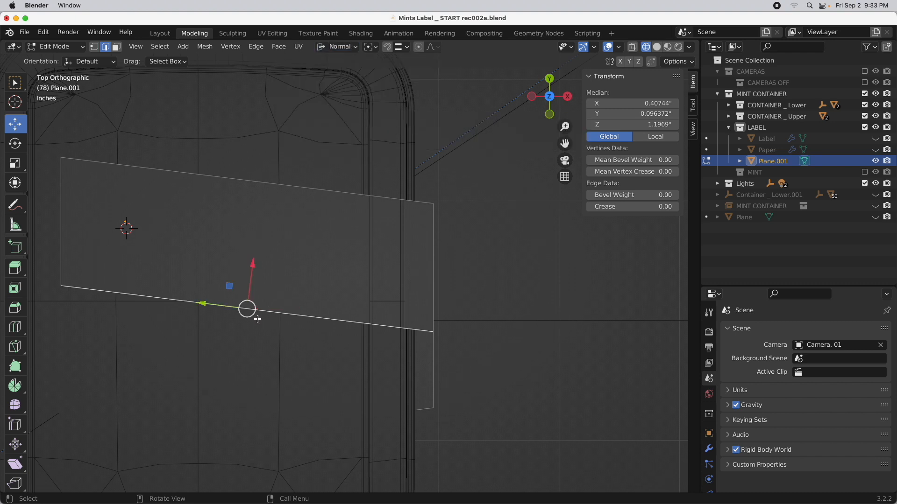
# Create a custom transform orientation from the upper label plane's long slanted edge and name it Top Edge Angle.
pyautogui.moveTo(257, 320); pyautogui.dragTo(272, 305, button='middle')
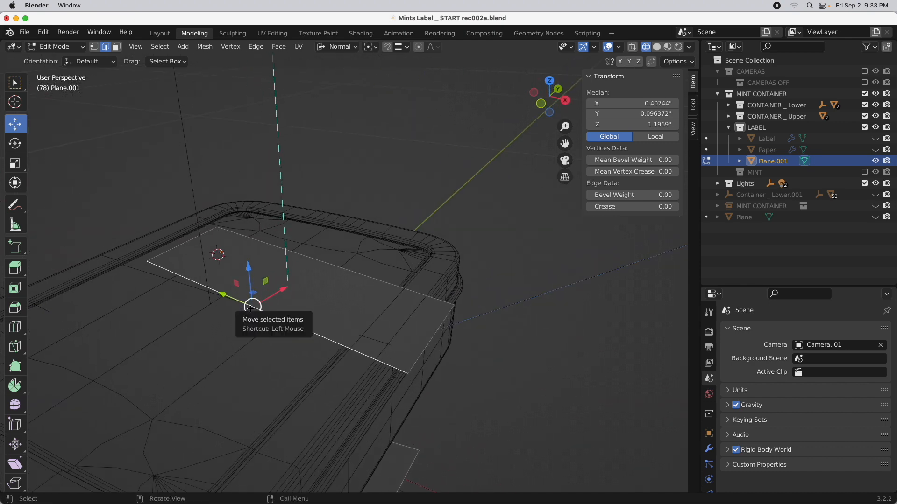
pyautogui.click(430, 343)
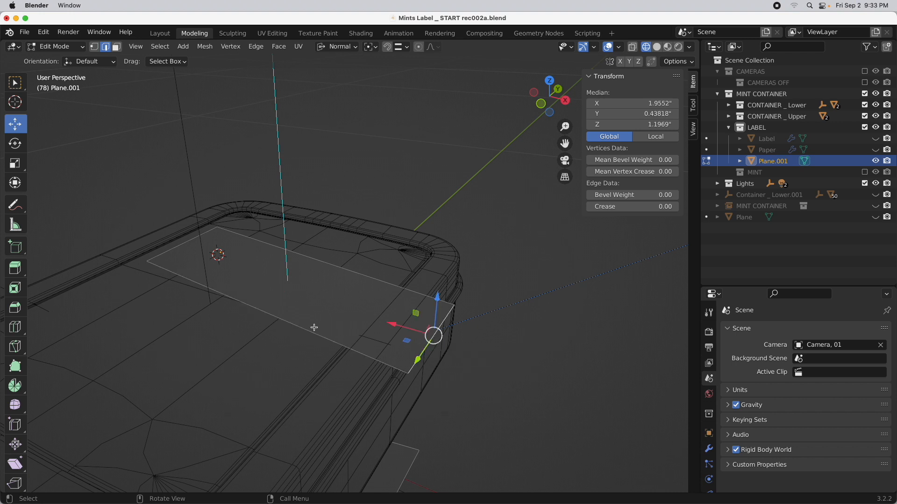
pyautogui.click(279, 317)
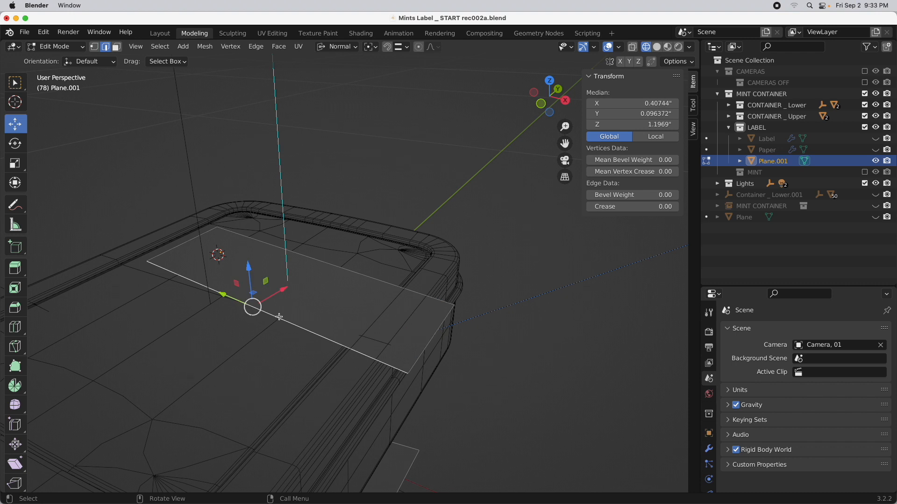
pyautogui.click(346, 49)
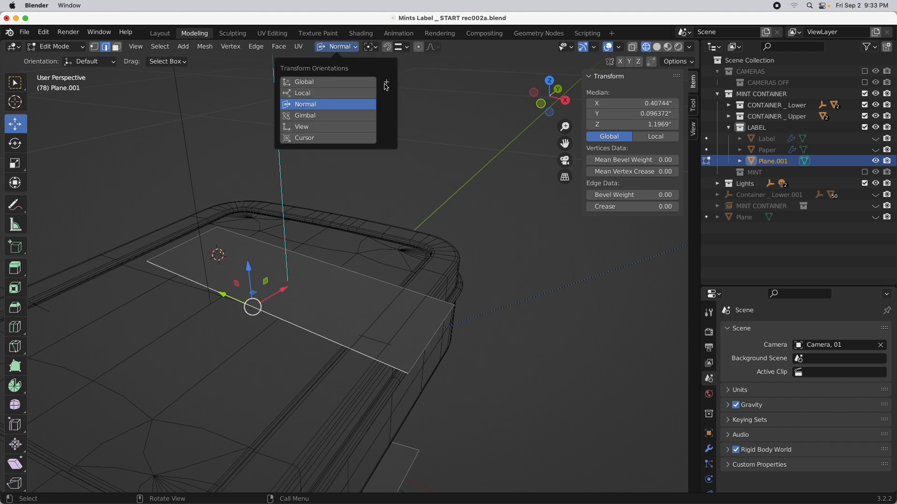
pyautogui.click(386, 85)
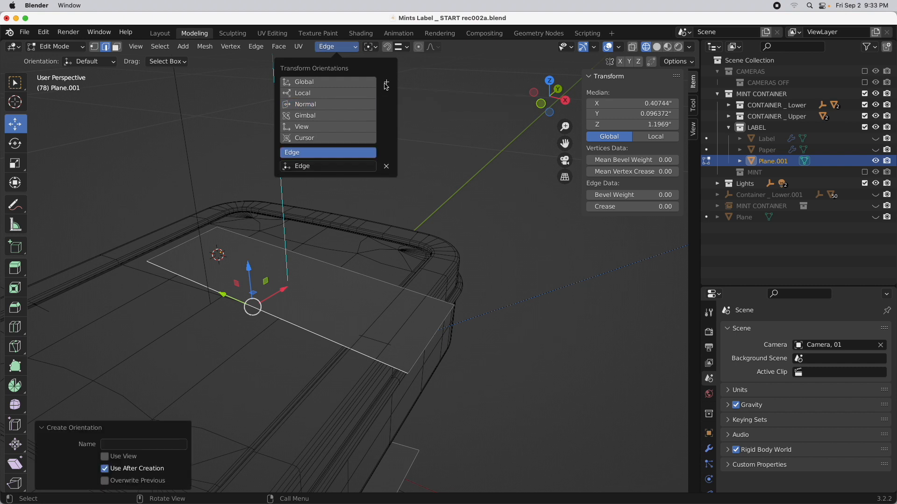
pyautogui.doubleClick(320, 167)
pyautogui.write('Top Edge Angle')
pyautogui.press('Return')
# Extrude the upper label plane's short end edge outward, moving it -1.467" along the Y axis of the Top Edge Angle orientation.
pyautogui.click(442, 326)
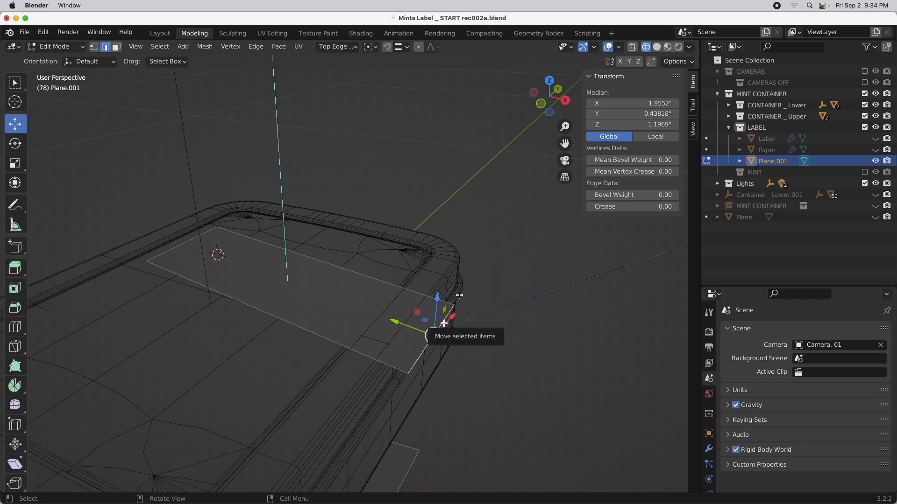
pyautogui.click(551, 81)
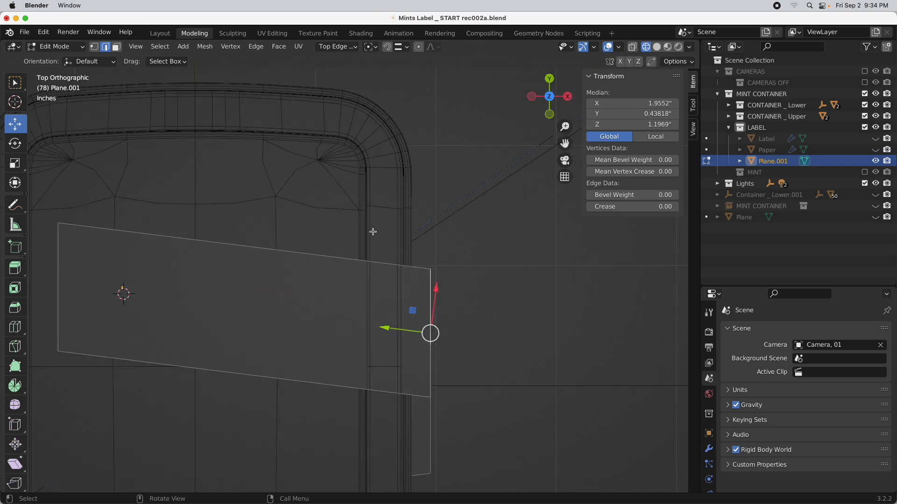
pyautogui.press('e')
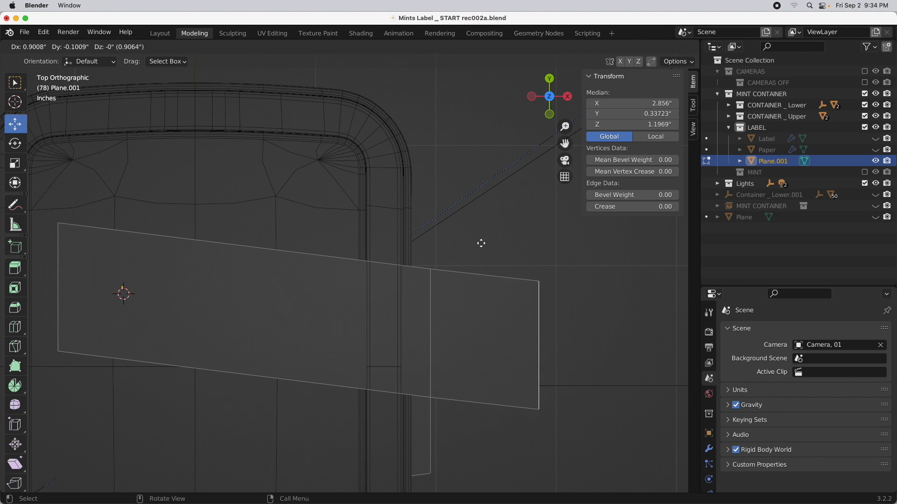
pyautogui.press('Escape')
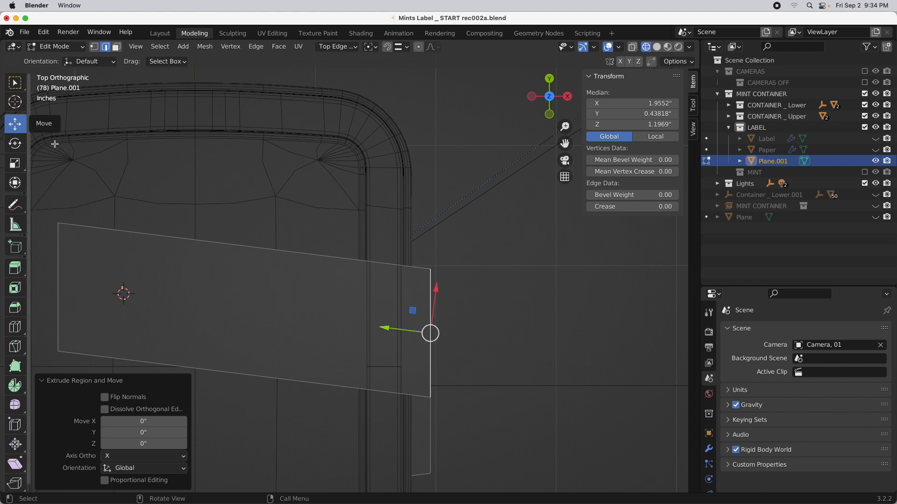
pyautogui.moveTo(385, 327); pyautogui.dragTo(562, 342)
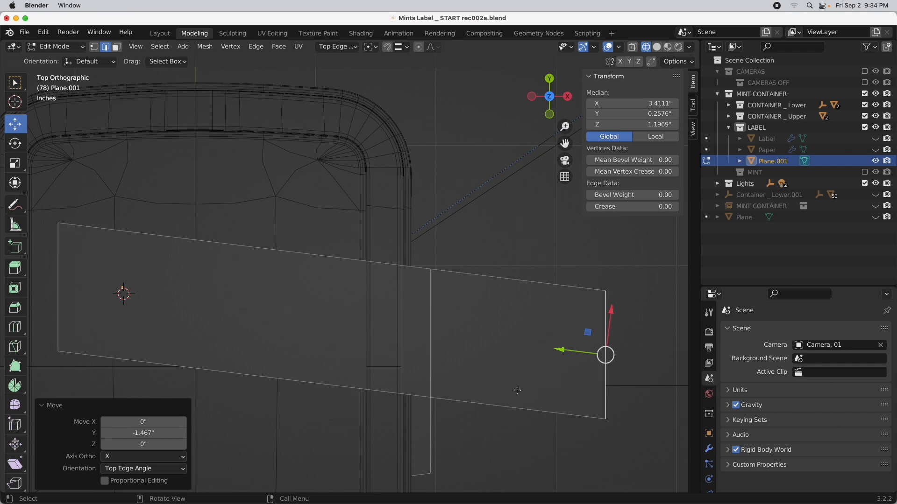
# In top view, select the edge between the upper label plane and its extension, and set the transform orientation to Global.
pyautogui.moveTo(514, 390); pyautogui.dragTo(474, 339, button='middle')
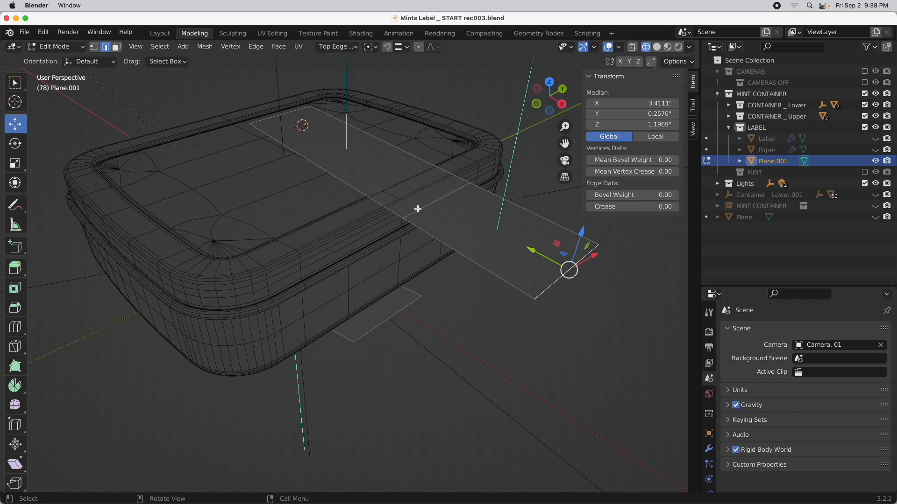
pyautogui.scroll(5, 418, 209)
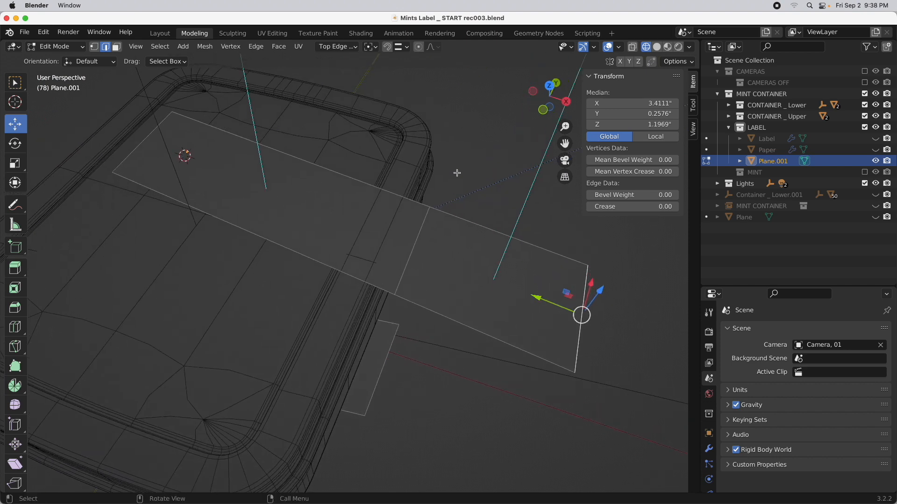
pyautogui.click(549, 88)
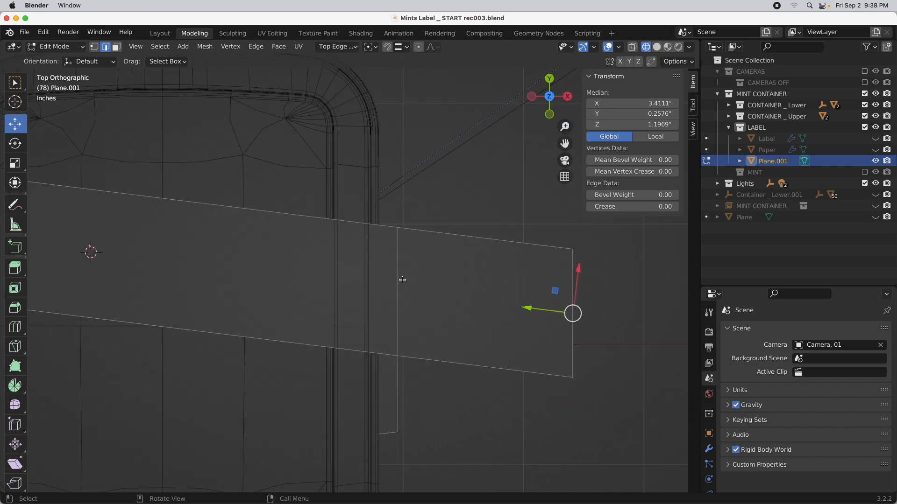
pyautogui.click(398, 281)
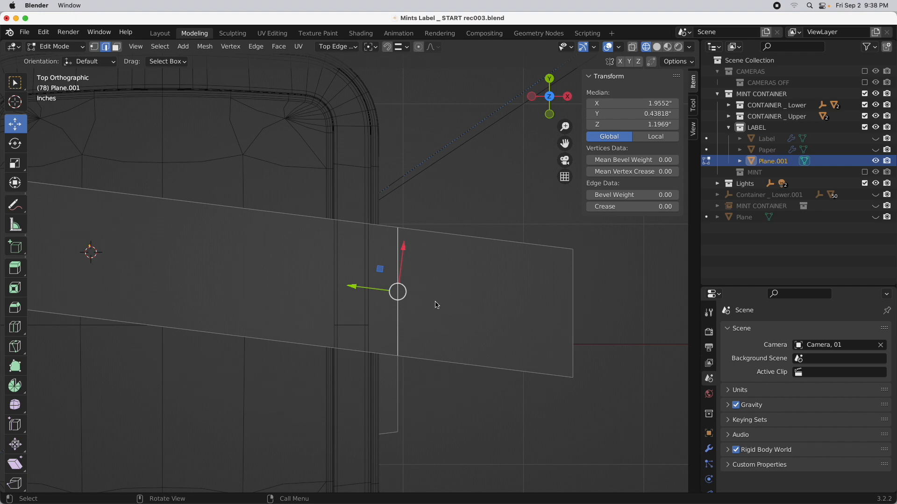
pyautogui.click(337, 47)
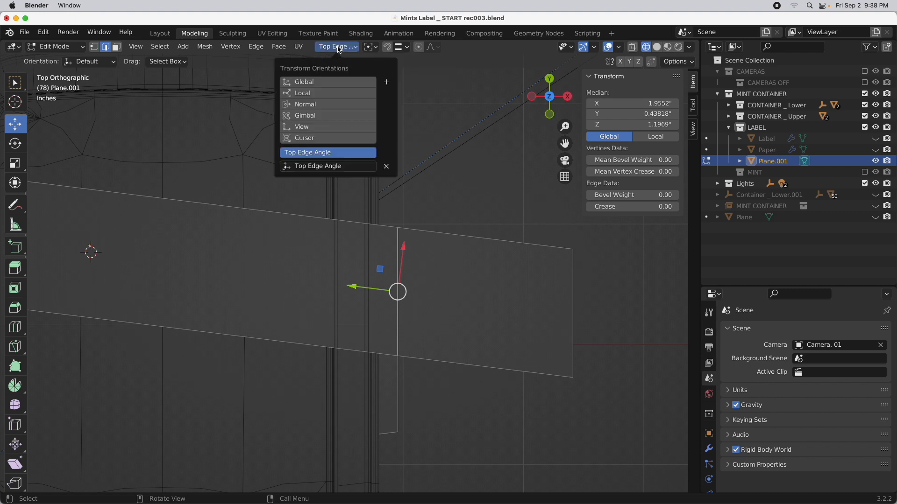
pyautogui.click(340, 87)
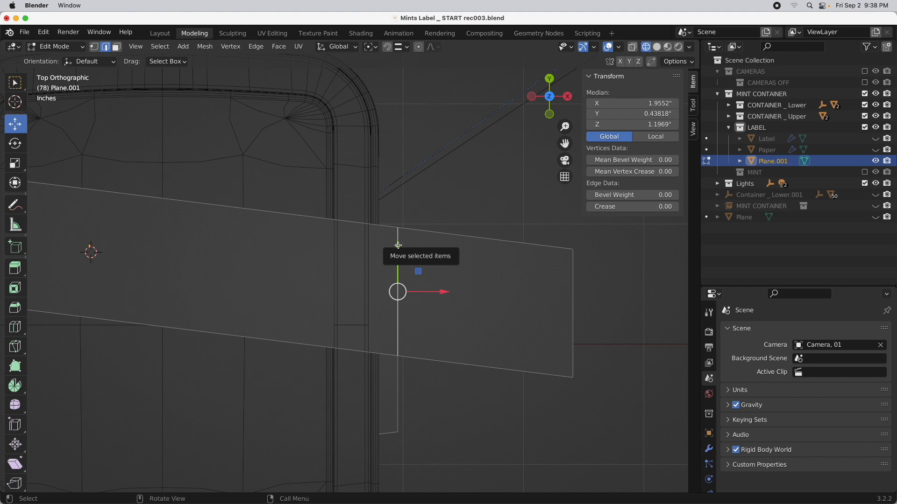
# Select the extruded extension as a face, and return to edge selection with only its shared edge selected.
pyautogui.click(117, 47)
pyautogui.click(453, 295)
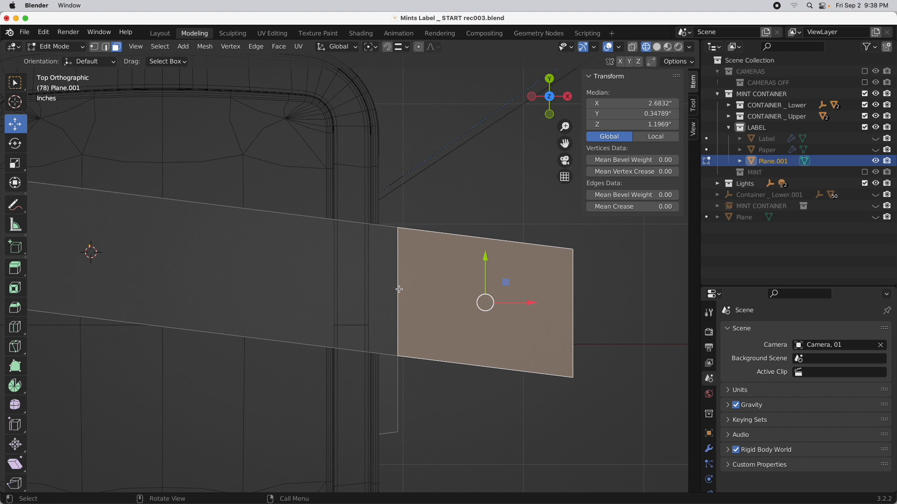
pyautogui.click(106, 47)
pyautogui.click(398, 303)
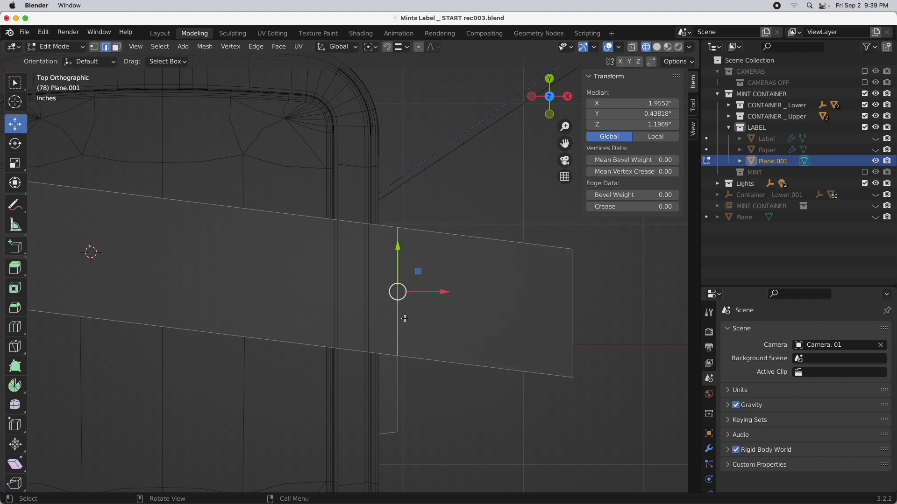
# Snap the 3D cursor to the selected shared edge, then select the extension face with the pivot point set to 3D Cursor.
pyautogui.hotkey('shift', 's')
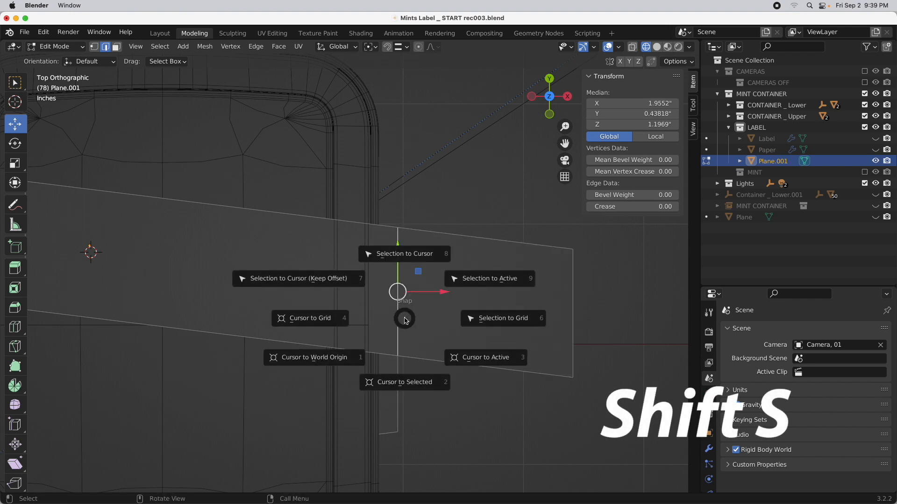
pyautogui.click(465, 359)
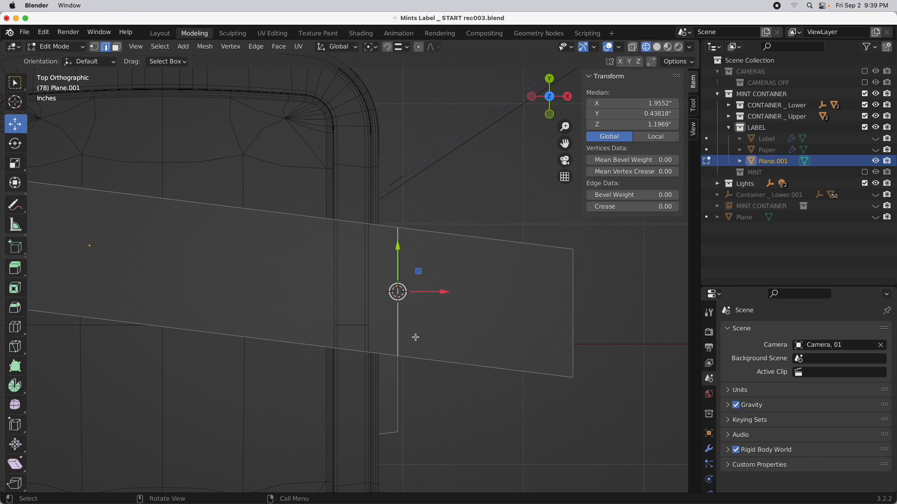
pyautogui.click(116, 46)
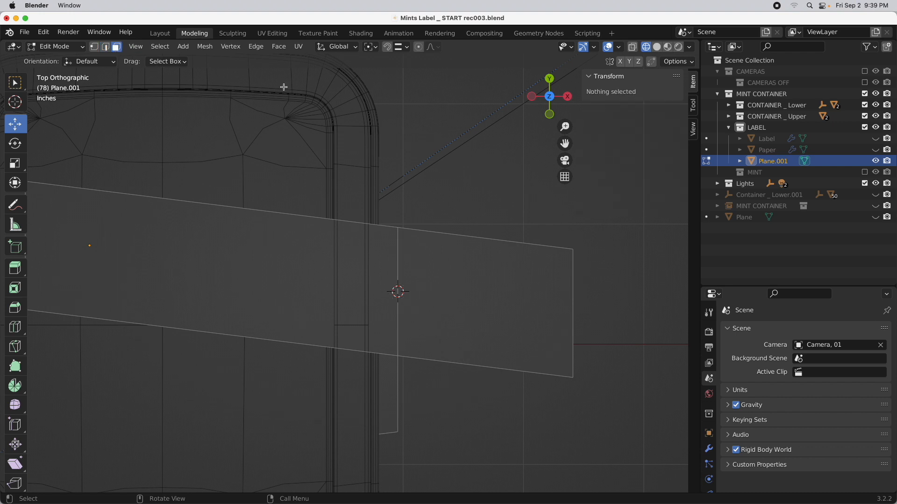
pyautogui.click(456, 292)
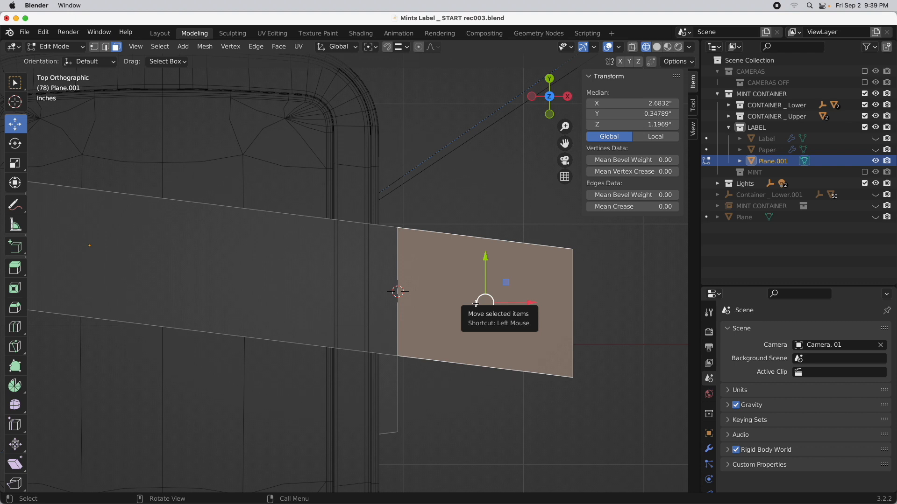
pyautogui.press('.')
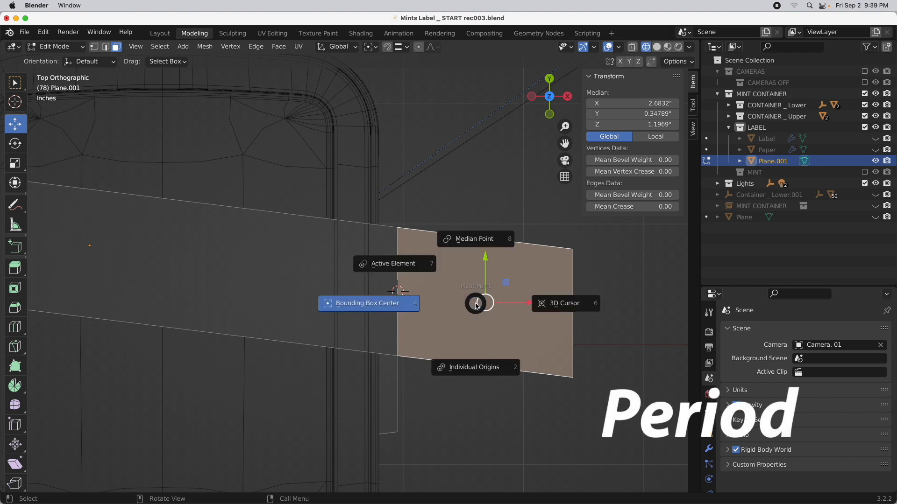
pyautogui.click(547, 306)
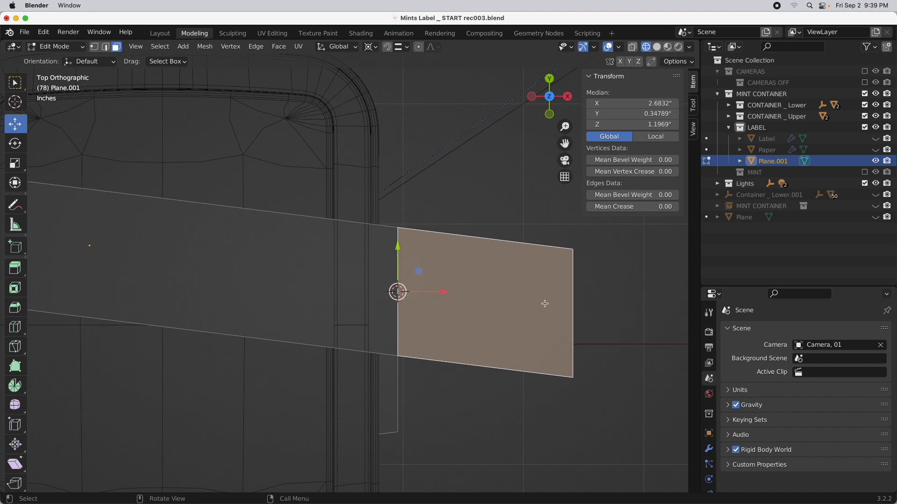
# Rotate the extension face down over the container's side by 90° about the global Y axis.
pyautogui.click(15, 143)
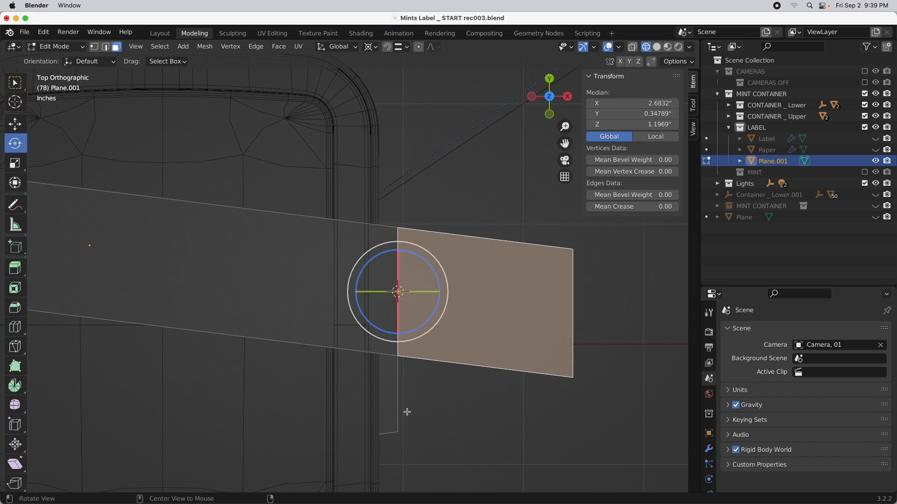
pyautogui.moveTo(407, 414); pyautogui.dragTo(353, 342, button='middle')
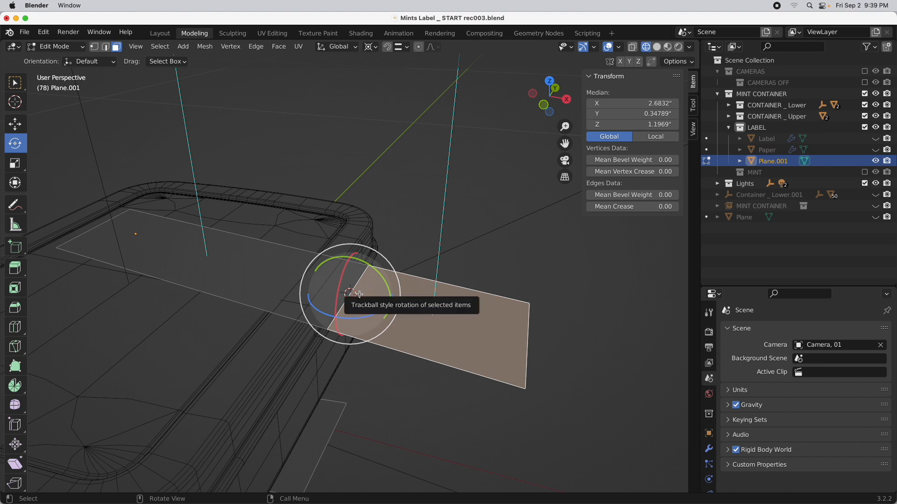
pyautogui.moveTo(369, 295); pyautogui.dragTo(373, 299)
pyautogui.click(139, 444)
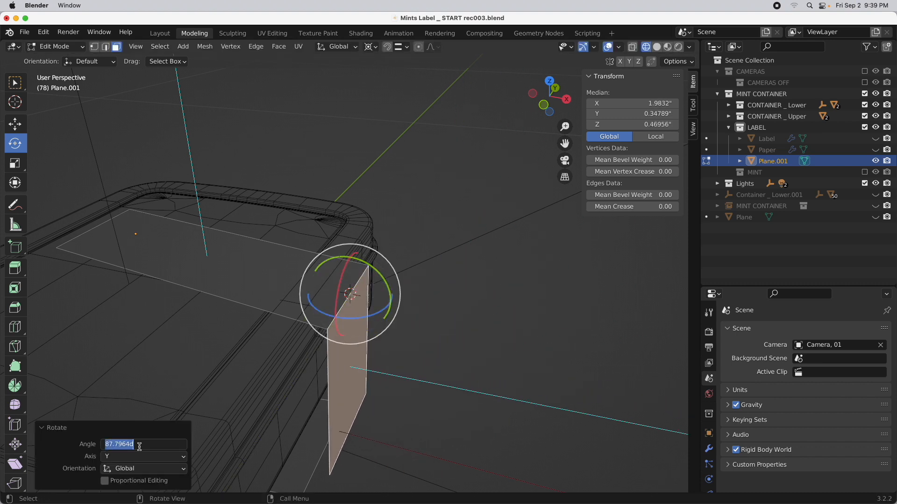
pyautogui.write('90')
pyautogui.press('Return')
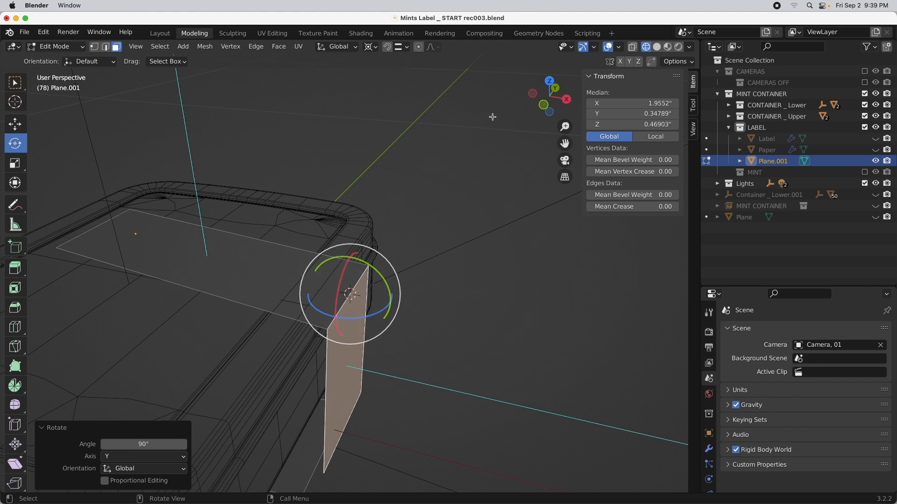
# In edge selection, select only the lower edge of the vertical label face, viewing it from the side and below.
pyautogui.click(567, 100)
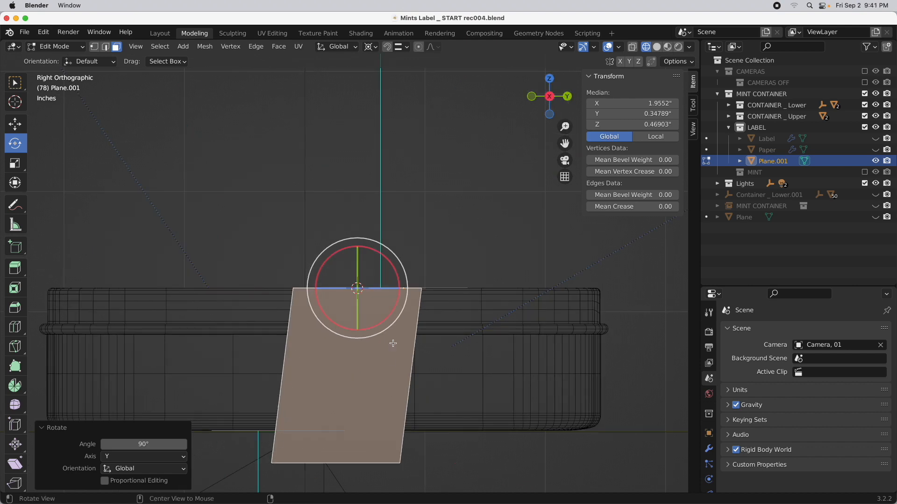
pyautogui.moveTo(392, 344); pyautogui.dragTo(509, 239, button='middle')
pyautogui.keyDown('ctrl'); pyautogui.moveTo(372, 320); pyautogui.dragTo(464, 264, button='middle'); pyautogui.keyUp('ctrl')
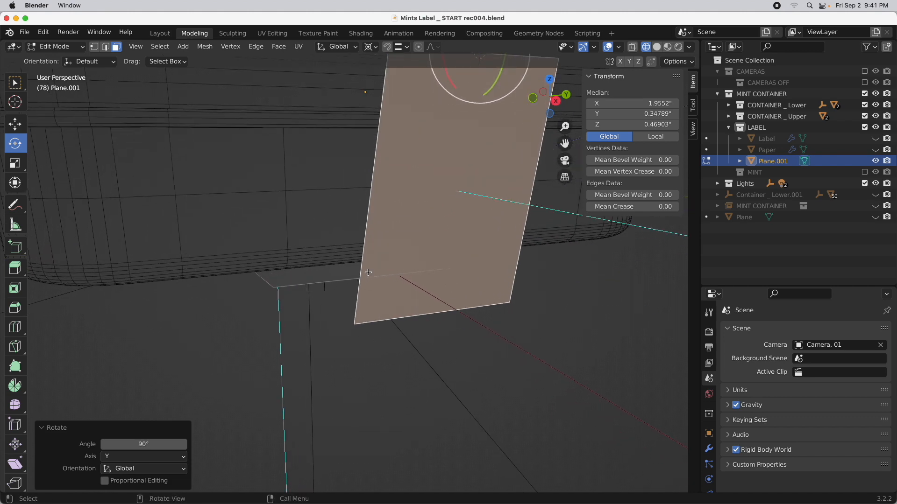
pyautogui.moveTo(320, 280); pyautogui.dragTo(338, 260, button='middle')
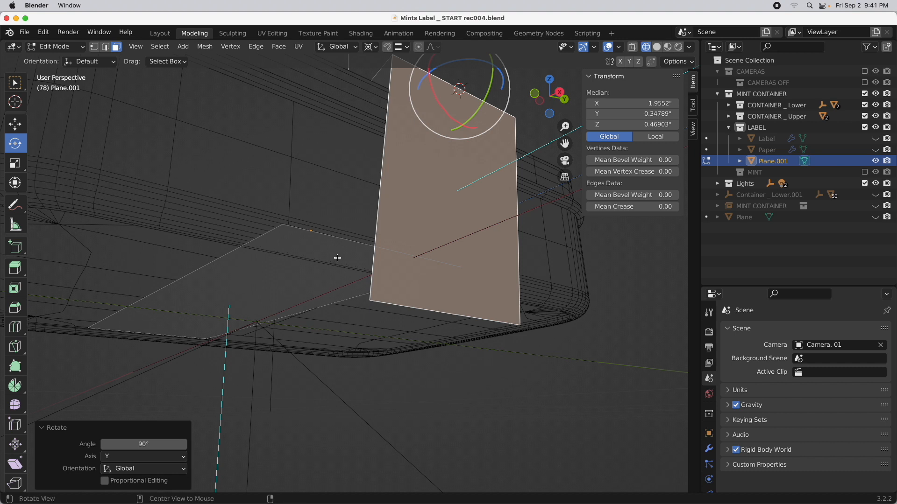
pyautogui.click(106, 47)
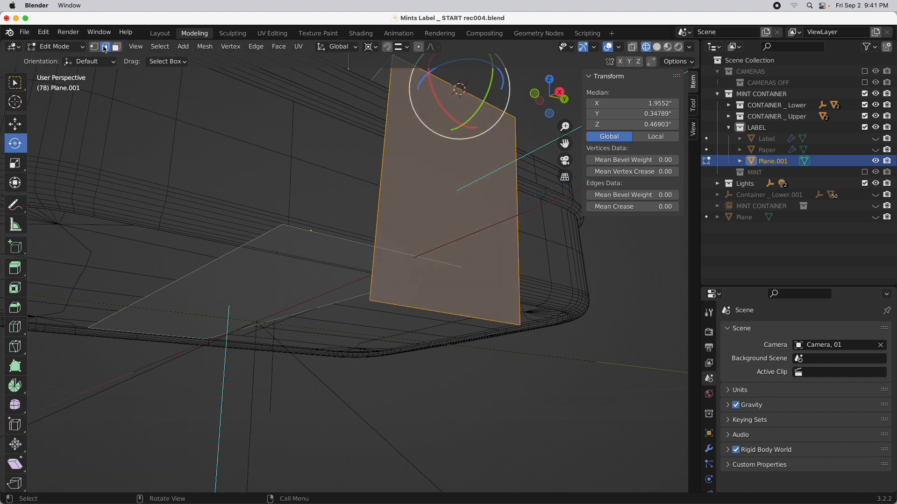
pyautogui.click(396, 305)
pyautogui.moveTo(396, 305); pyautogui.dragTo(295, 358, button='middle')
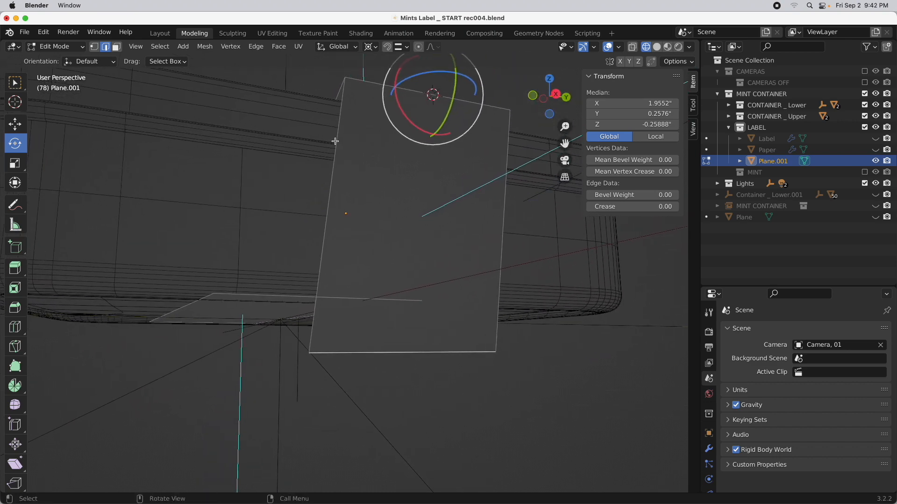
pyautogui.moveTo(334, 145); pyautogui.dragTo(334, 167, button='middle')
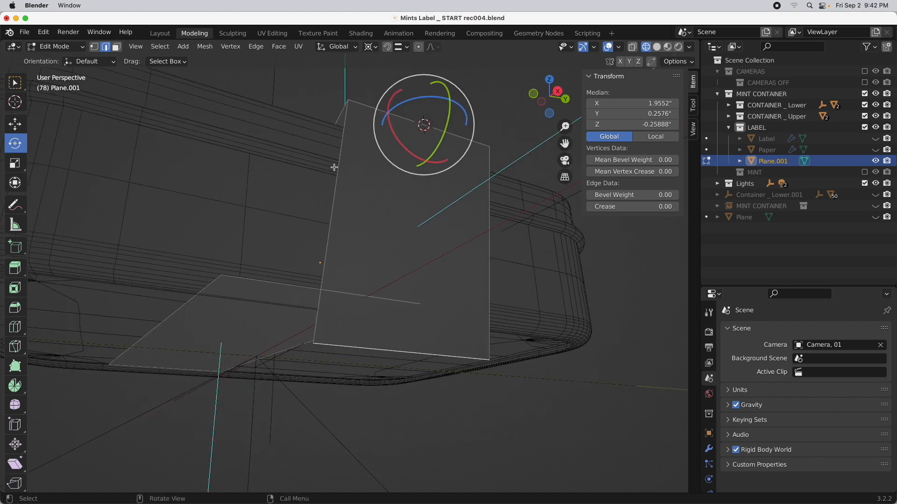
# Activate Edge Slide with its drag action set to Active Tool, trying and undoing upward slides of the vertical face's lower edge.
pyautogui.click(20, 426)
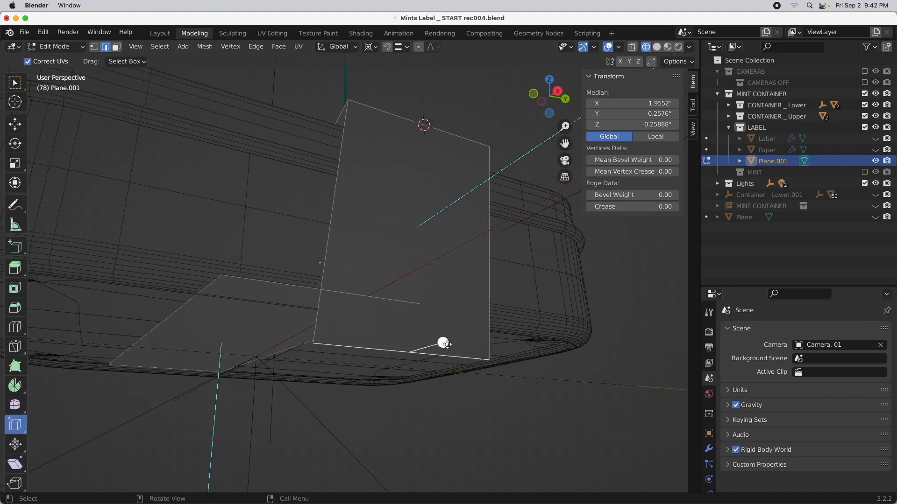
pyautogui.moveTo(441, 345); pyautogui.dragTo(395, 305)
pyautogui.press('super+z')
pyautogui.click(120, 63)
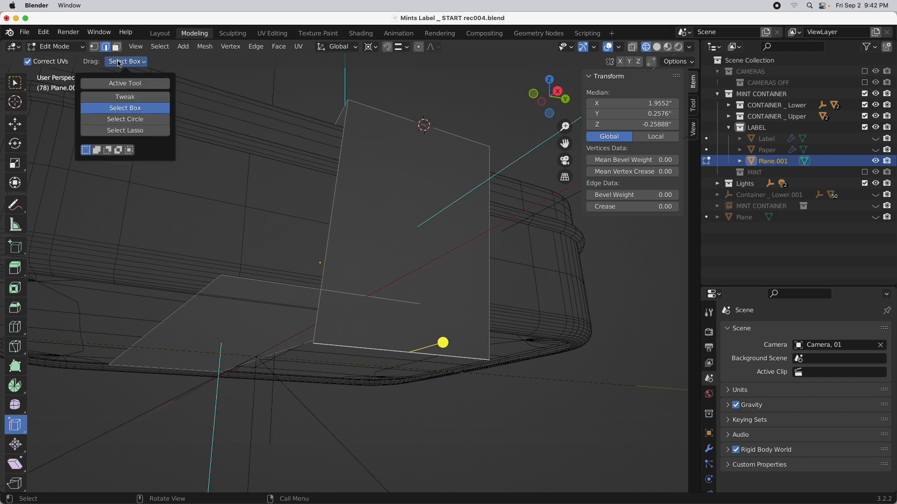
pyautogui.click(131, 84)
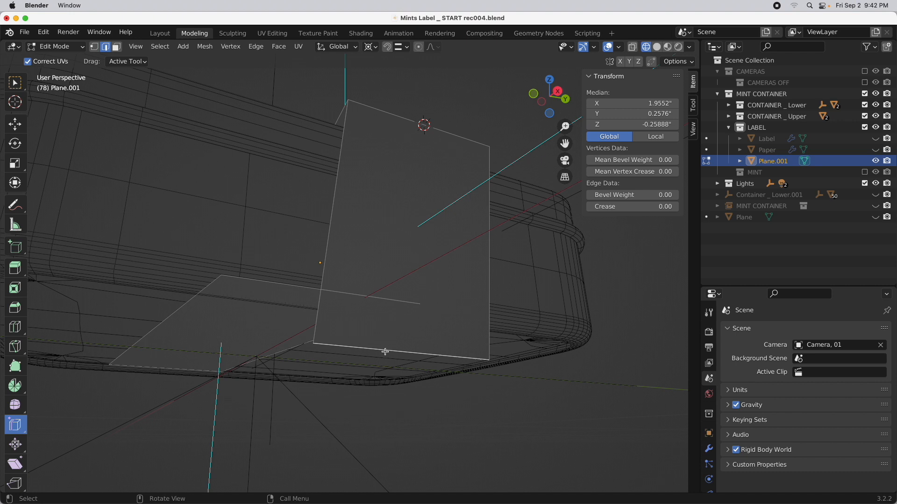
pyautogui.moveTo(384, 351); pyautogui.dragTo(390, 327)
pyautogui.press('super+z')
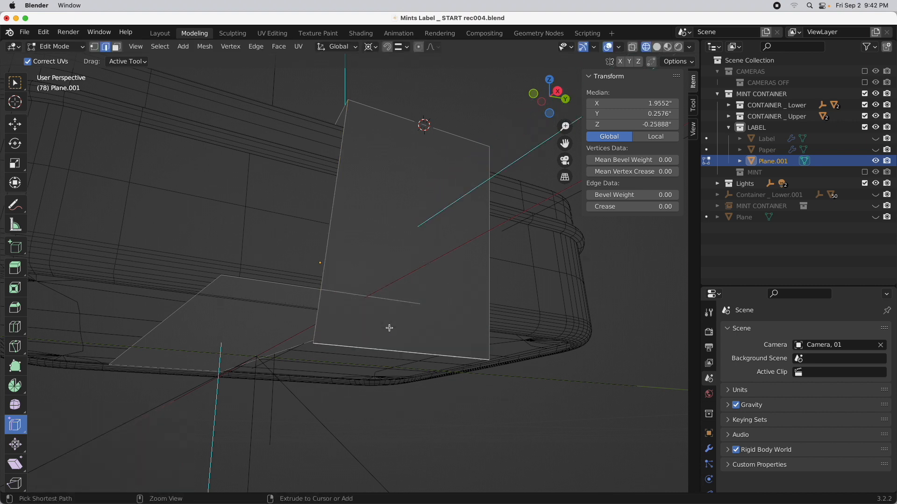
# Enable edge snapping and slide the vertical face's lower edge up to the lower label plane, with a factor of 0.185.
pyautogui.click(388, 47)
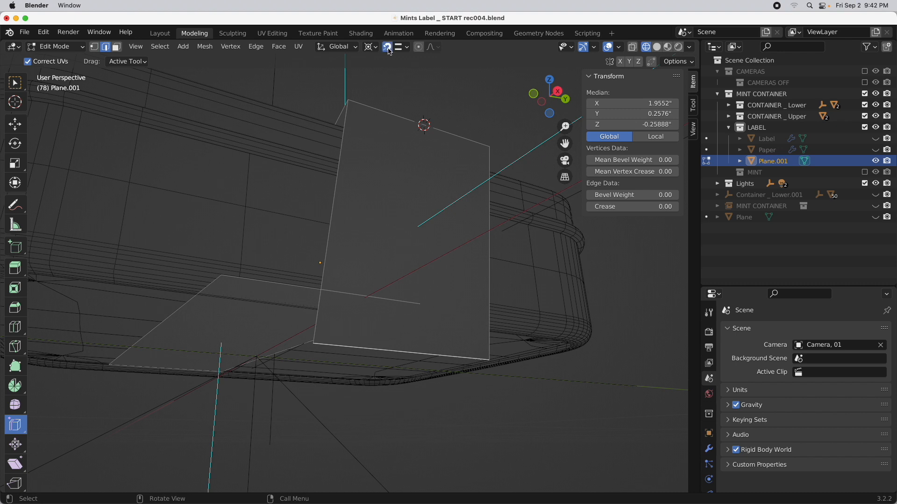
pyautogui.click(400, 47)
pyautogui.moveTo(327, 343); pyautogui.dragTo(332, 292)
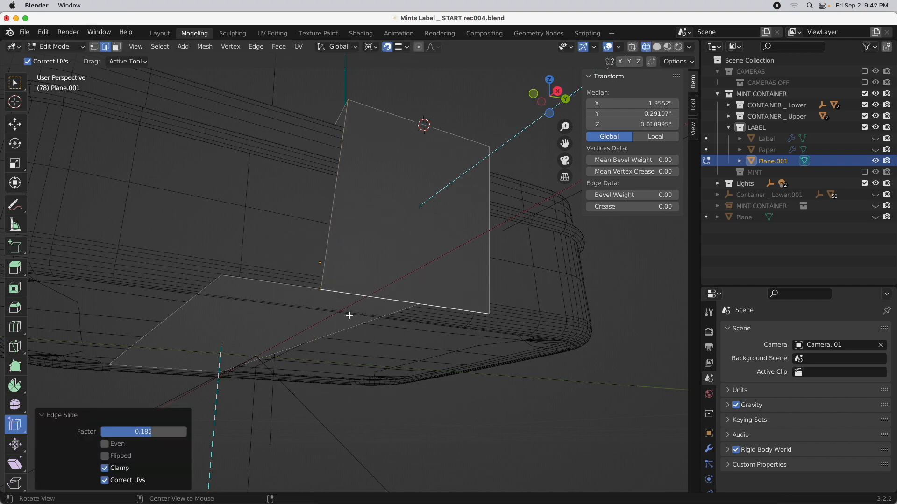
pyautogui.moveTo(349, 314); pyautogui.dragTo(344, 369, button='middle')
pyautogui.press('super+z')
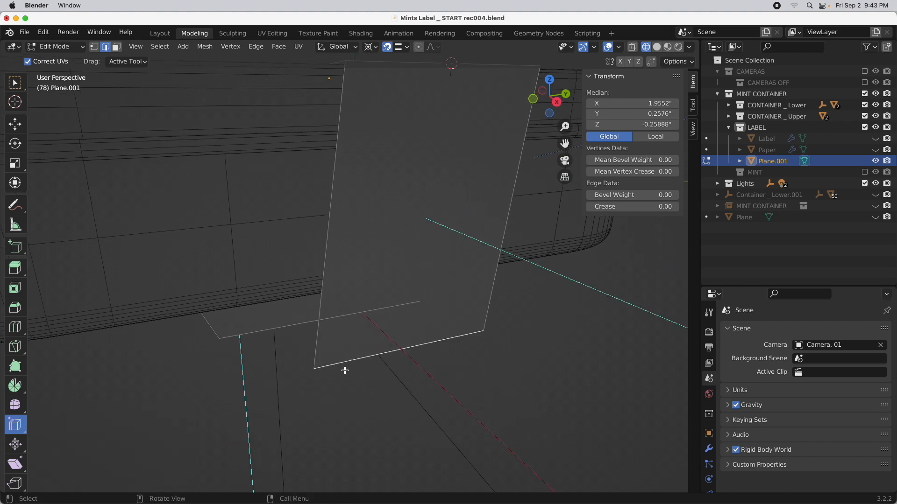
pyautogui.moveTo(336, 366); pyautogui.dragTo(335, 318)
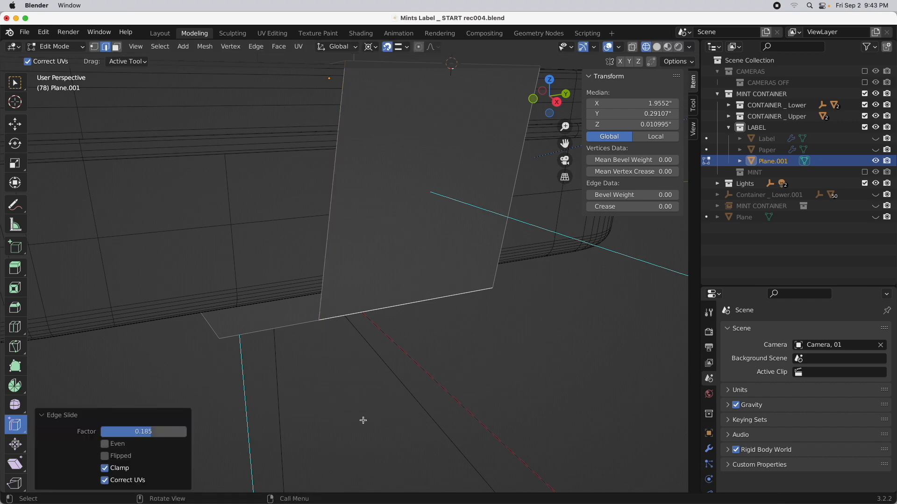
# Select the lower label face, set snapping to Vertex and move it 0.48581" along Y so its corner meets the vertical face's lower corner.
pyautogui.moveTo(363, 418); pyautogui.dragTo(399, 310, button='middle')
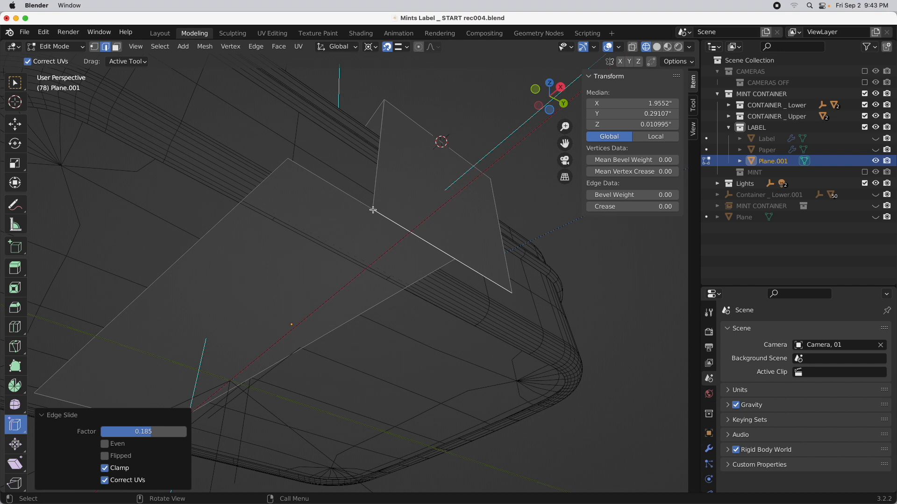
pyautogui.click(118, 48)
pyautogui.click(242, 283)
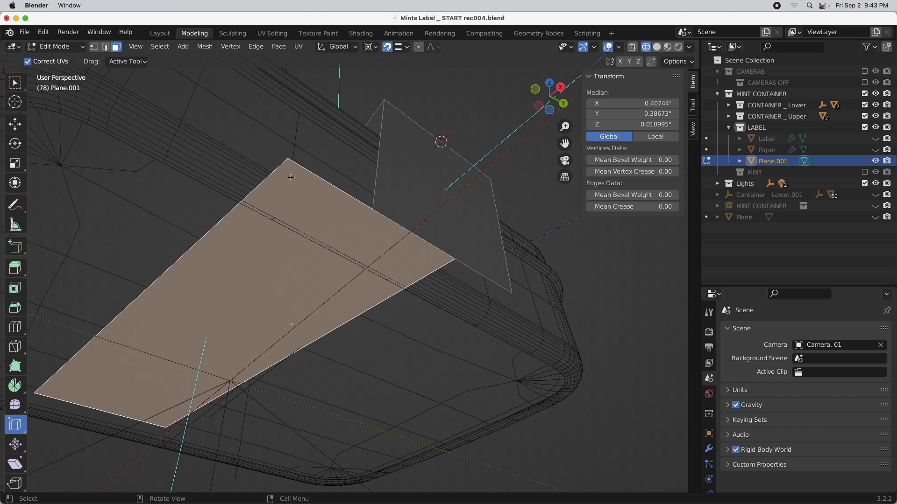
pyautogui.click(402, 49)
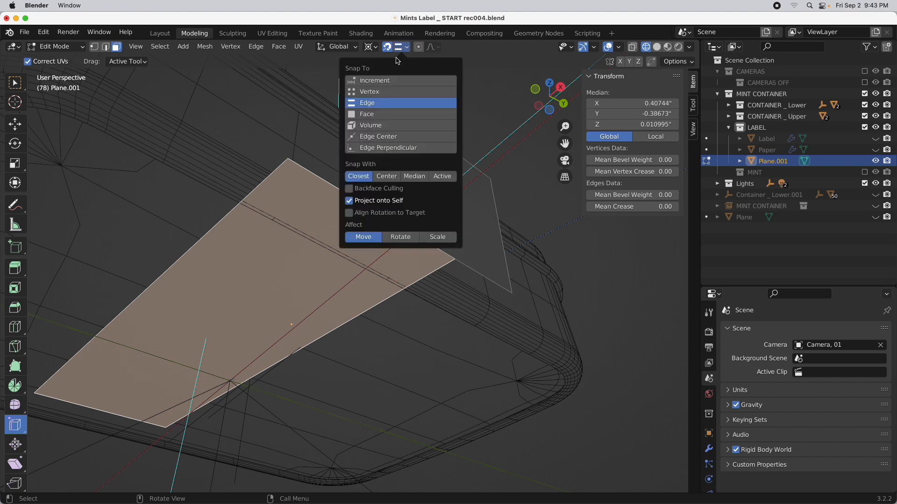
pyautogui.click(384, 93)
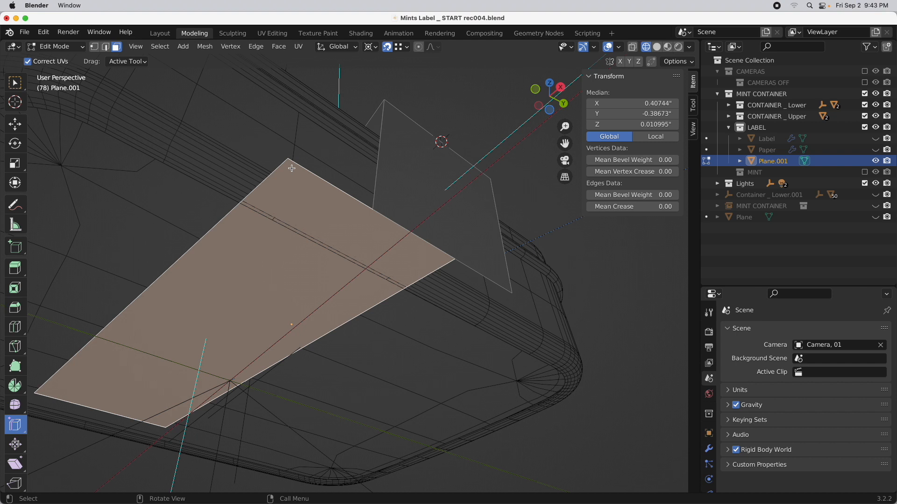
pyautogui.press('g')
pyautogui.press('g')
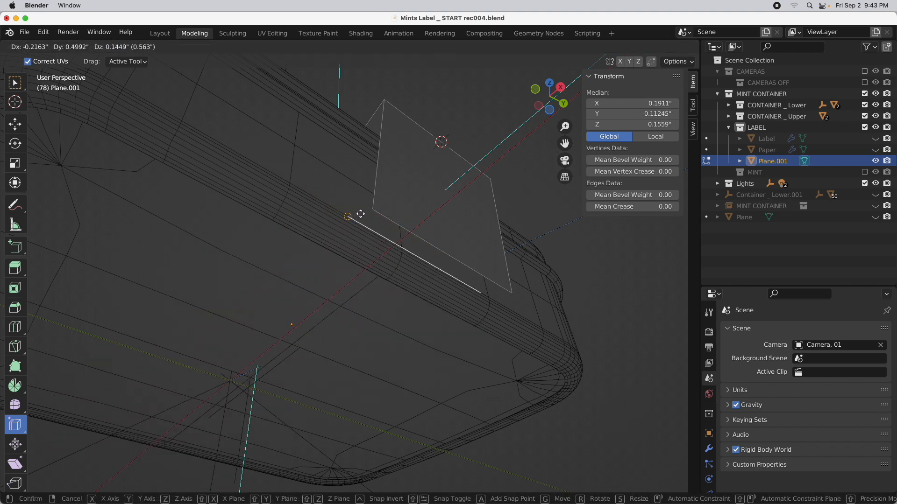
pyautogui.click(373, 211)
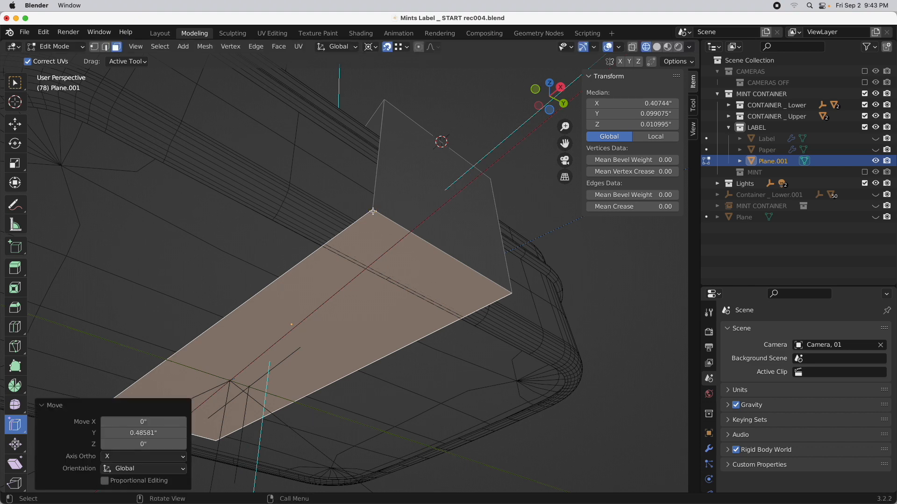
# Select the lower, side and upper label faces together, and switch to vertex selection.
pyautogui.moveTo(554, 335); pyautogui.dragTo(331, 157, button='middle')
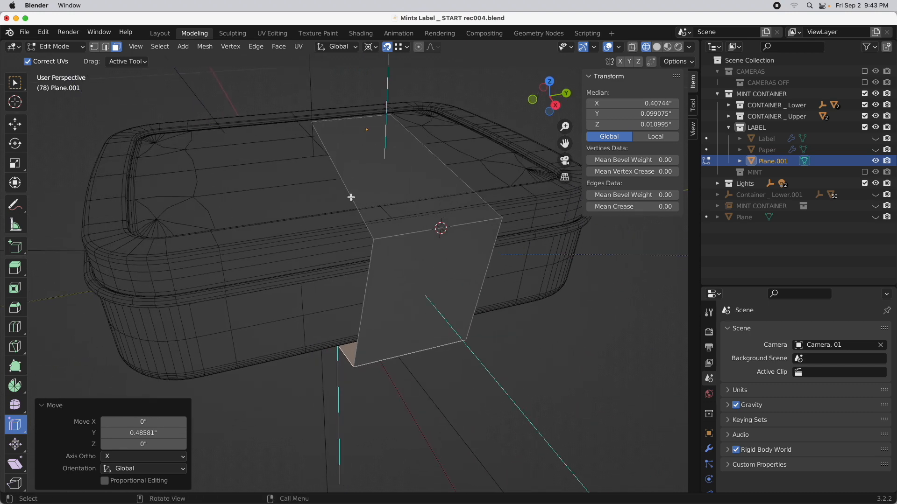
pyautogui.moveTo(363, 326); pyautogui.dragTo(364, 268, button='middle')
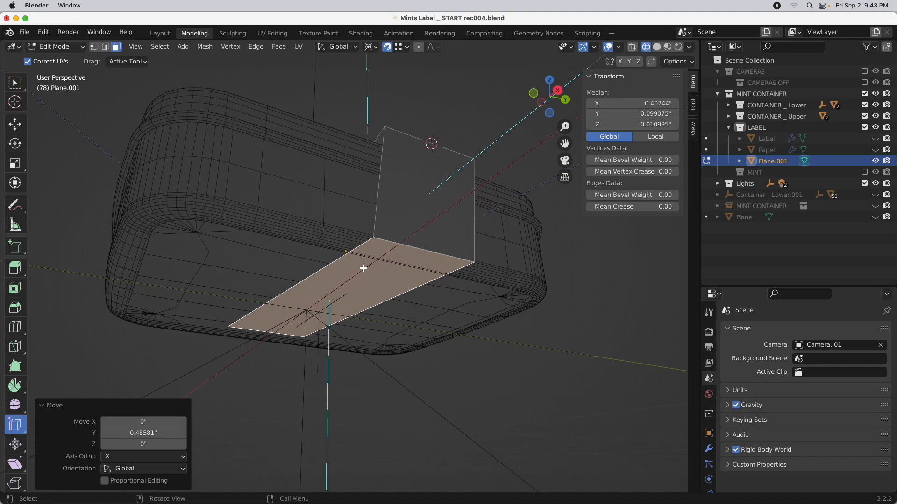
pyautogui.keyDown('shift'); pyautogui.click(421, 166); pyautogui.keyUp('shift')
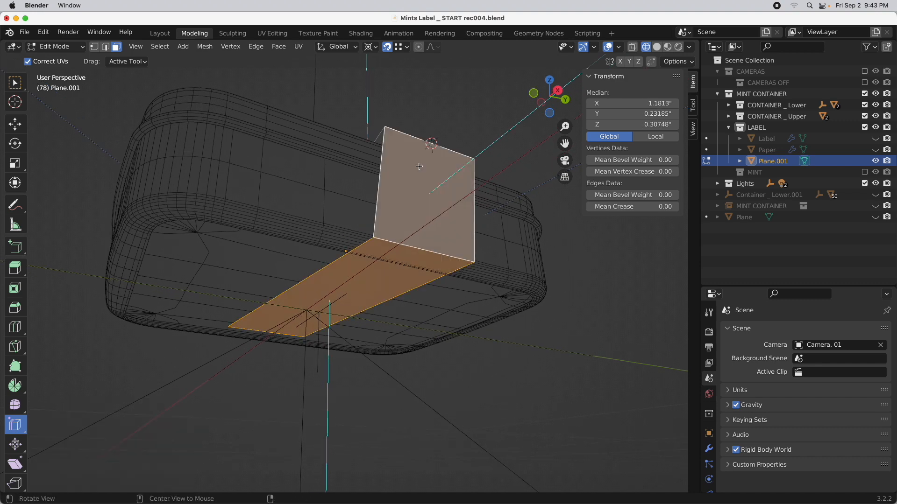
pyautogui.moveTo(420, 166); pyautogui.dragTo(416, 237, button='middle')
pyautogui.keyDown('shift'); pyautogui.click(394, 191); pyautogui.keyUp('shift')
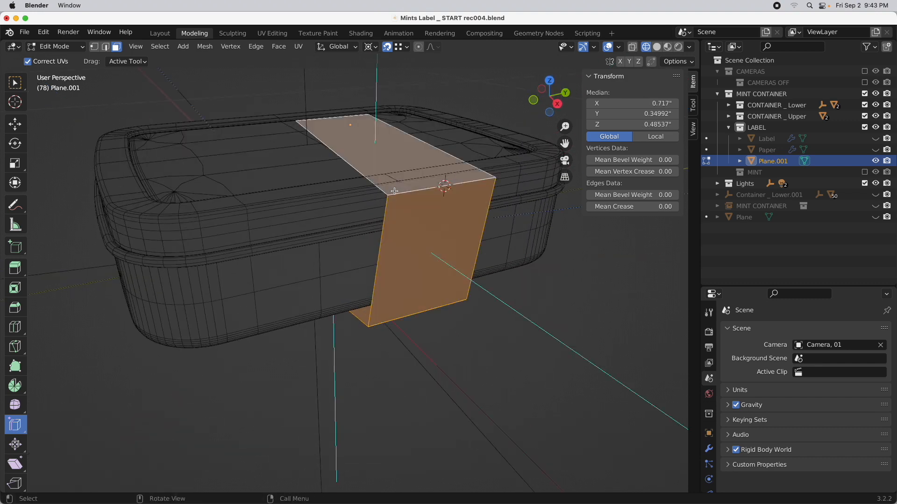
pyautogui.click(94, 46)
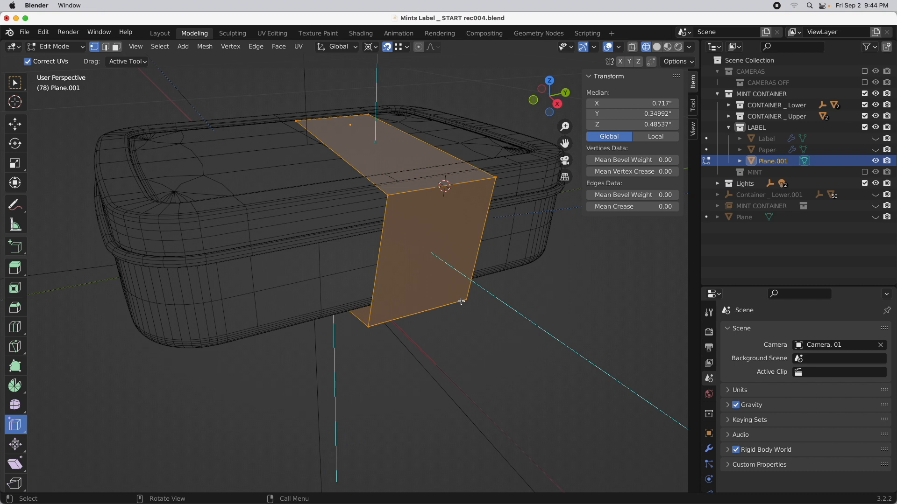
# Merge the selected label vertices by distance.
pyautogui.rightClick(405, 141)
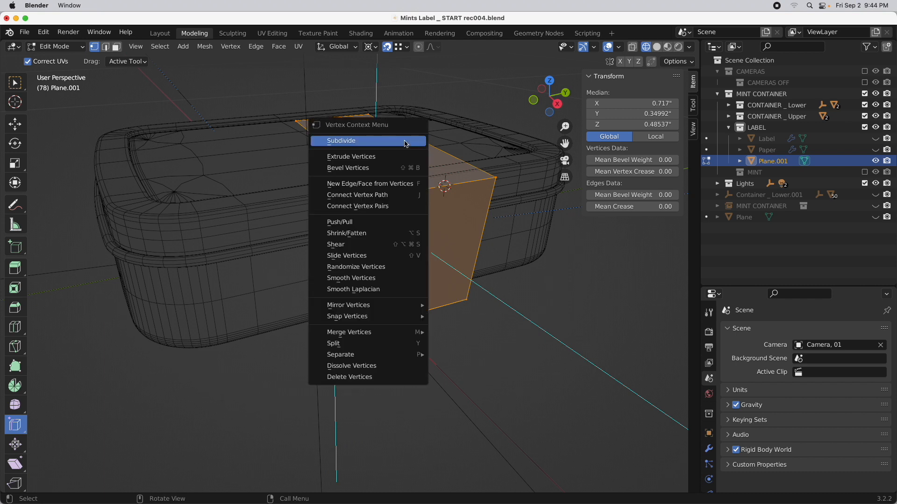
pyautogui.moveTo(404, 334)
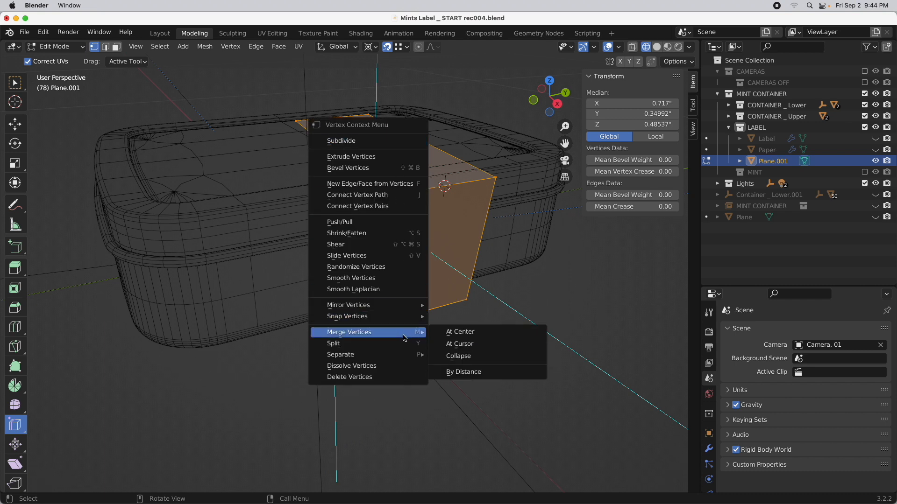
pyautogui.click(464, 372)
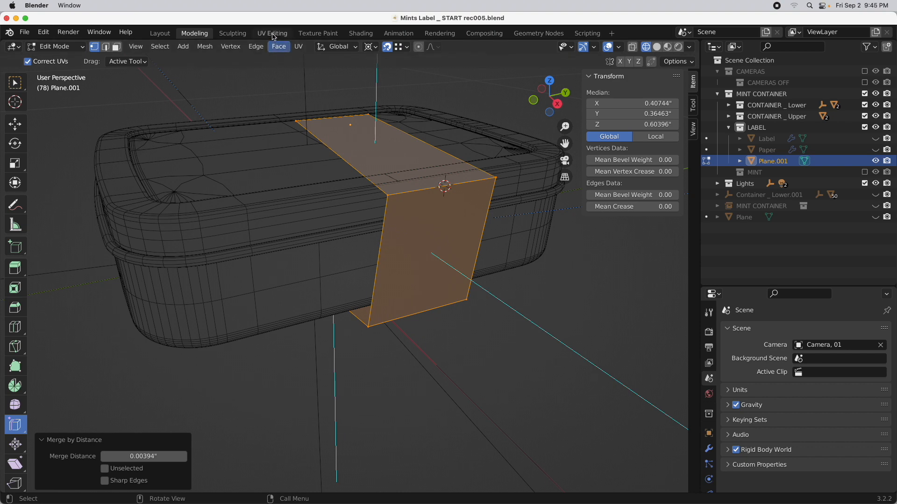
# Switch to the UV Editing workspace and display its 3D view in wireframe.
pyautogui.click(272, 33)
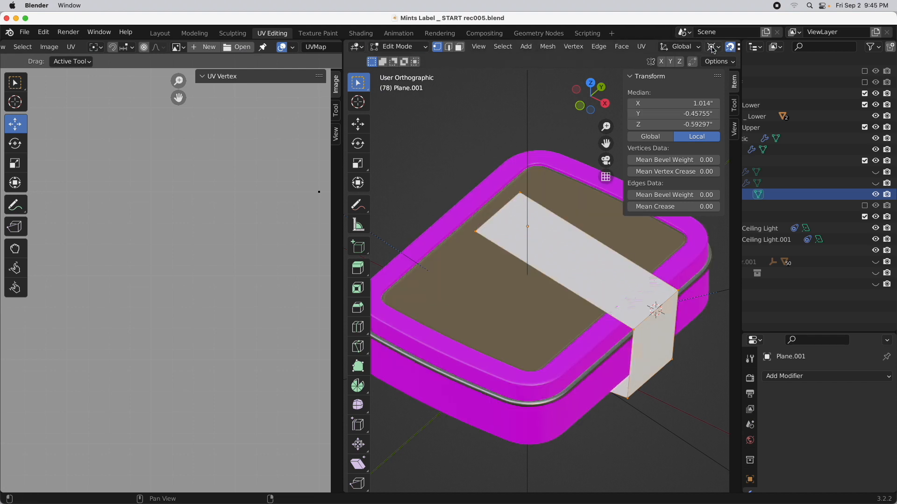
pyautogui.scroll(-8, 713, 50)
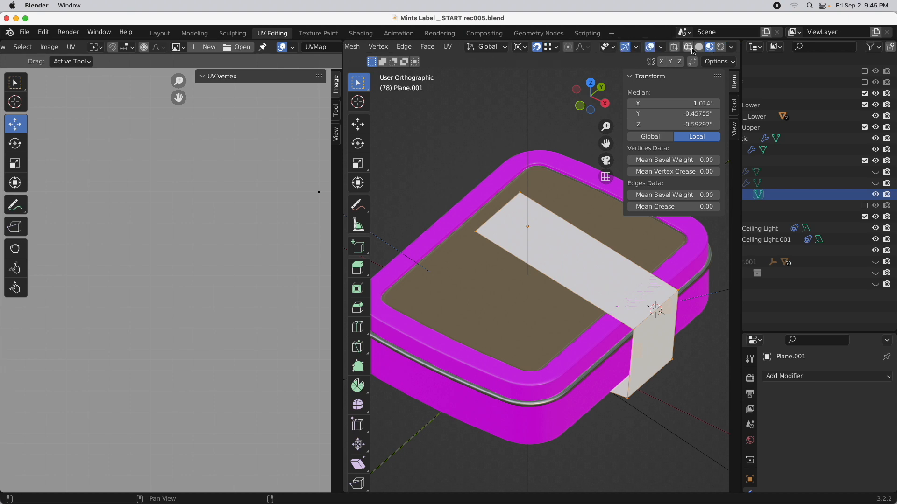
pyautogui.click(689, 47)
pyautogui.moveTo(663, 284); pyautogui.dragTo(655, 307, button='middle')
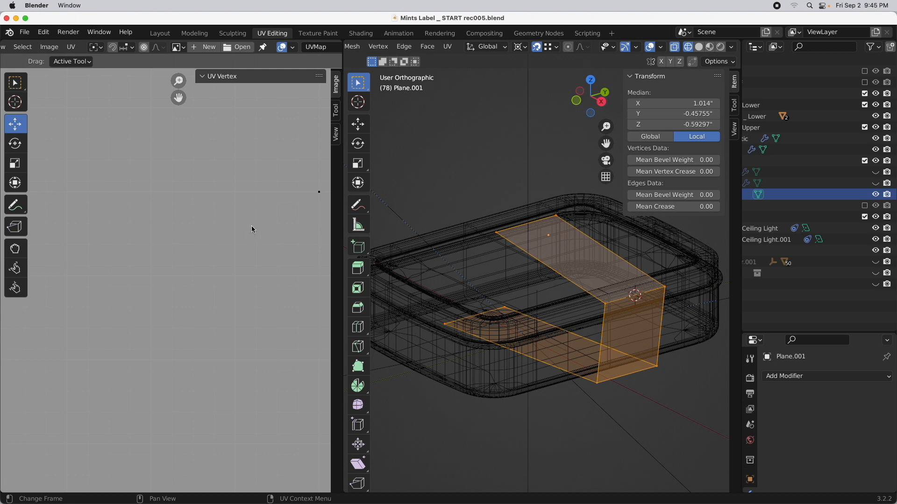
# Unwrap the three selected label faces into the UV map.
pyautogui.keyDown('ctrl'); pyautogui.moveTo(251, 226); pyautogui.dragTo(141, 329, button='middle'); pyautogui.keyUp('ctrl')
pyautogui.moveTo(281, 242); pyautogui.dragTo(196, 293, button='middle')
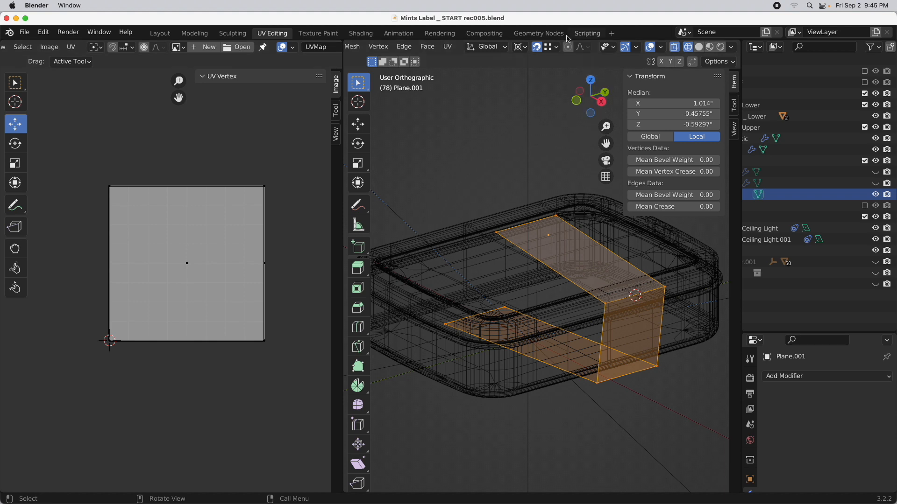
pyautogui.click(448, 50)
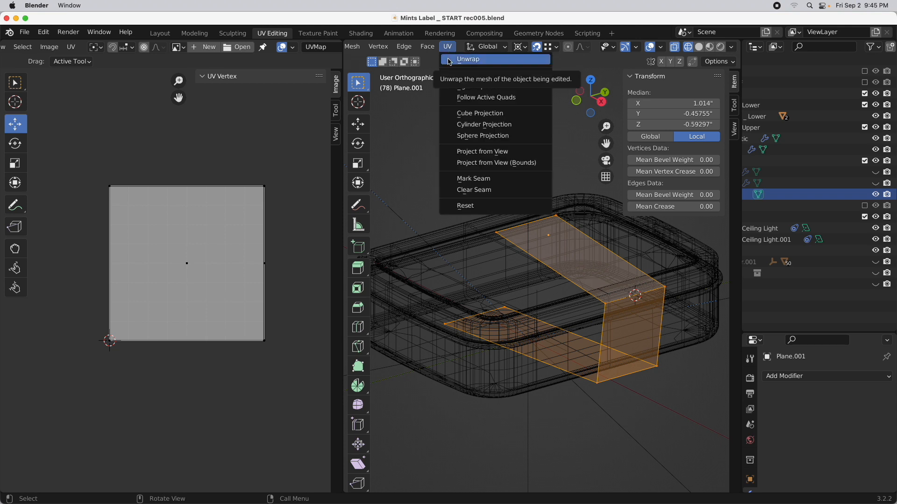
pyautogui.click(450, 60)
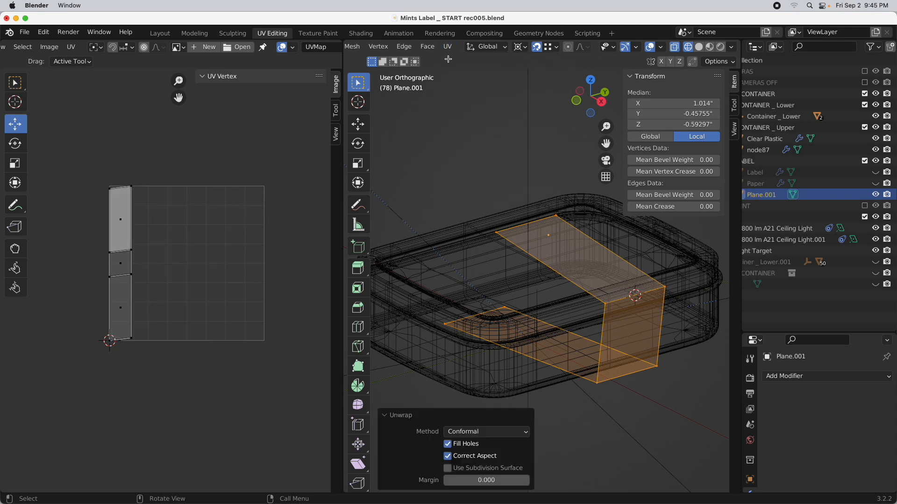
pyautogui.keyDown('ctrl'); pyautogui.moveTo(102, 272); pyautogui.dragTo(275, 98, button='middle'); pyautogui.keyUp('ctrl')
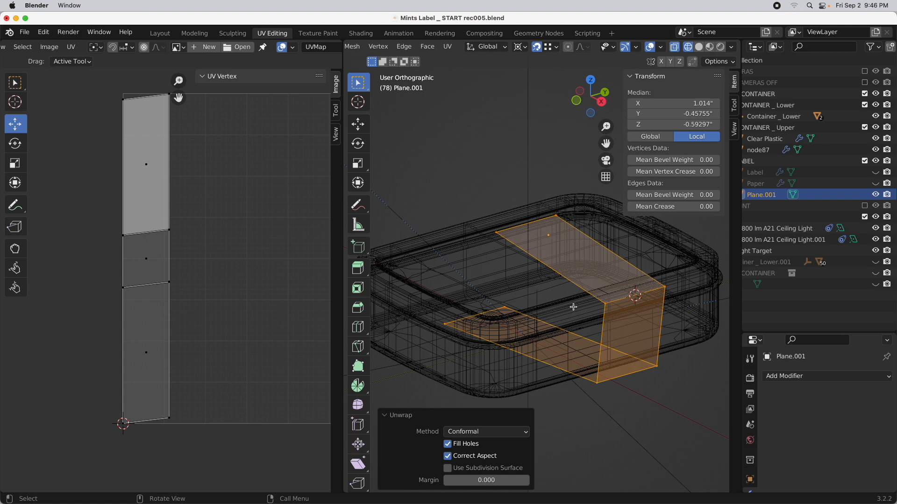
# Return to the Modeling workspace in front view and activate the Move tool with X-ray on and its drag action set to Select Box.
pyautogui.click(193, 33)
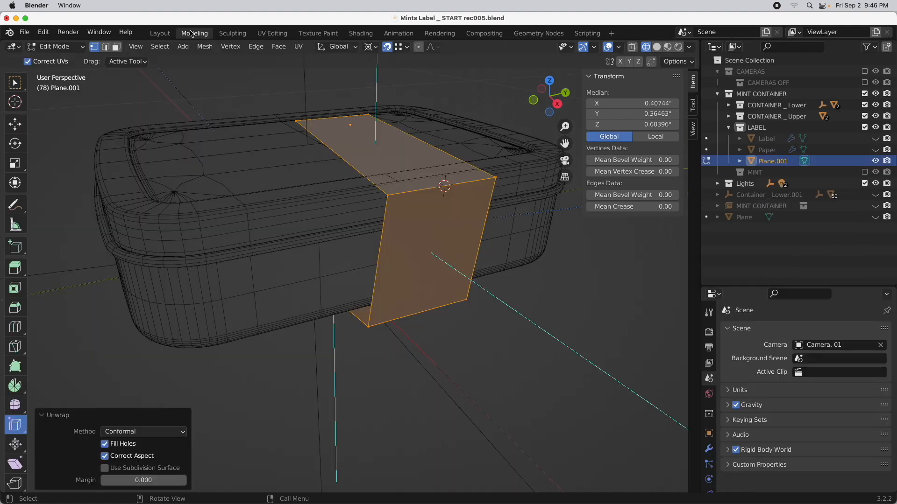
pyautogui.moveTo(425, 206); pyautogui.dragTo(524, 177, button='middle')
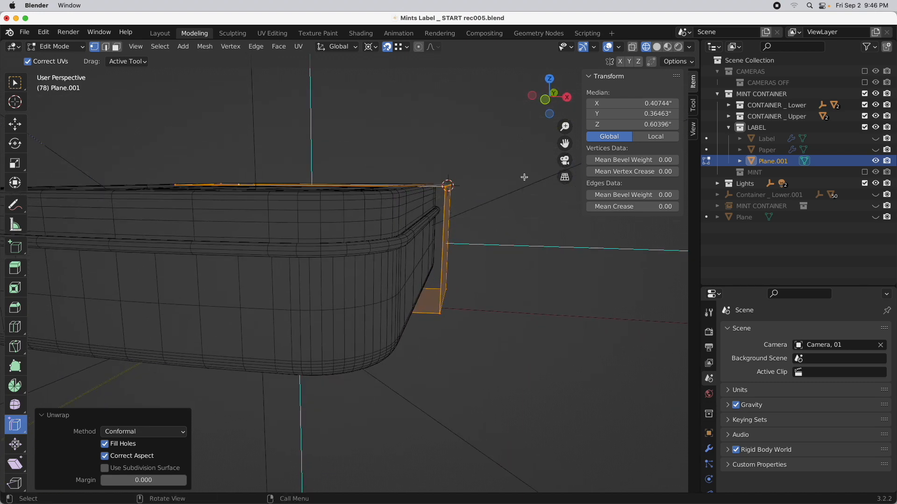
pyautogui.click(545, 100)
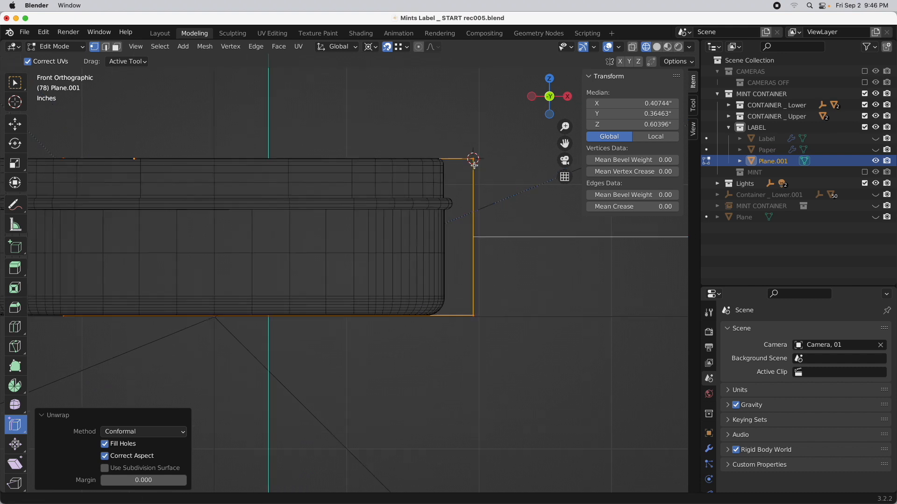
pyautogui.scroll(2, 474, 165)
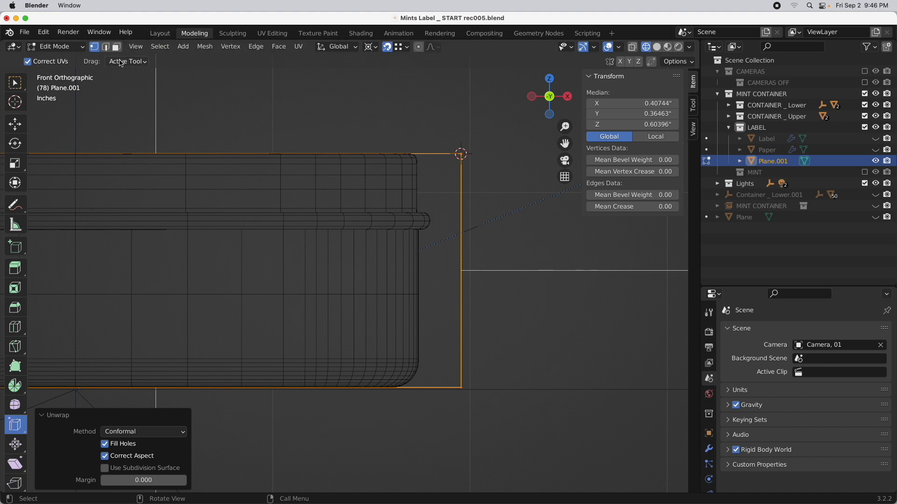
pyautogui.click(15, 124)
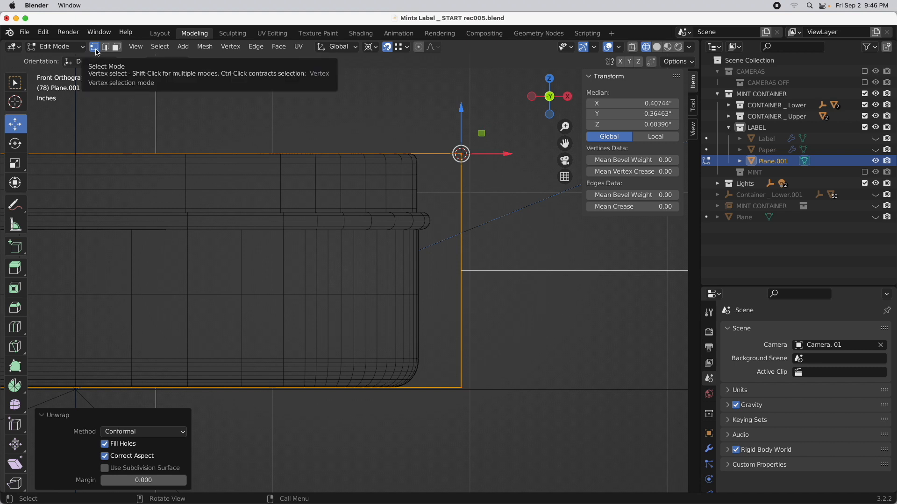
pyautogui.click(634, 47)
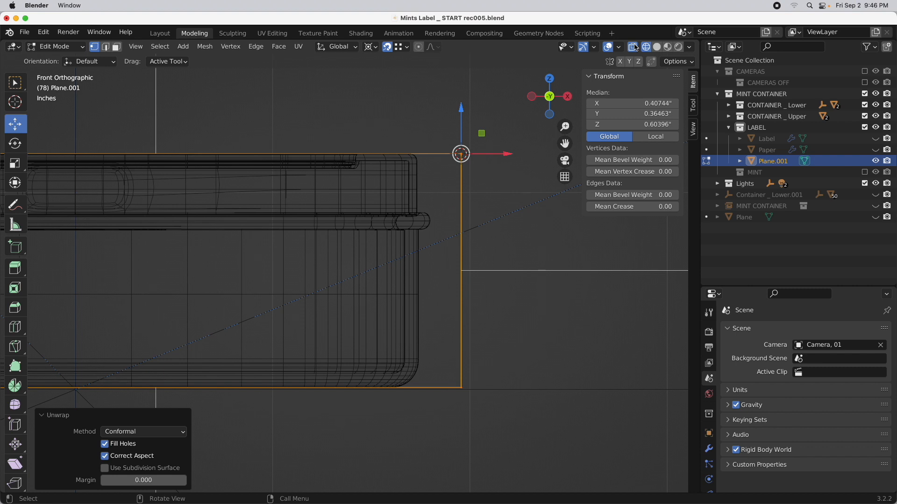
pyautogui.click(179, 62)
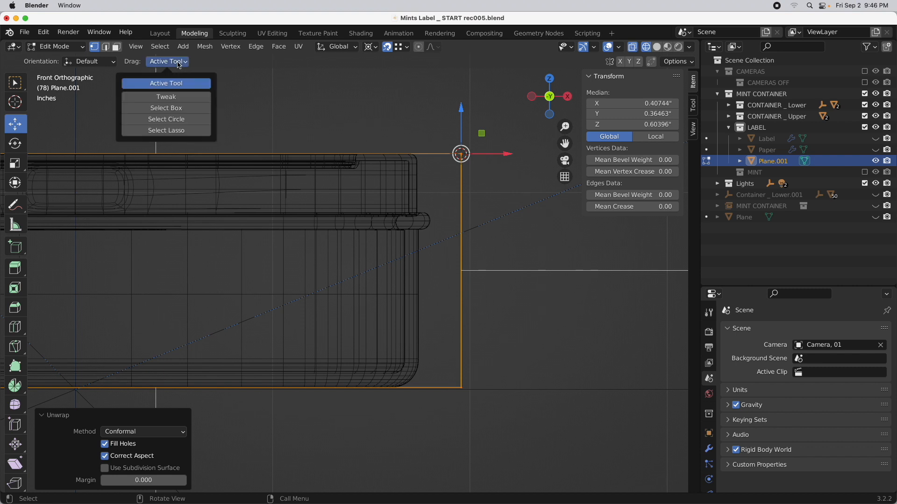
pyautogui.click(186, 112)
# Select the vertices at the label's lower outer fold and set the pivot point to Active Element.
pyautogui.moveTo(481, 356); pyautogui.dragTo(442, 420)
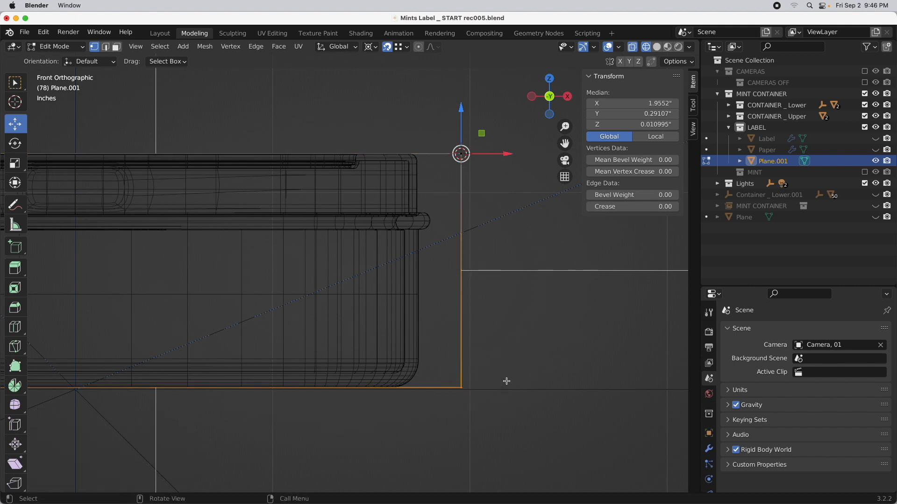
pyautogui.click(486, 373)
pyautogui.moveTo(510, 325); pyautogui.dragTo(438, 423)
pyautogui.press('.')
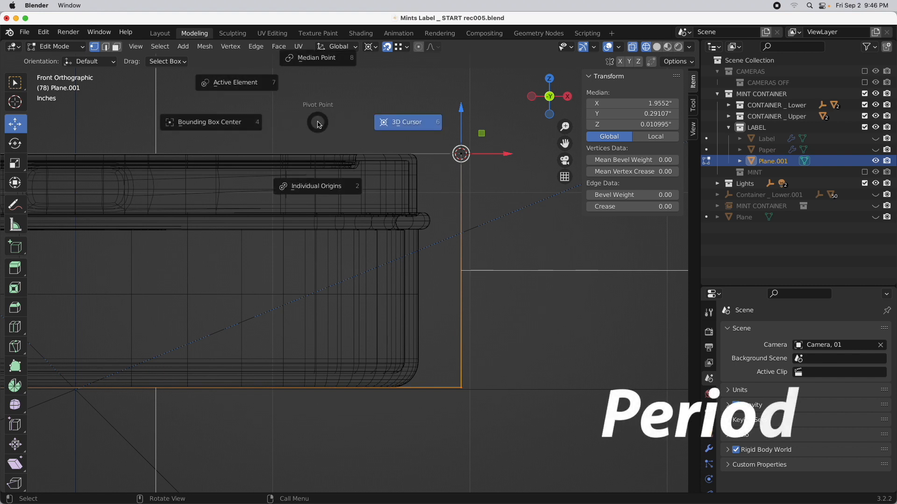
pyautogui.click(253, 84)
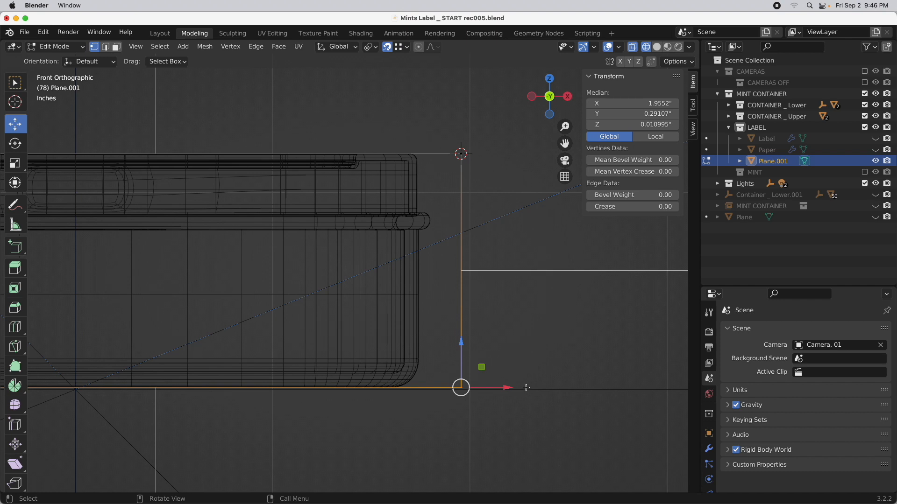
# Select the near long edge of the lower label face in edge mode and set the transform orientation to Normal.
pyautogui.moveTo(513, 433); pyautogui.dragTo(481, 444, button='middle')
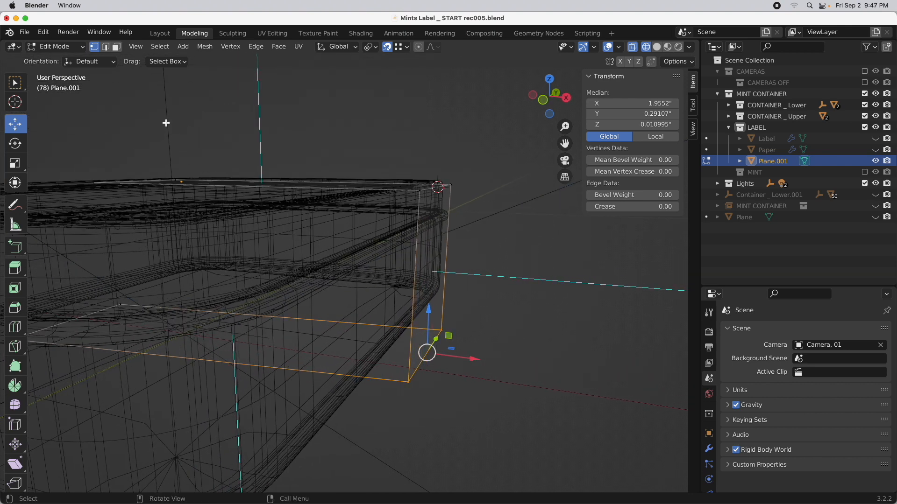
pyautogui.click(106, 47)
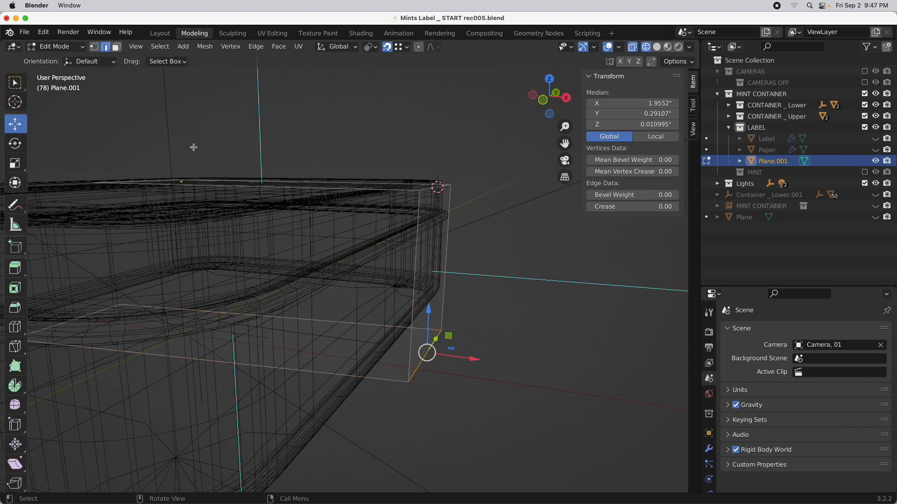
pyautogui.click(399, 381)
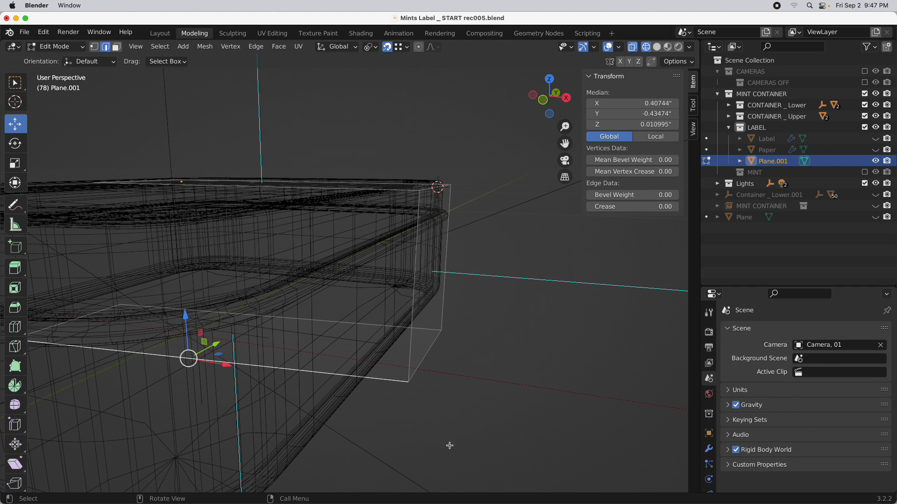
pyautogui.click(338, 47)
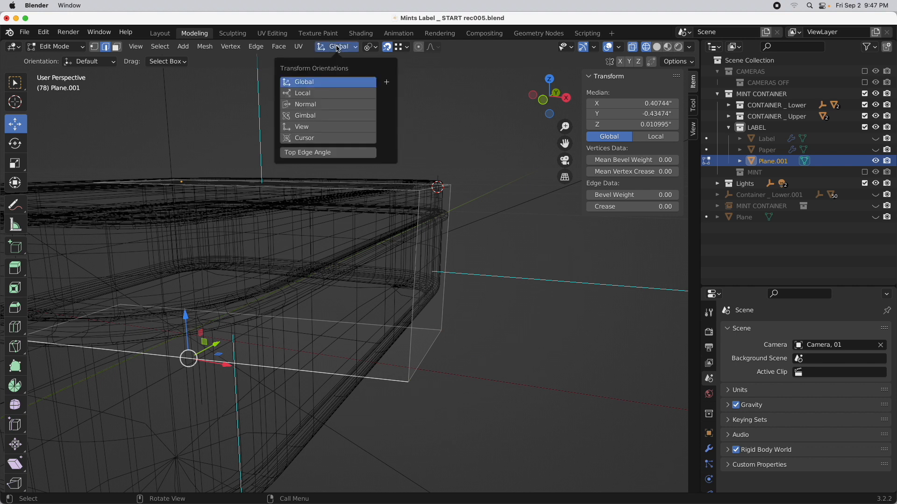
pyautogui.click(321, 106)
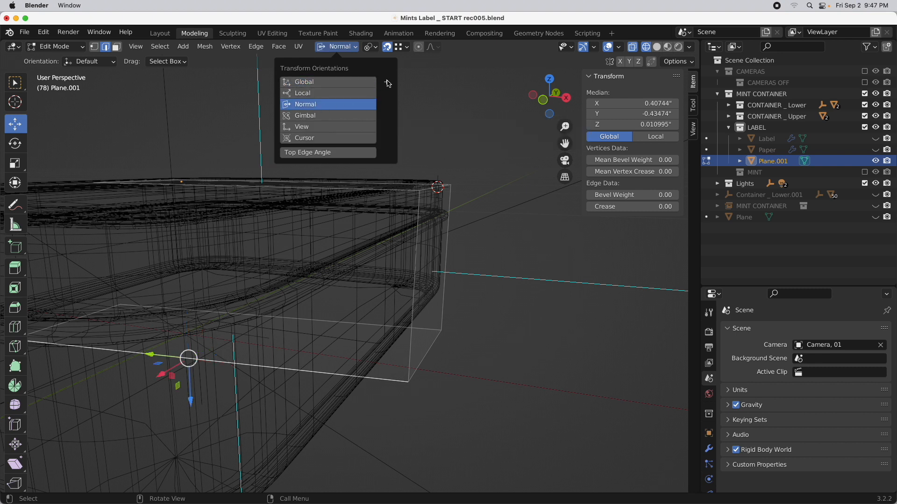
# Create a custom transform orientation from the selected edge and name it Bottom Edge Angle.
pyautogui.click(387, 82)
pyautogui.click(306, 178)
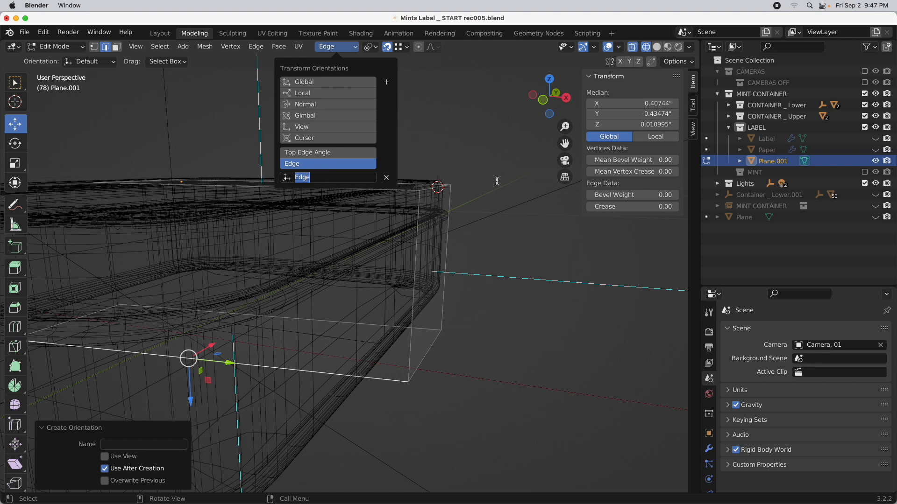
pyautogui.write('Bottom ERdge')
pyautogui.press('BackSpace')
pyautogui.press('BackSpace')
pyautogui.press('BackSpace')
pyautogui.write('dge Angle')
pyautogui.press('Return')
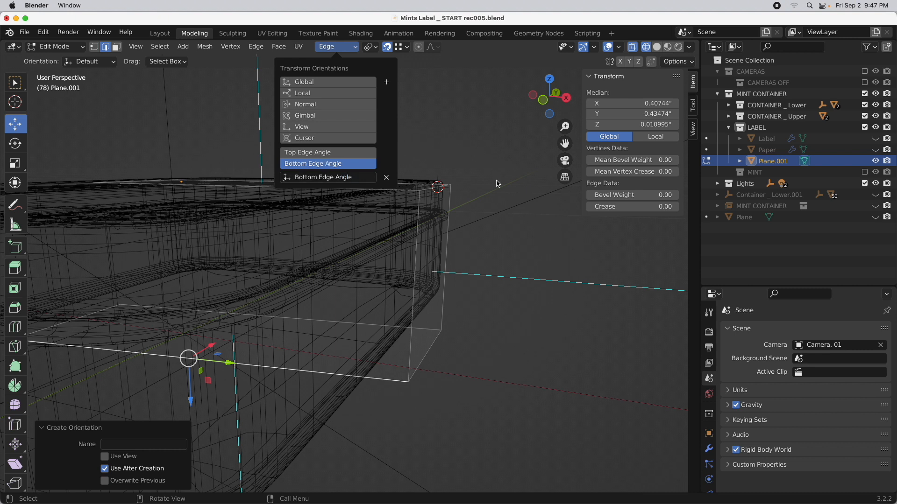
# Reselect the two vertices at the label's lower outer fold, using the Bottom Edge Angle orientation.
pyautogui.click(94, 47)
pyautogui.keyDown('shift'); pyautogui.moveTo(474, 297); pyautogui.dragTo(373, 413); pyautogui.keyUp('shift')
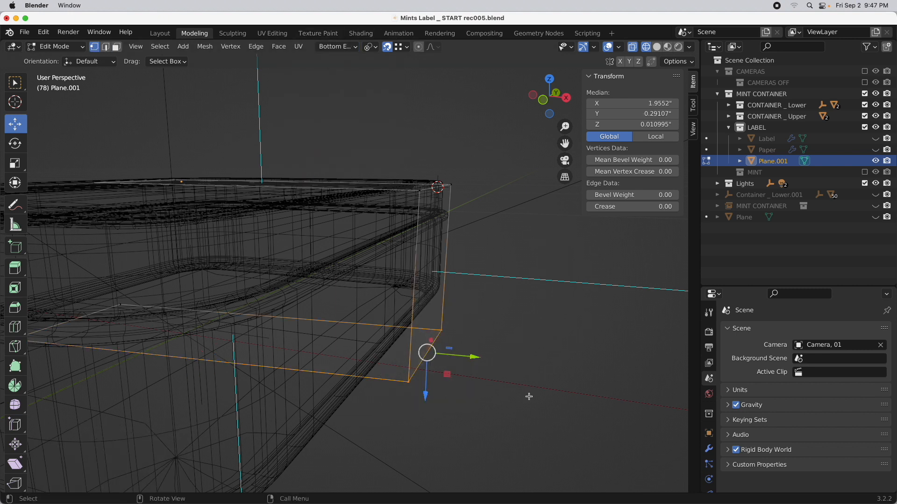
pyautogui.click(342, 46)
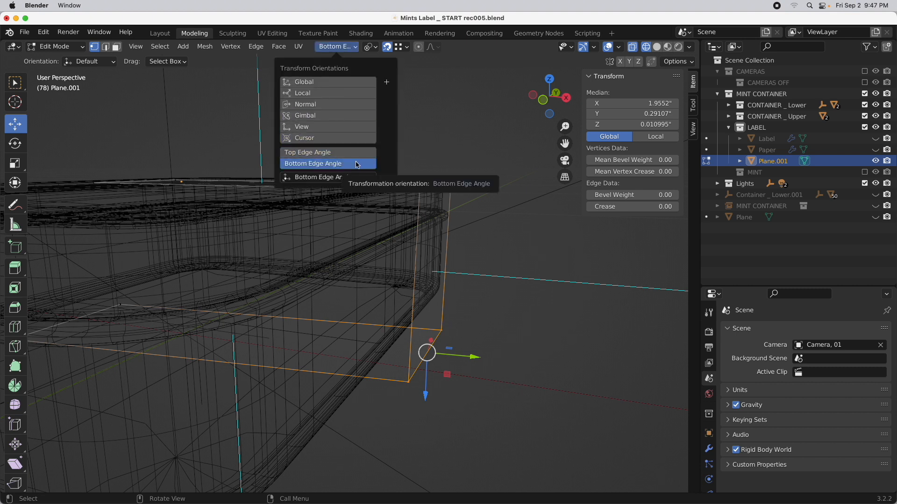
pyautogui.click(357, 164)
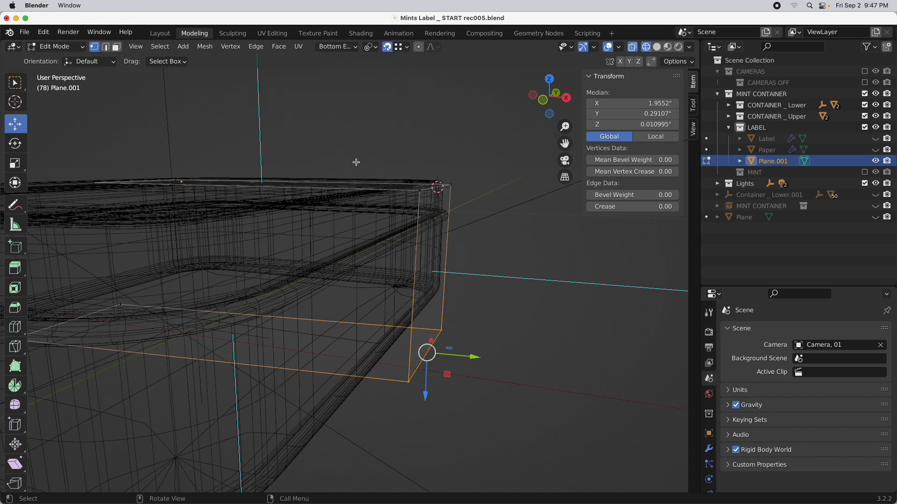
# In front view with snapping off, move the lower fold vertices -0.21" along the orientation's Y axis, toward the container's side.
pyautogui.click(551, 103)
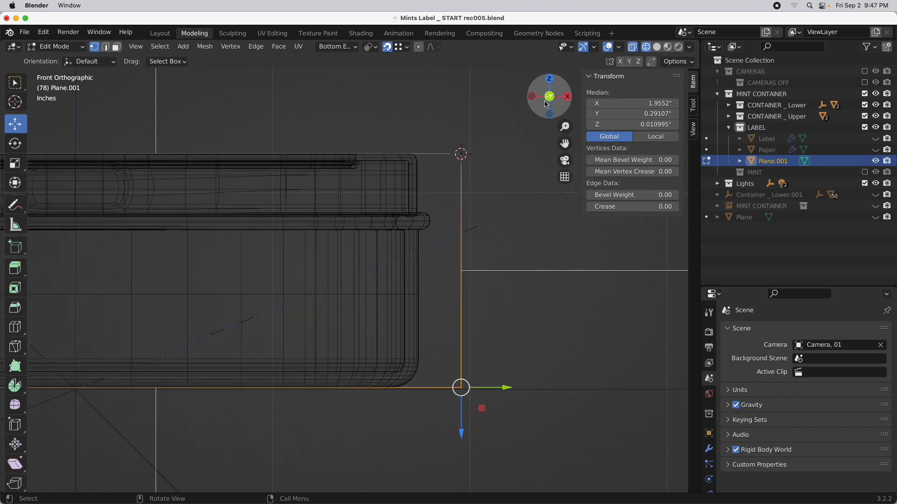
pyautogui.click(387, 46)
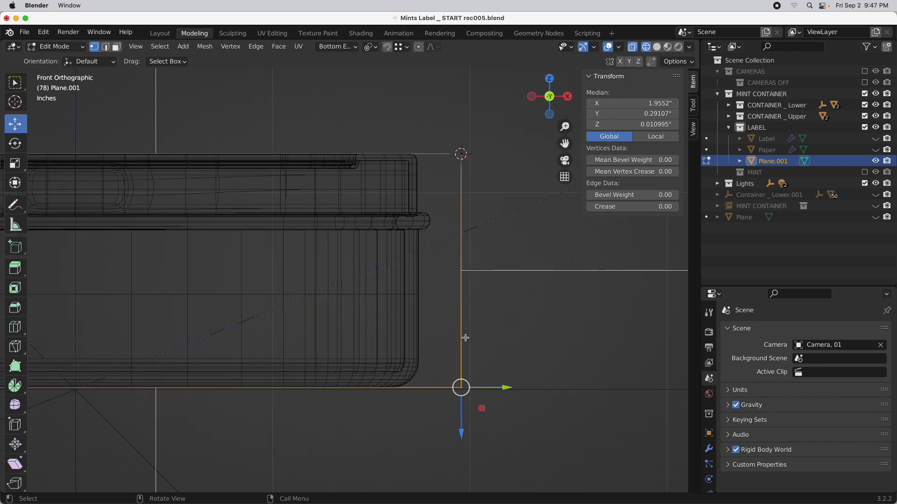
pyautogui.moveTo(507, 388); pyautogui.dragTo(465, 392)
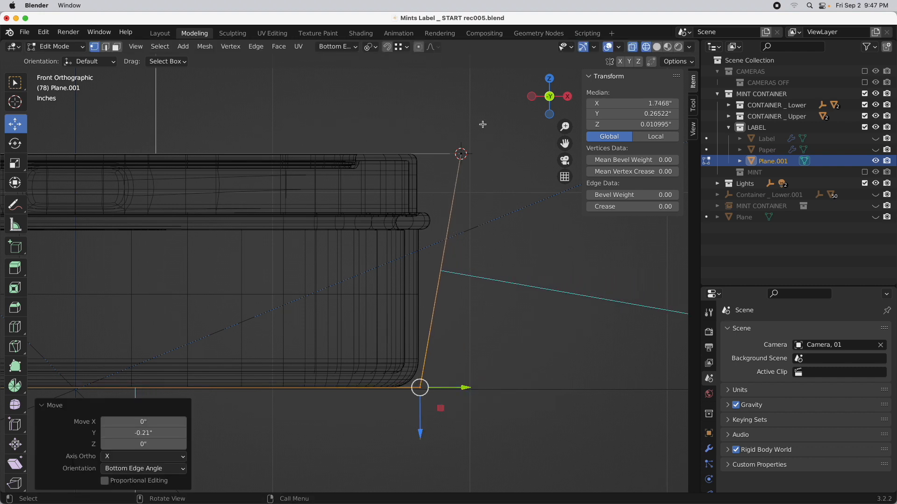
# Select the vertices at the label's upper outer fold and move them 0.21716" along the Y axis of the Top Edge Angle orientation.
pyautogui.moveTo(482, 124); pyautogui.dragTo(432, 205)
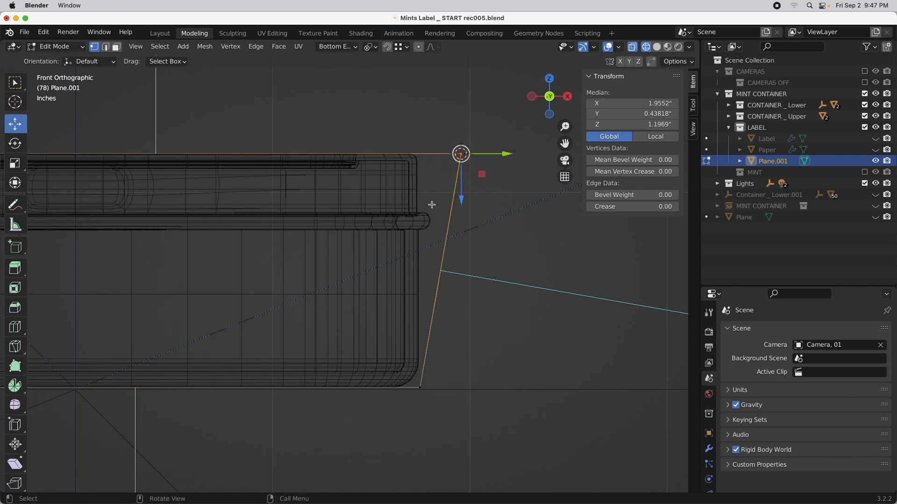
pyautogui.click(336, 47)
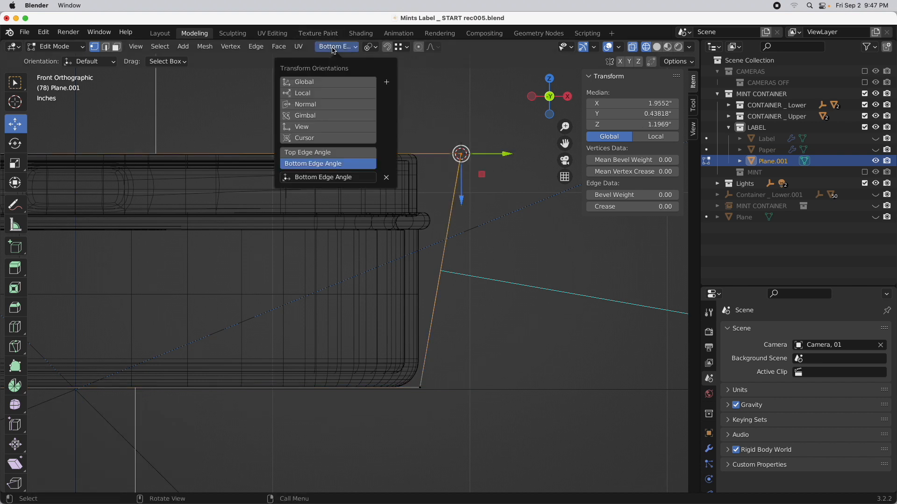
pyautogui.click(331, 154)
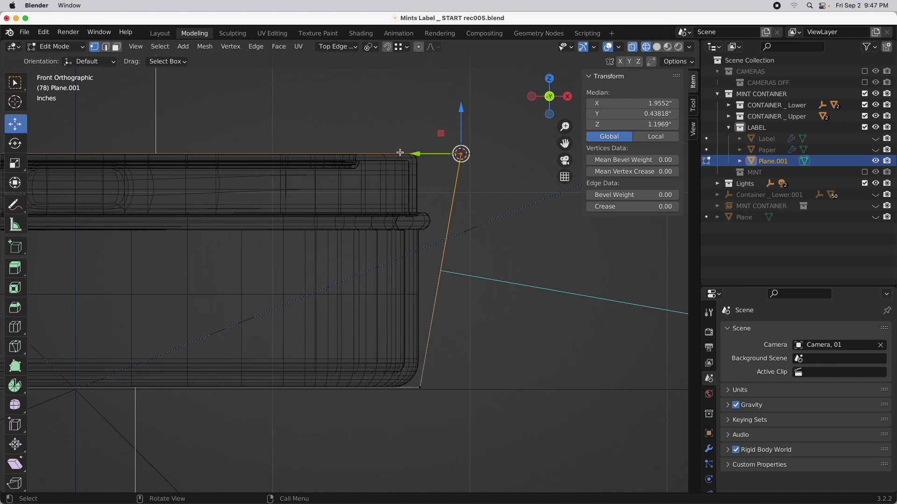
pyautogui.moveTo(417, 154); pyautogui.dragTo(373, 169)
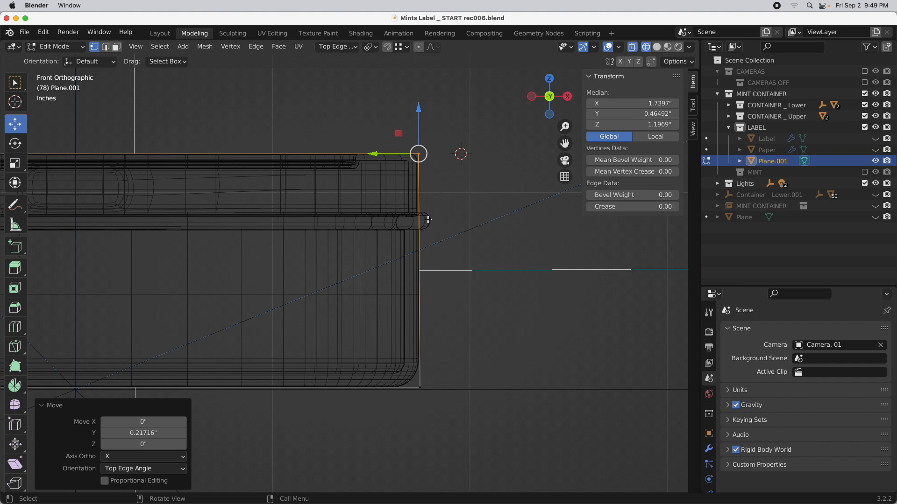
# Switch to face select mode and select the label's vertical side face.
pyautogui.click(117, 46)
pyautogui.scroll(3, 458, 200)
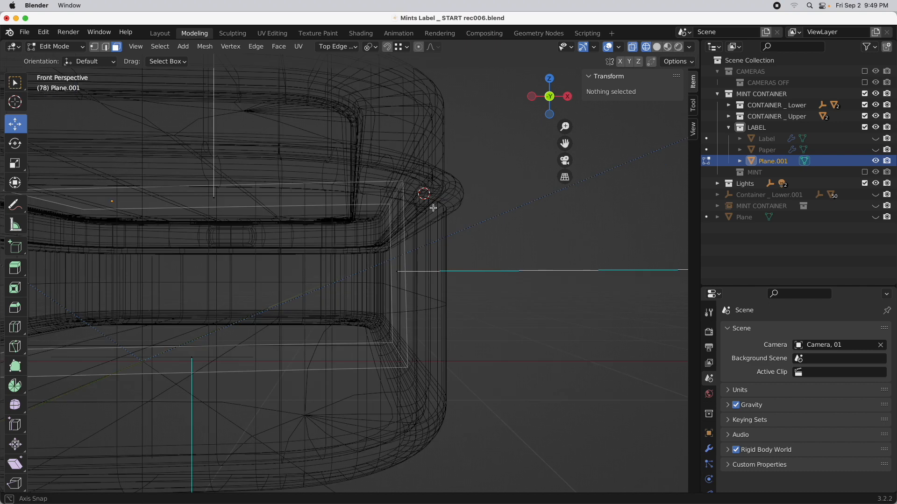
pyautogui.moveTo(445, 256); pyautogui.dragTo(394, 271, button='middle')
pyautogui.click(394, 272)
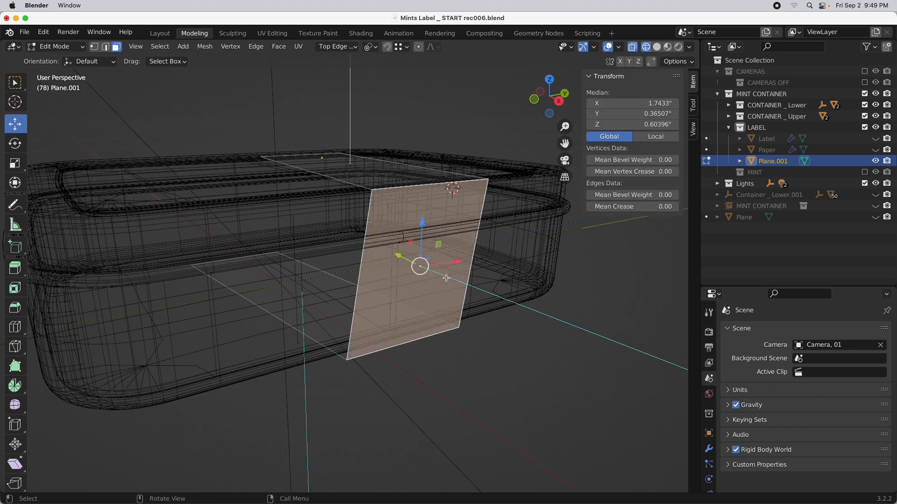
pyautogui.click(534, 100)
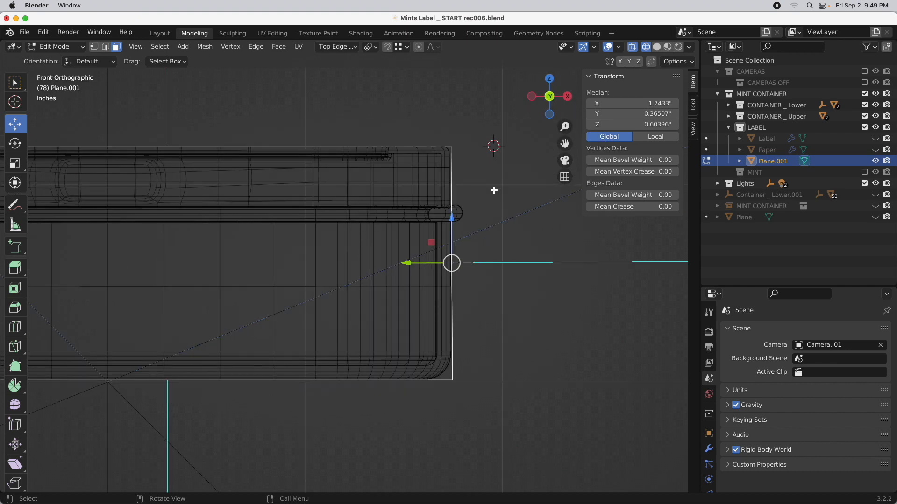
pyautogui.scroll(3, 494, 193)
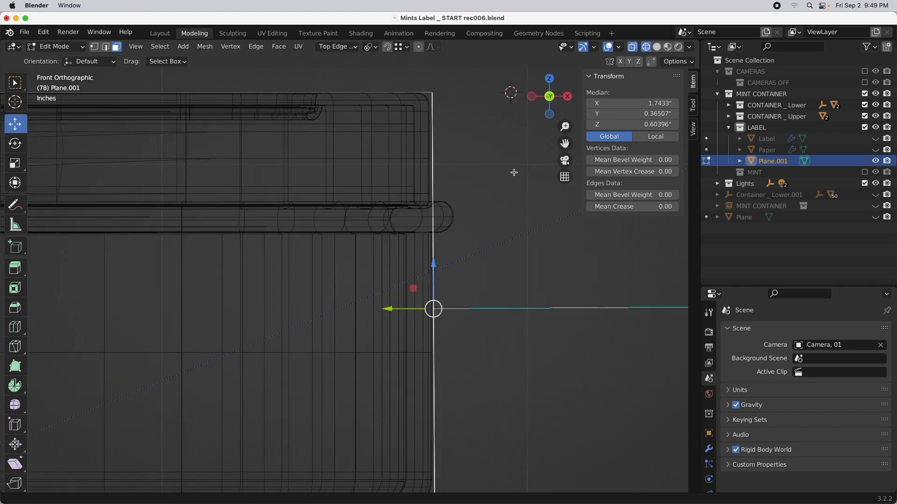
pyautogui.scroll(2, 516, 169)
pyautogui.keyDown('shift'); pyautogui.moveTo(509, 200); pyautogui.dragTo(452, 213, button='middle'); pyautogui.keyUp('shift')
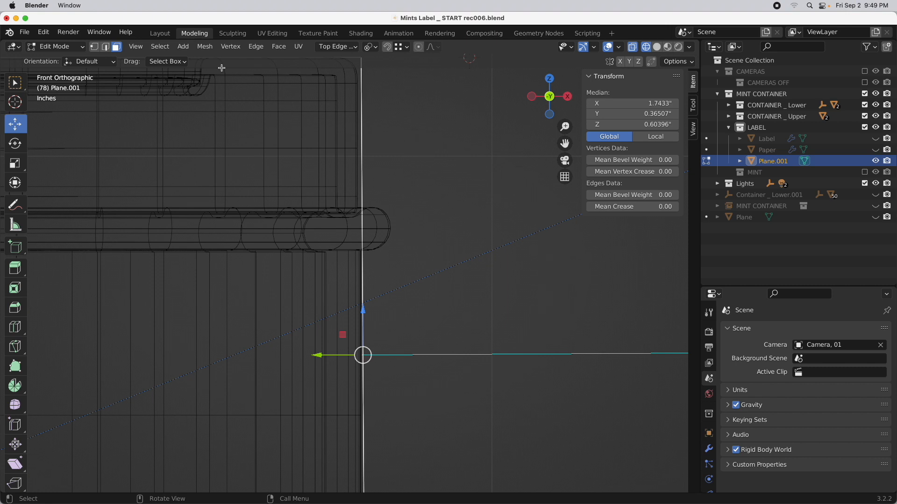
# In front view, knife-cut the label's side face horizontally at the container's rim, locked to the X orientation with cut through on.
pyautogui.press('k')
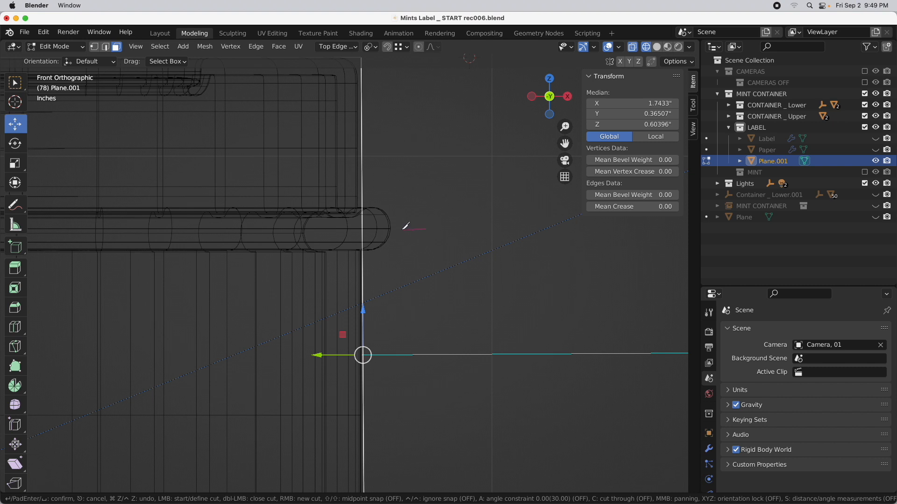
pyautogui.click(362, 229)
pyautogui.press('x')
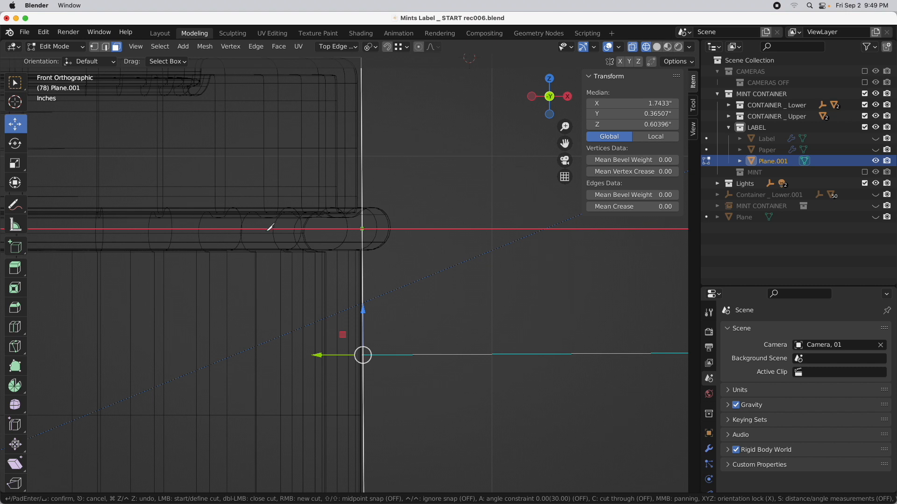
pyautogui.press('c')
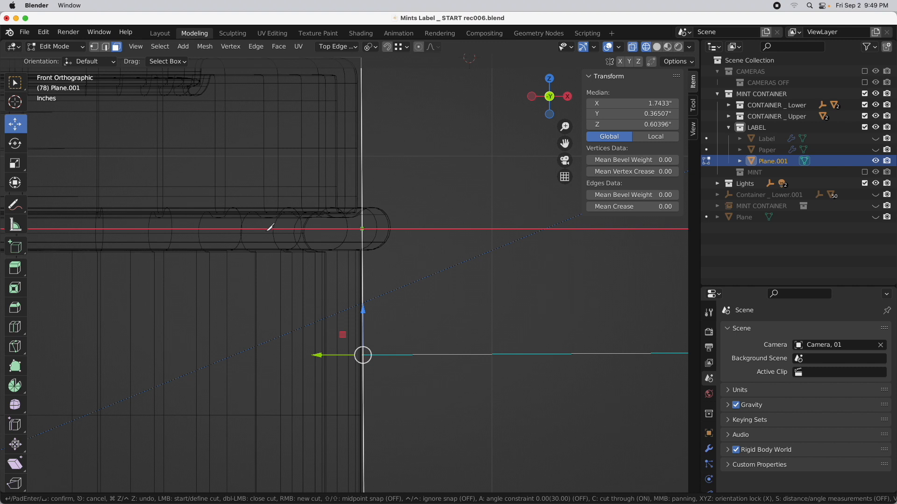
pyautogui.click(266, 231)
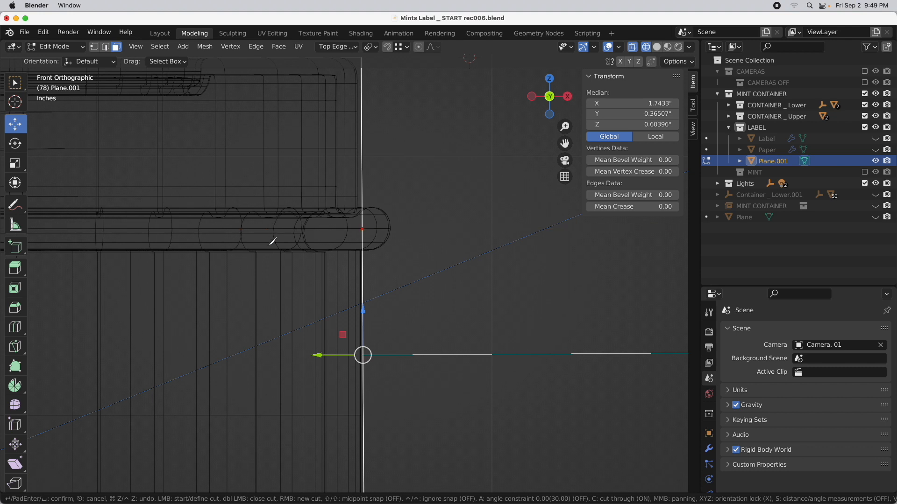
pyautogui.press('Return')
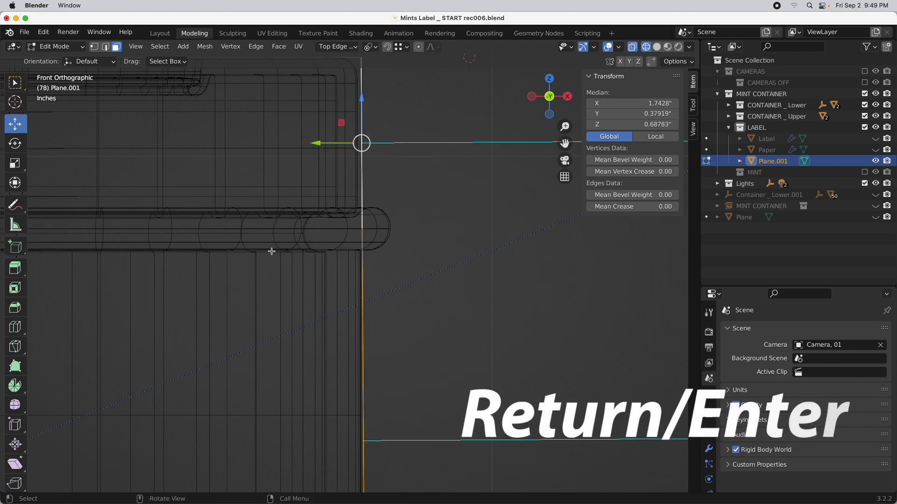
pyautogui.moveTo(474, 206); pyautogui.dragTo(399, 272, button='middle')
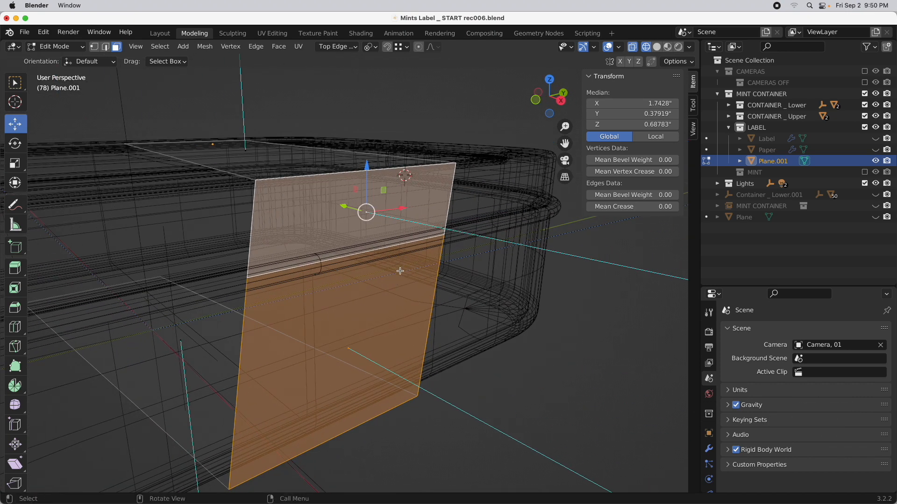
# In vertex mode, select the new cut's vertices in front view and move them 0.05671" along global X to the rim's outer edge.
pyautogui.click(537, 99)
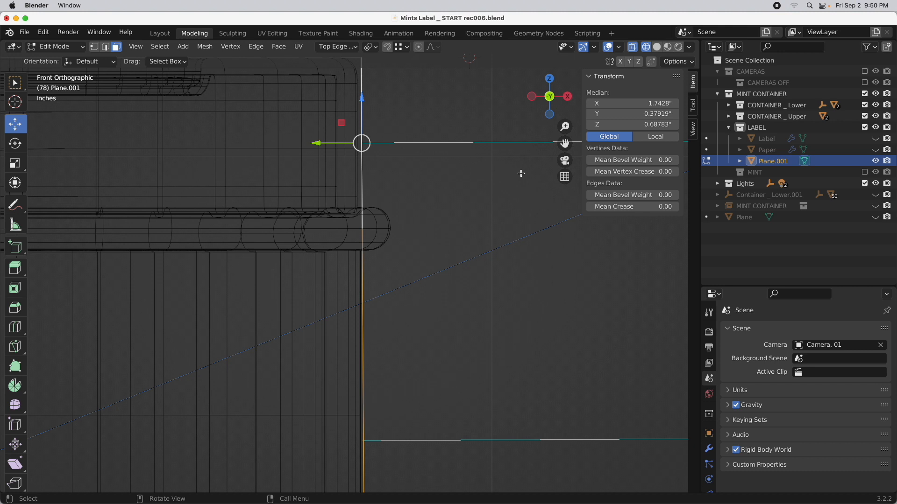
pyautogui.click(95, 47)
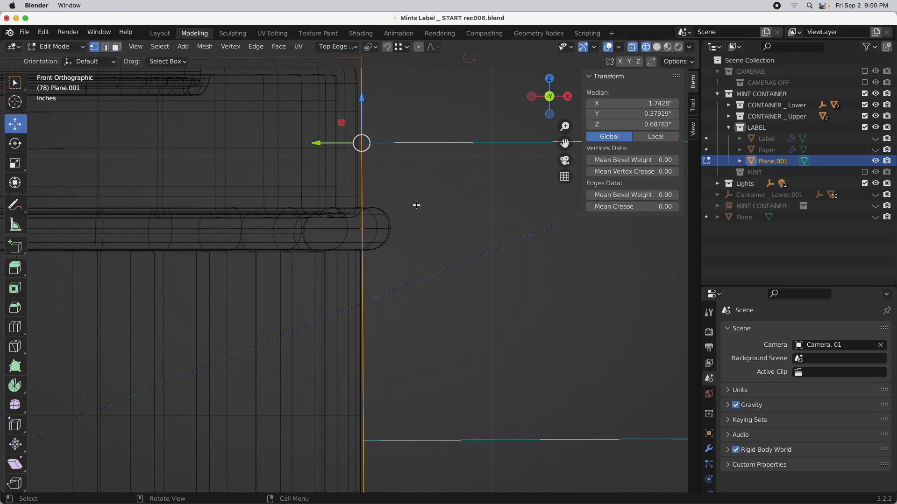
pyautogui.moveTo(428, 197); pyautogui.dragTo(340, 272)
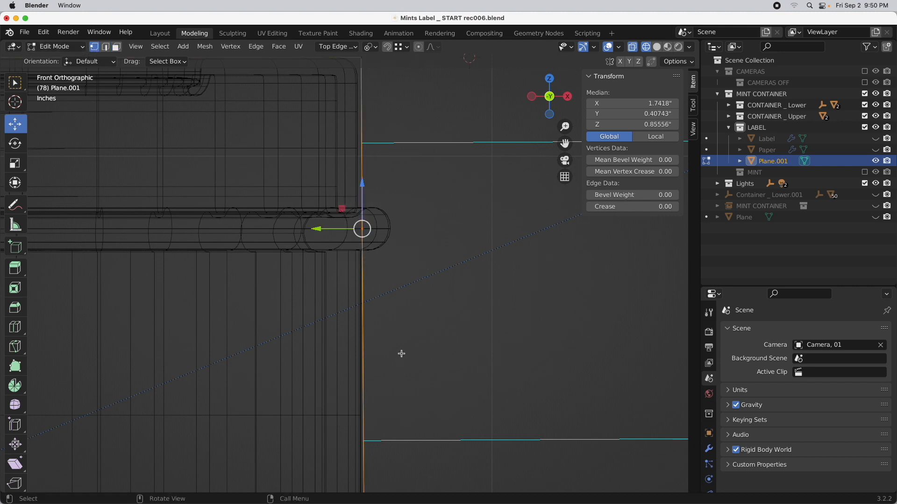
pyautogui.click(337, 46)
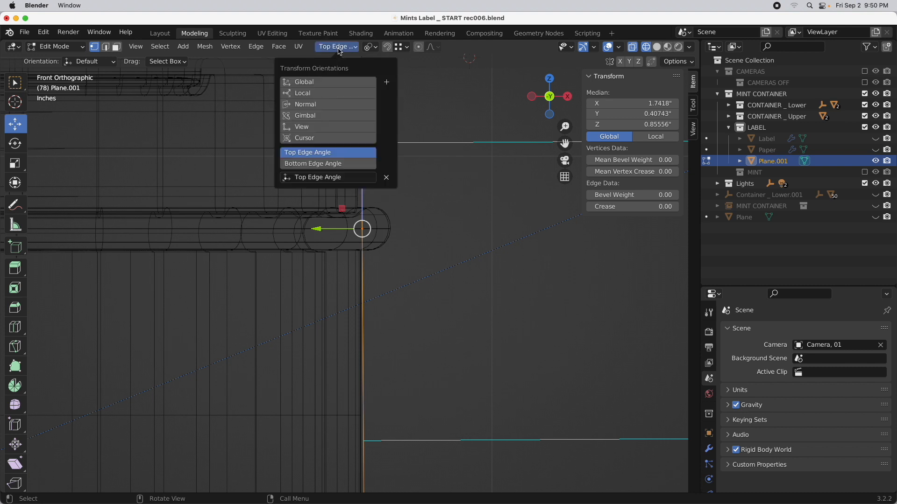
pyautogui.click(339, 83)
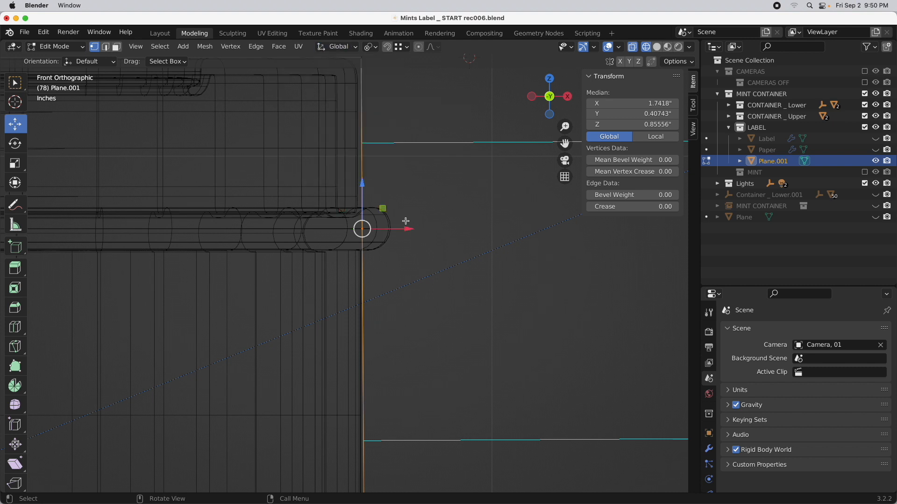
pyautogui.moveTo(407, 229); pyautogui.dragTo(437, 233)
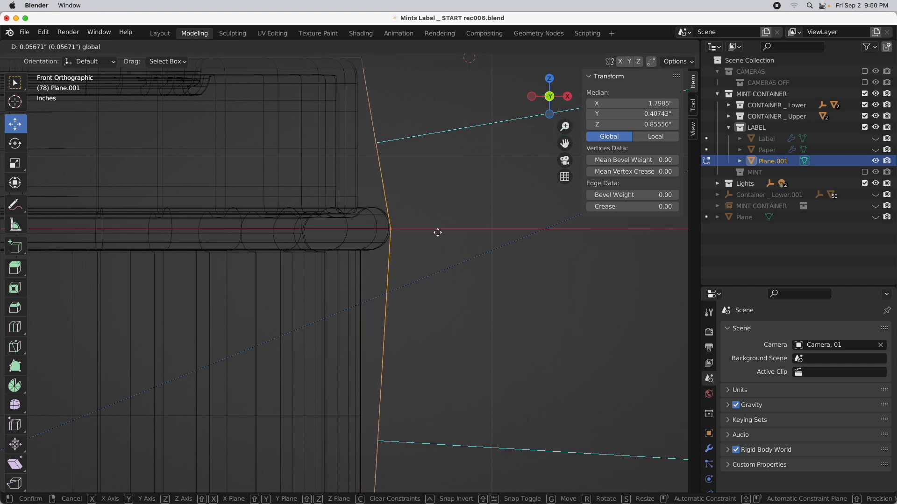
pyautogui.moveTo(438, 233); pyautogui.dragTo(437, 233)
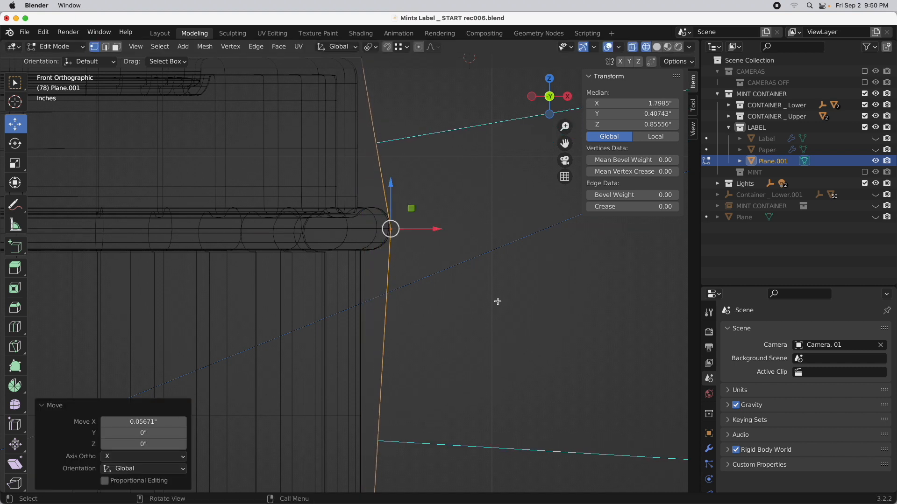
# Turn off X-ray and add two loop cuts across the label's top face near the outer fold, with factors -0.802 and -0.890.
pyautogui.click(566, 99)
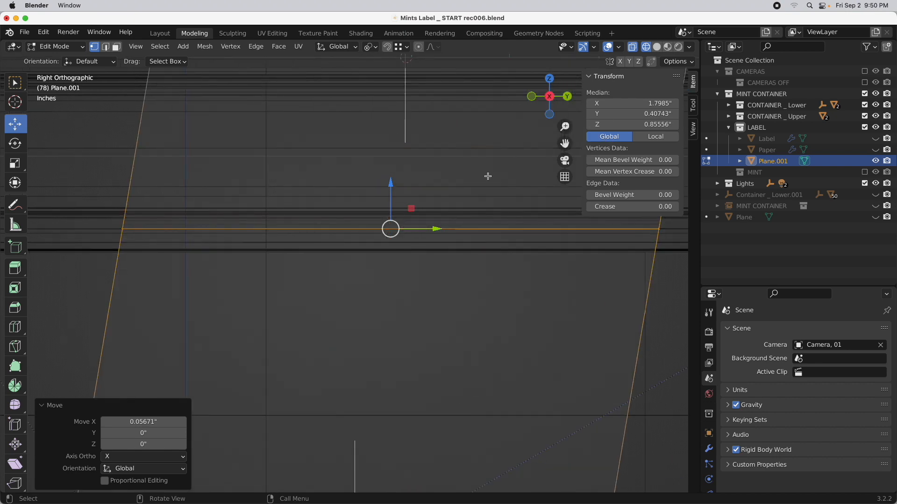
pyautogui.scroll(-3, 389, 256)
pyautogui.keyDown('shift'); pyautogui.moveTo(387, 264); pyautogui.dragTo(349, 264, button='middle'); pyautogui.keyUp('shift')
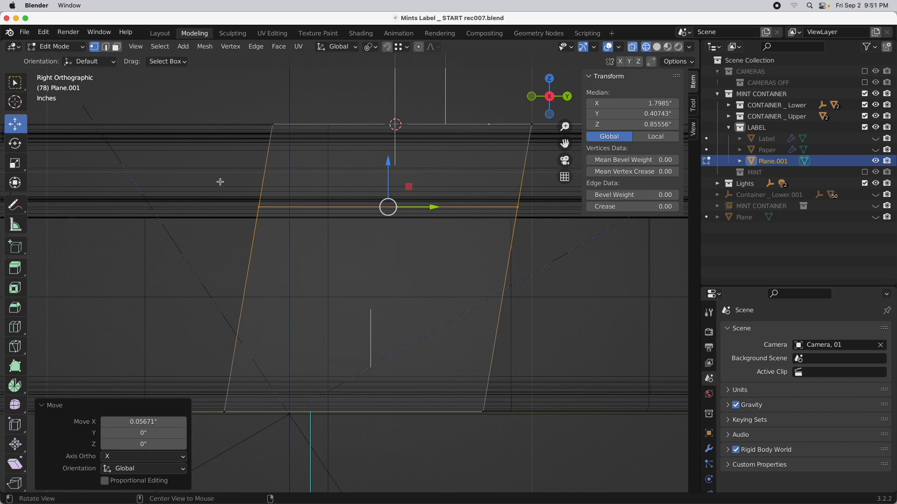
pyautogui.moveTo(206, 173); pyautogui.dragTo(384, 196, button='middle')
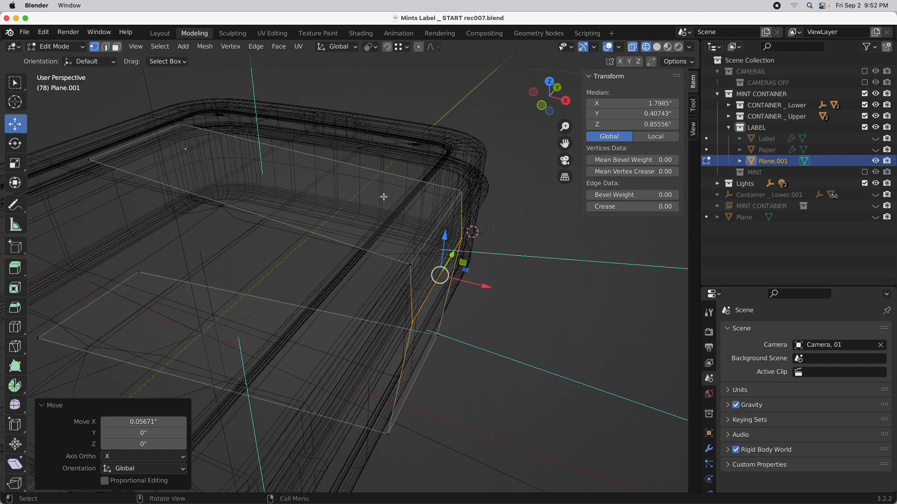
pyautogui.click(632, 47)
pyautogui.moveTo(488, 236); pyautogui.dragTo(520, 213, button='middle')
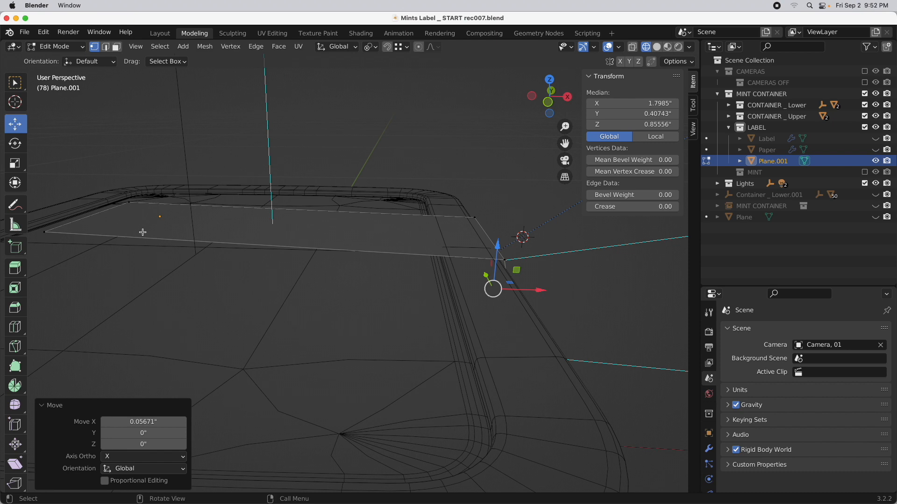
pyautogui.moveTo(369, 243); pyautogui.dragTo(377, 258, button='middle')
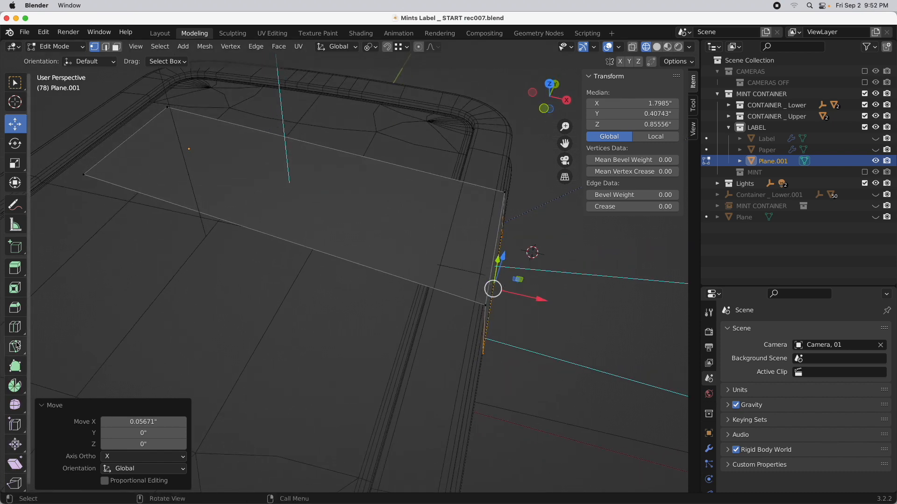
pyautogui.click(15, 328)
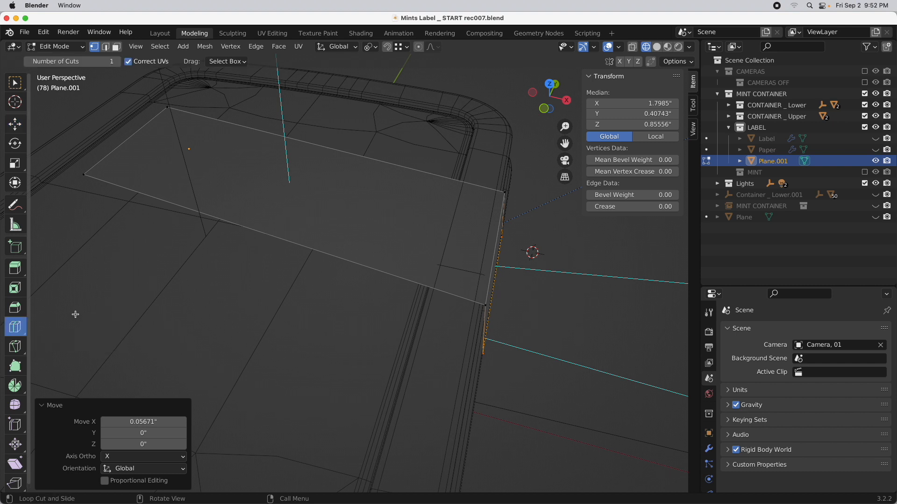
pyautogui.moveTo(265, 222); pyautogui.dragTo(426, 264)
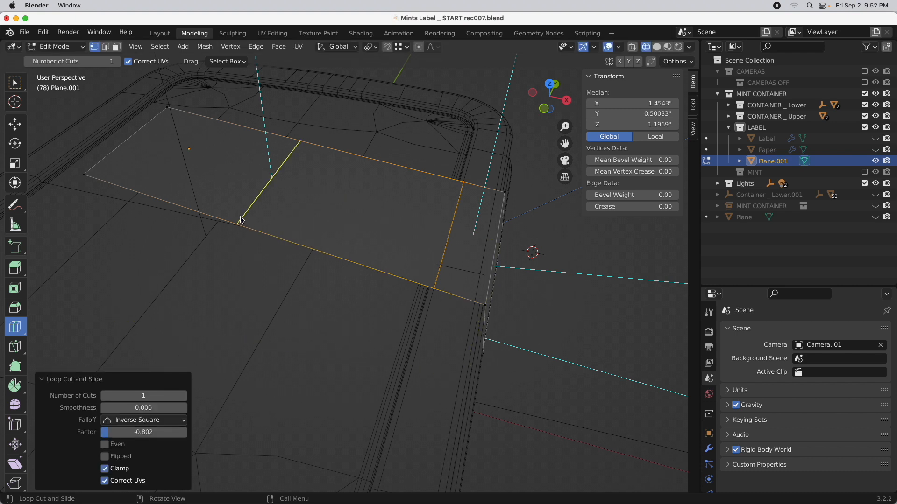
pyautogui.moveTo(241, 220); pyautogui.dragTo(399, 260)
pyautogui.moveTo(450, 344); pyautogui.dragTo(411, 324, button='middle')
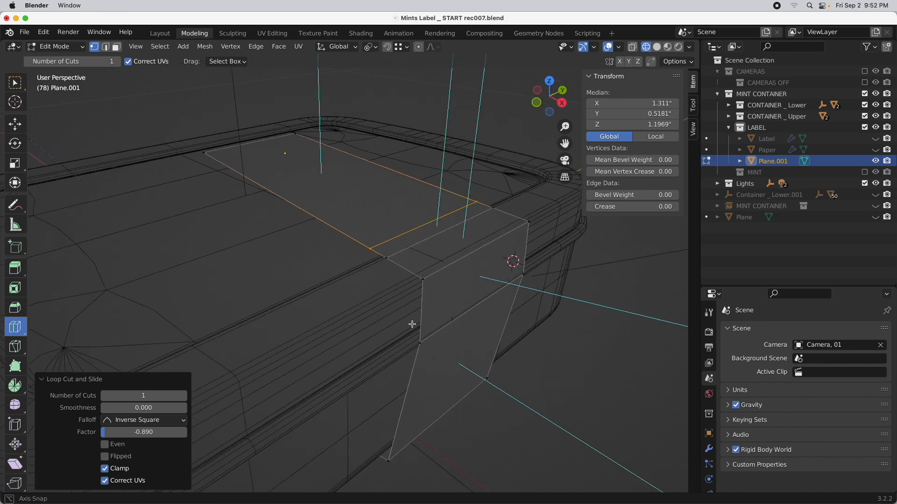
# Switch to face select mode with the Move tool active and select the label's large top face.
pyautogui.click(116, 48)
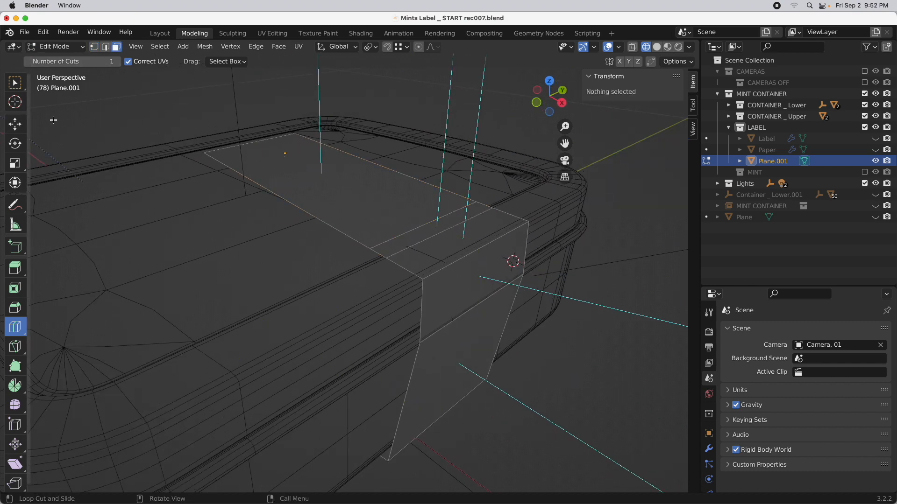
pyautogui.click(14, 130)
pyautogui.click(299, 177)
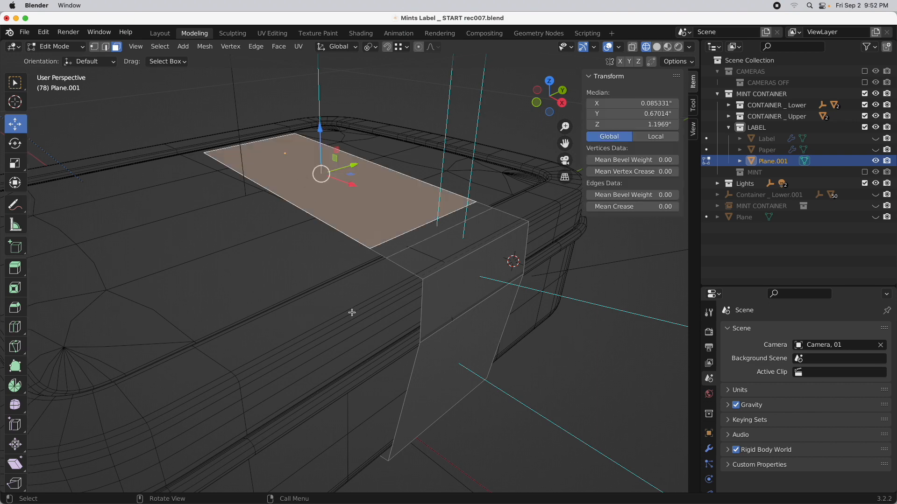
pyautogui.moveTo(351, 313)
pyautogui.mouseDown(button='middle')
pyautogui.moveTo(318, 310)
pyautogui.moveTo(338, 308)
pyautogui.mouseUp(button='middle')
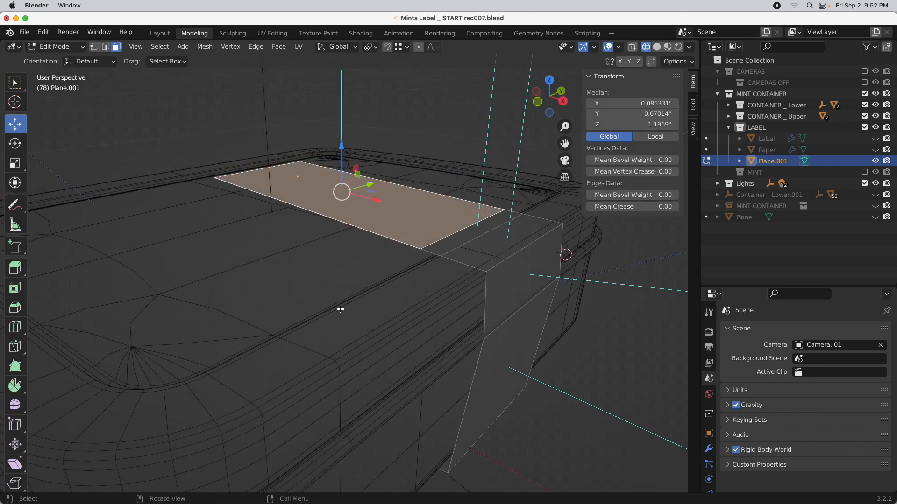
# Place the 3D cursor on the container's lid beside the label's large top face.
pyautogui.click(13, 104)
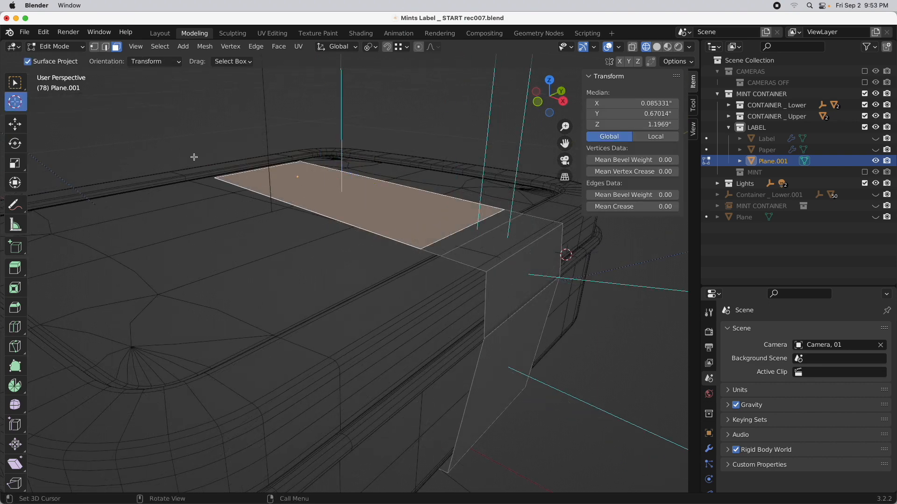
pyautogui.click(275, 236)
pyautogui.moveTo(329, 296)
pyautogui.mouseDown(button='middle')
pyautogui.moveTo(318, 298)
pyautogui.moveTo(346, 278)
pyautogui.moveTo(327, 286)
pyautogui.moveTo(328, 295)
pyautogui.mouseUp(button='middle')
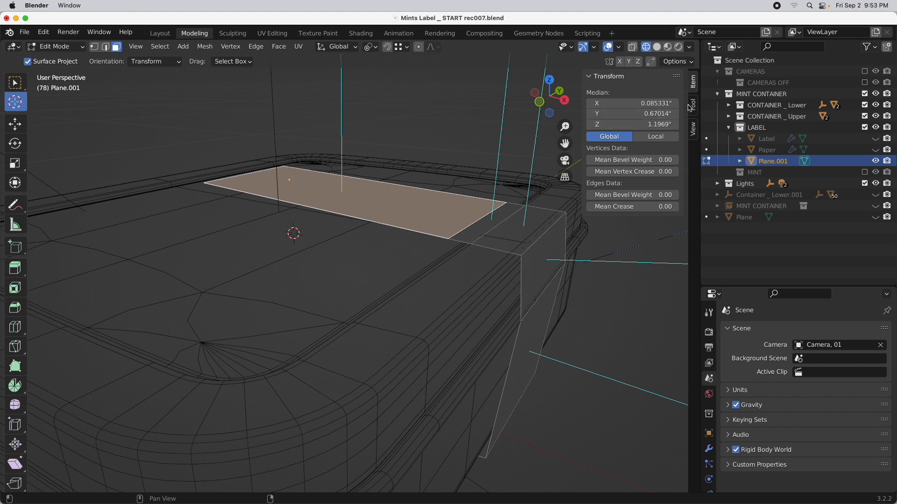
# Lower the label's large top face to the lid surface by copying the 3D cursor's Z location, 1.15743 in, into the face's median Z.
pyautogui.click(692, 131)
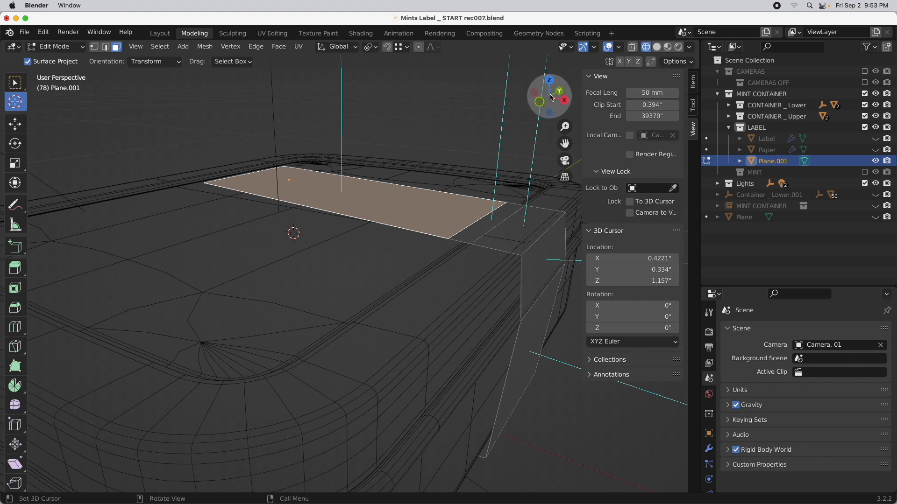
pyautogui.click(649, 281)
pyautogui.press('super+c')
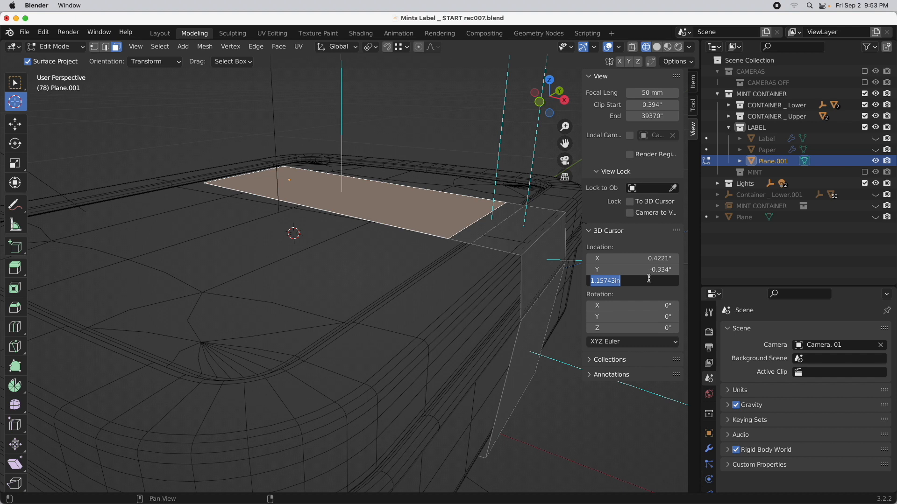
pyautogui.click(693, 84)
pyautogui.click(693, 83)
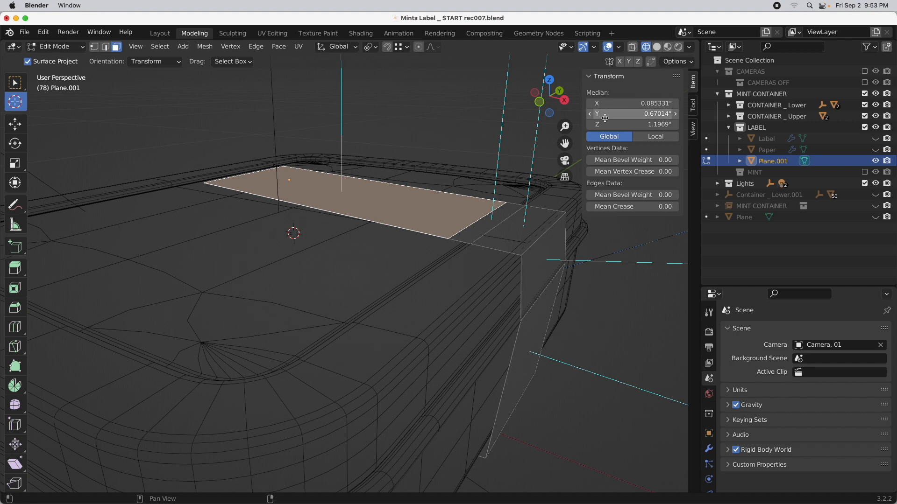
pyautogui.click(648, 124)
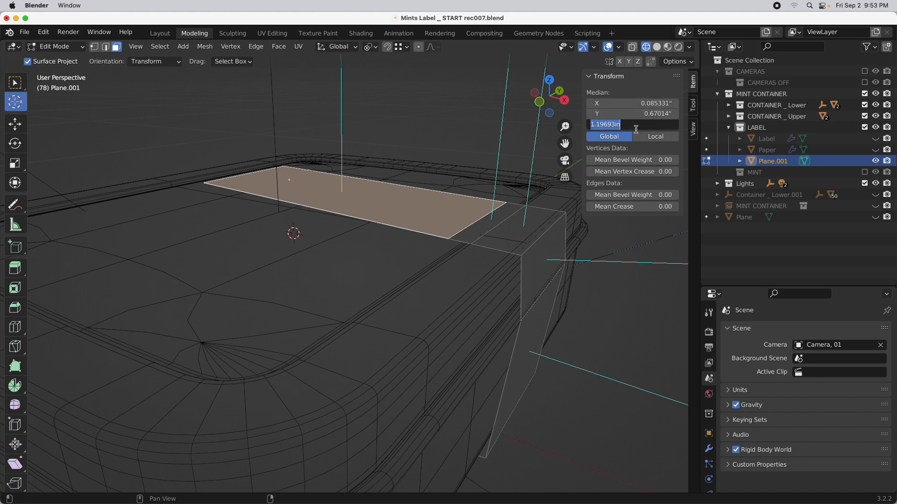
pyautogui.press('super+v')
pyautogui.press('Return')
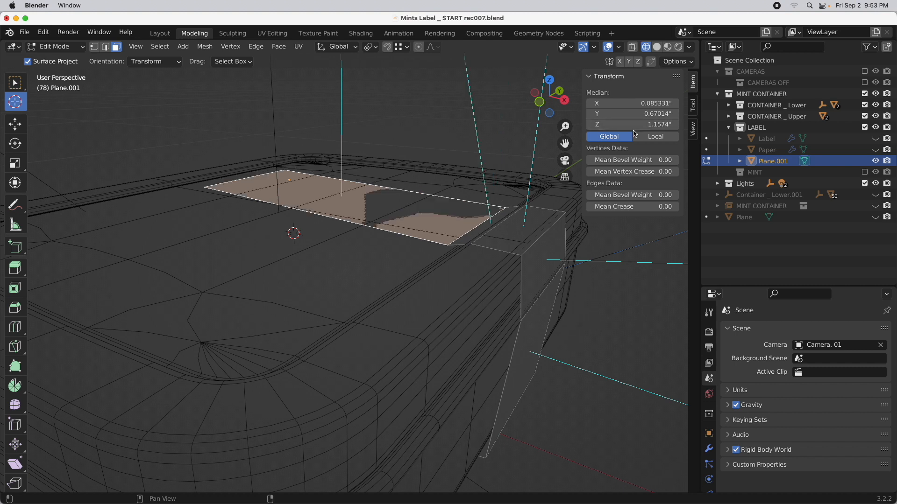
# In edge mode, move the inner edge of the label's raised rim strip 0.023734" along Y in the Top Edge Angle orientation.
pyautogui.moveTo(532, 286)
pyautogui.keyDown('alt'); pyautogui.mouseDown()
pyautogui.moveTo(553, 284)
pyautogui.moveTo(542, 294)
pyautogui.mouseUp(); pyautogui.keyUp('alt')
pyautogui.moveTo(494, 235); pyautogui.dragTo(517, 215, button='middle')
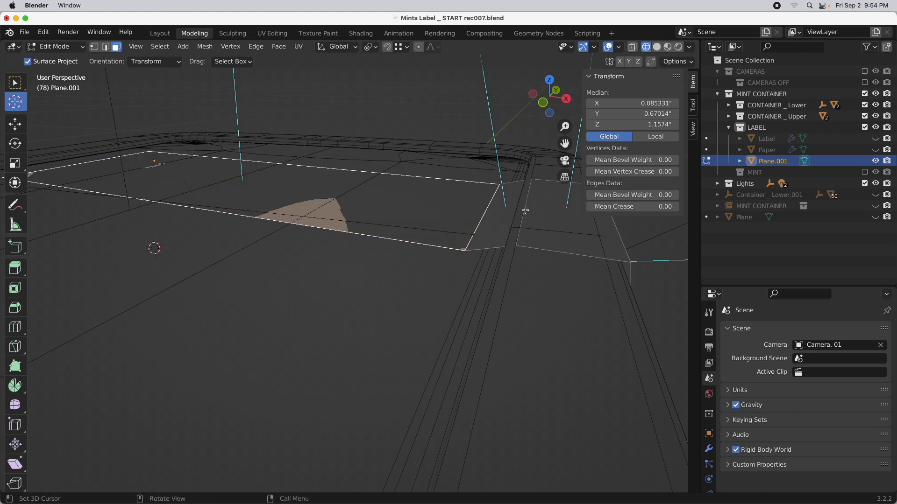
pyautogui.press('2')
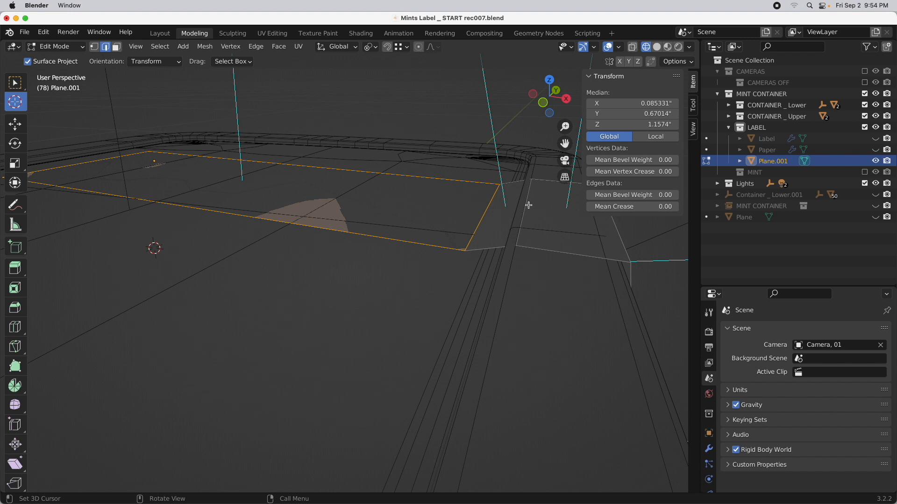
pyautogui.click(528, 205)
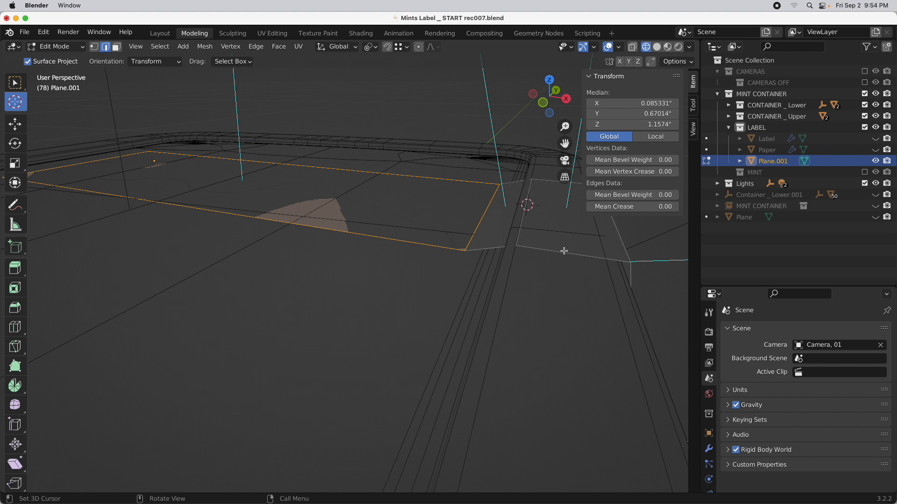
pyautogui.click(15, 124)
pyautogui.click(529, 192)
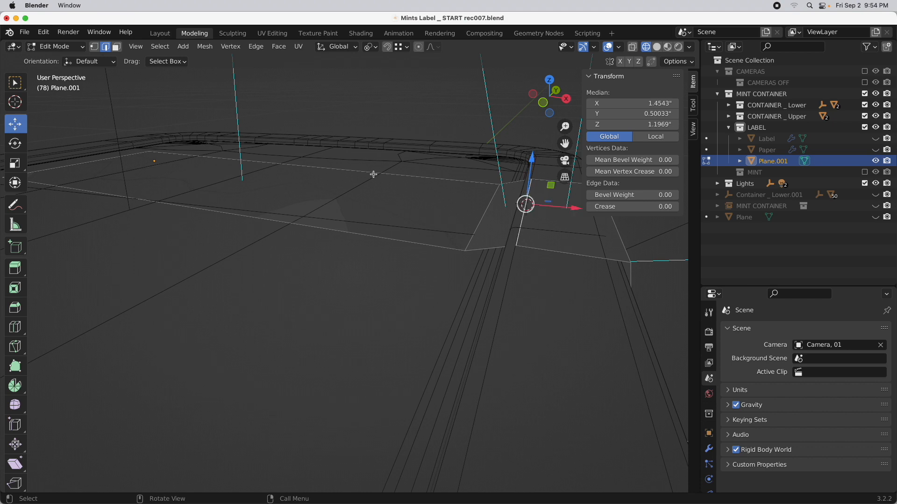
pyautogui.press('KP_Decimal')
pyautogui.keyDown('alt'); pyautogui.moveTo(310, 340); pyautogui.dragTo(374, 279); pyautogui.keyUp('alt')
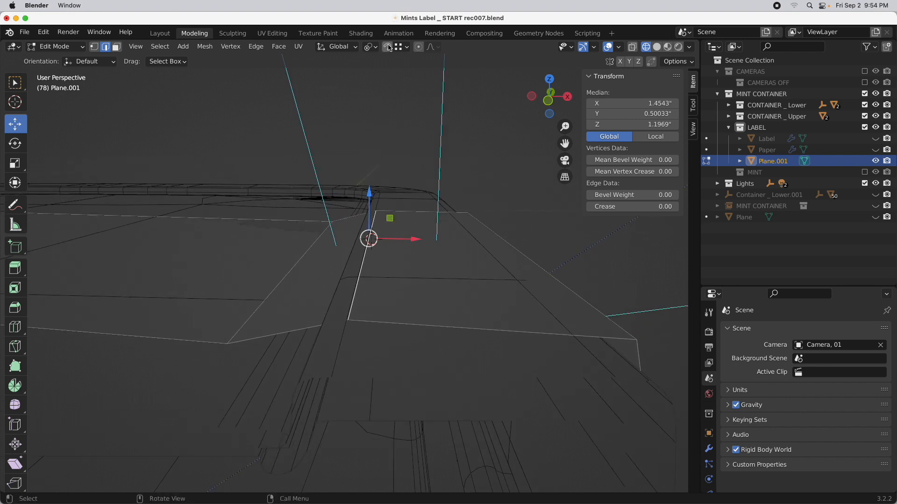
pyautogui.click(345, 47)
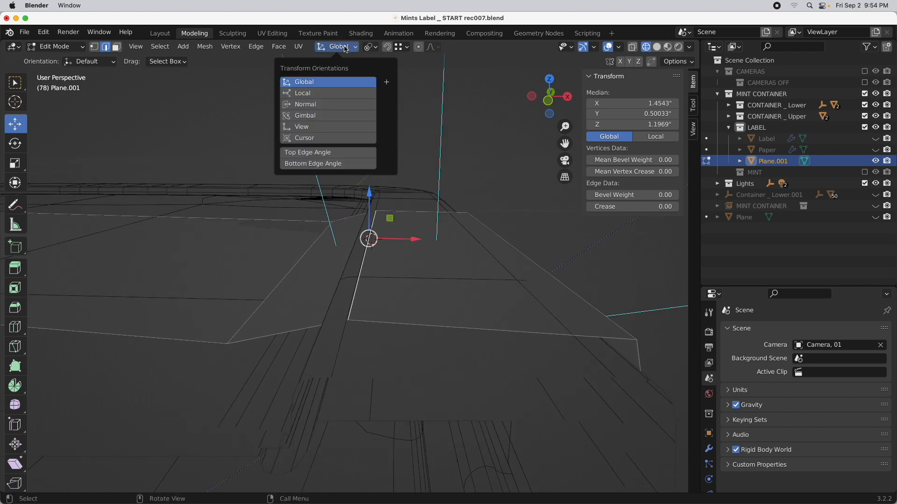
pyautogui.click(337, 153)
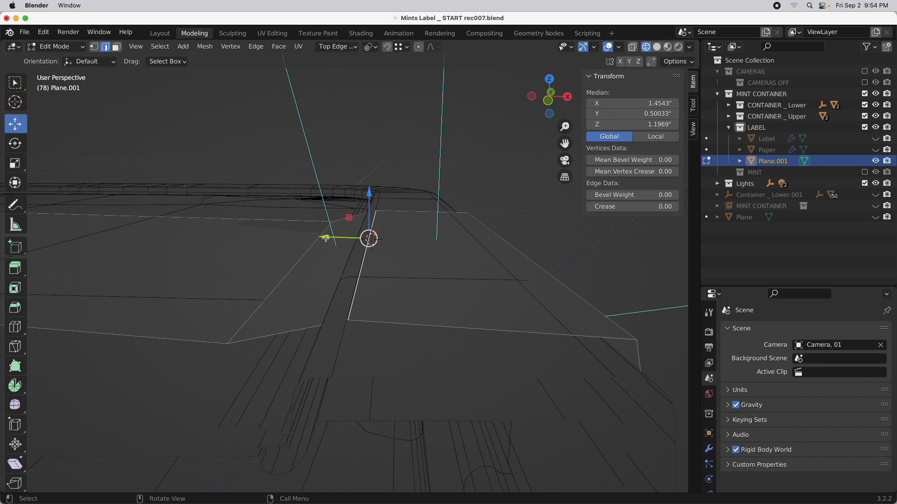
pyautogui.moveTo(326, 237); pyautogui.dragTo(314, 236)
# Bevel the fold edge across the label's side at the container's rim, using 2 segments and a shape of 1.
pyautogui.moveTo(330, 234); pyautogui.dragTo(283, 311, button='middle')
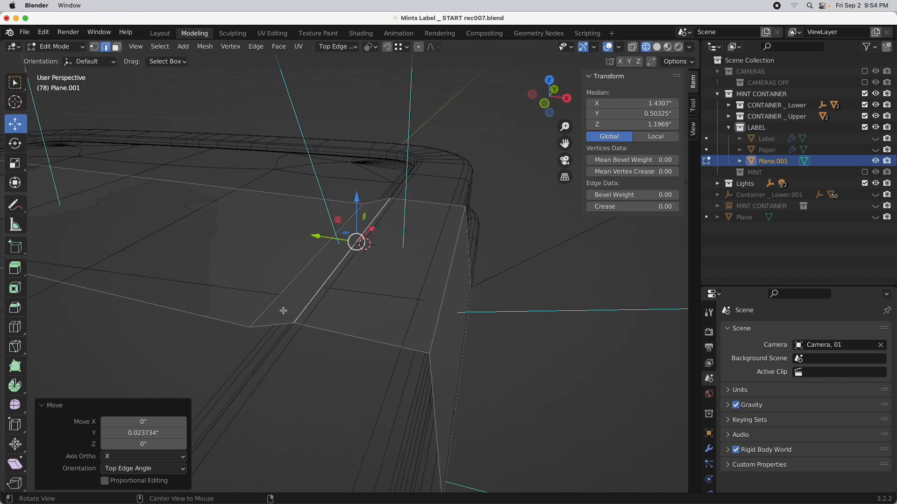
pyautogui.moveTo(361, 334); pyautogui.dragTo(446, 342, button='middle')
pyautogui.click(393, 293)
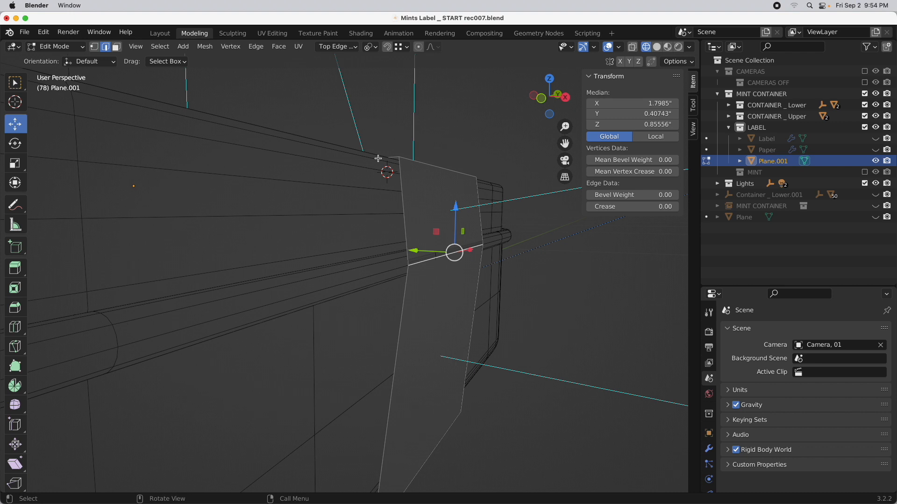
pyautogui.click(13, 312)
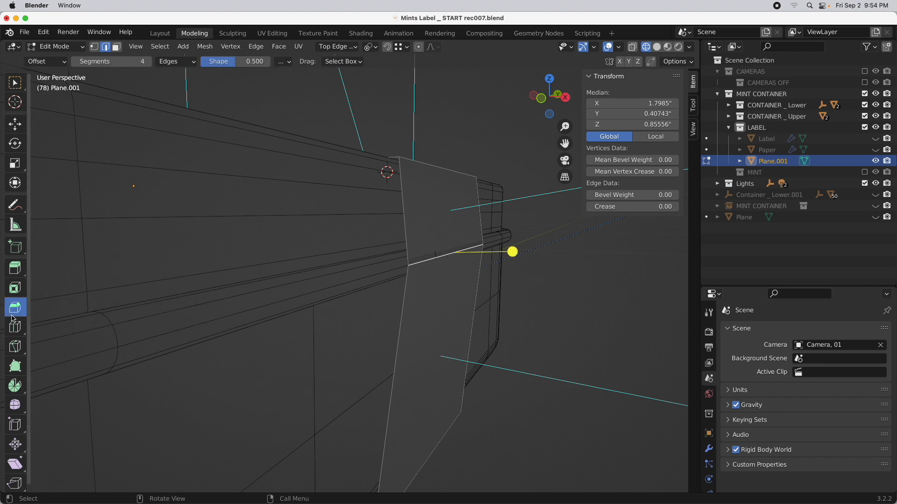
pyautogui.click(123, 63)
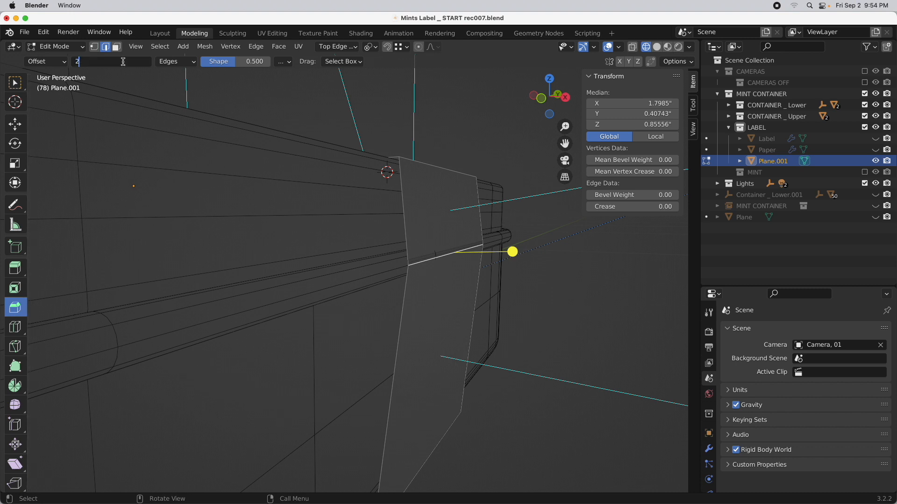
pyautogui.press('Return')
pyautogui.click(245, 62)
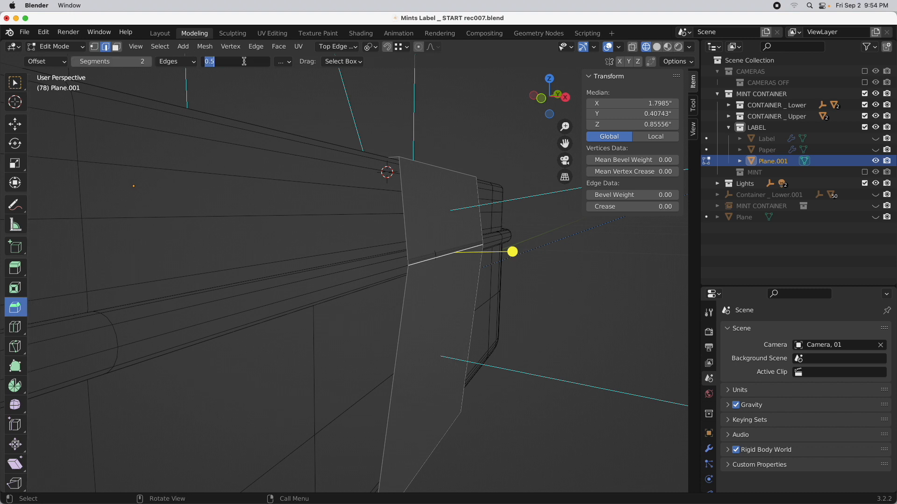
pyautogui.write('1')
pyautogui.press('Return')
pyautogui.moveTo(512, 252)
pyautogui.mouseDown()
pyautogui.moveTo(563, 252)
pyautogui.moveTo(527, 258)
pyautogui.mouseUp()
# Bevel the fold edge where the label's top meets its side to a width of about 0.0627", with 2 segments and shape 1.
pyautogui.moveTo(511, 252); pyautogui.dragTo(528, 286, button='middle')
pyautogui.click(442, 191)
pyautogui.moveTo(454, 236); pyautogui.dragTo(455, 217, button='middle')
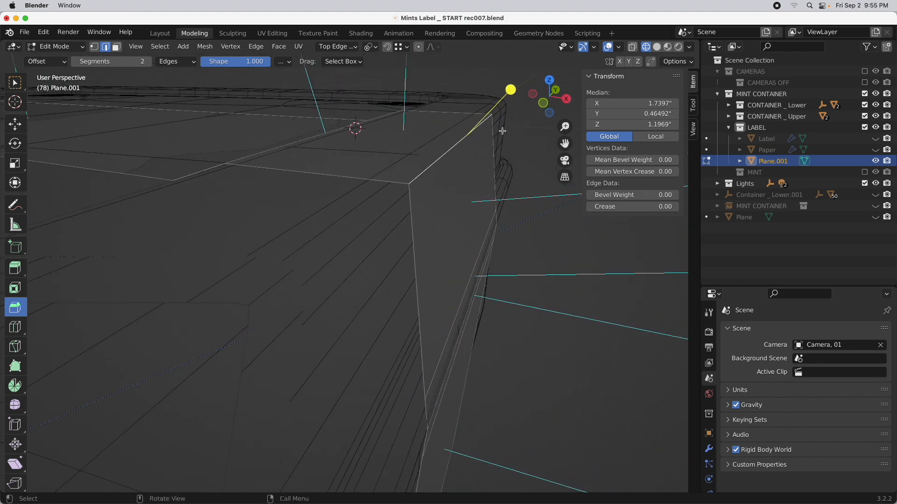
pyautogui.moveTo(511, 90); pyautogui.dragTo(531, 66)
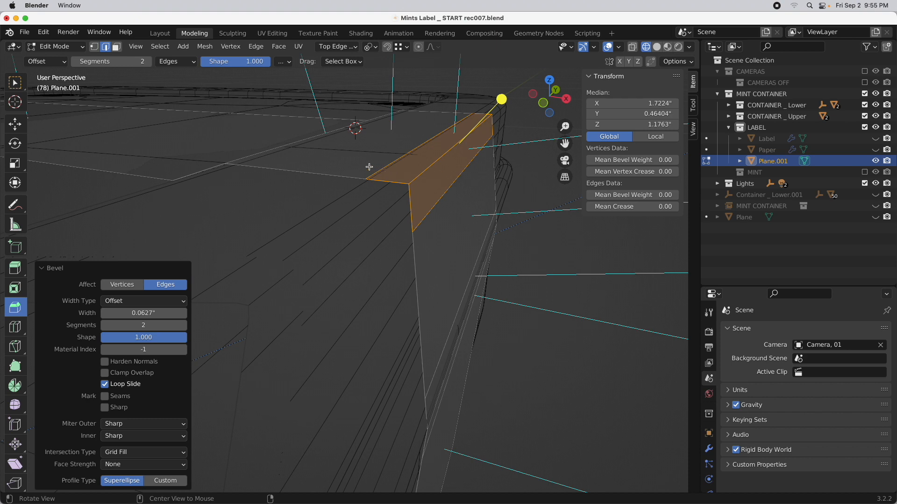
# Select both edges of the sloped strip on the label's top and bevel them together to a width of about 0.0245".
pyautogui.keyDown('alt'); pyautogui.moveTo(329, 173); pyautogui.dragTo(357, 188); pyautogui.keyUp('alt')
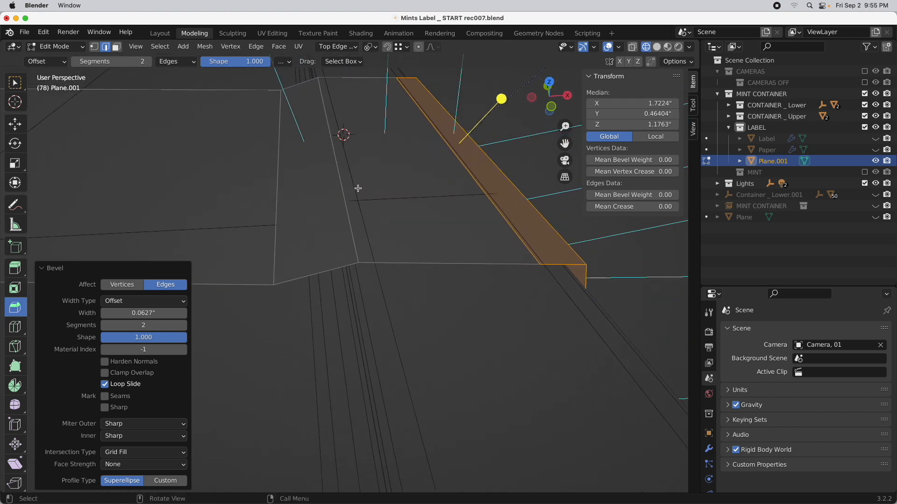
pyautogui.click(342, 187)
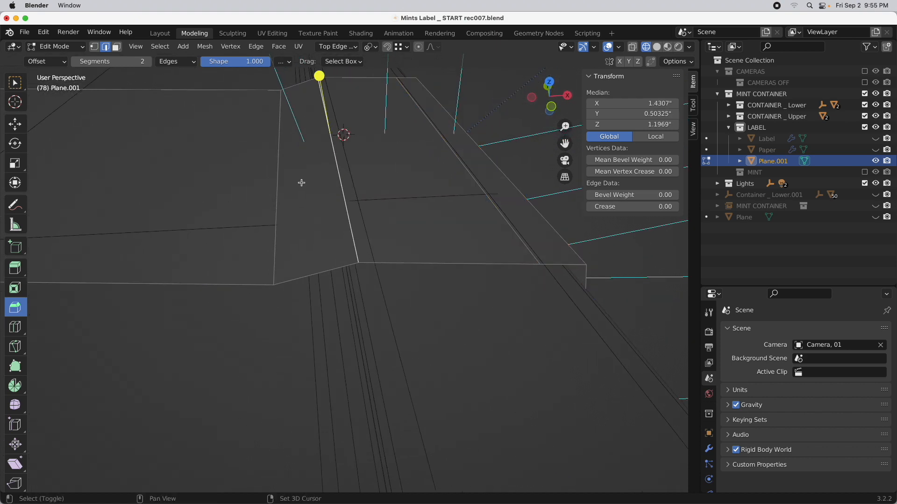
pyautogui.keyDown('shift'); pyautogui.click(277, 180); pyautogui.keyUp('shift')
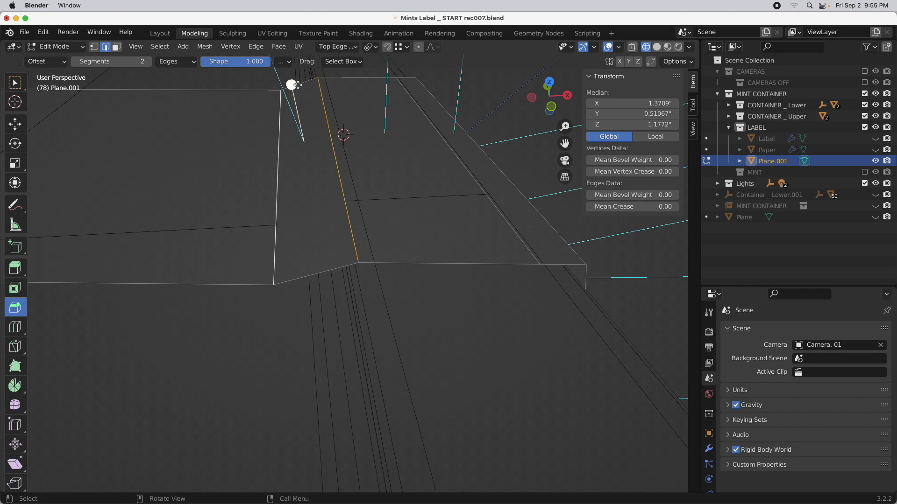
pyautogui.hotkey('ctrl', 'b')
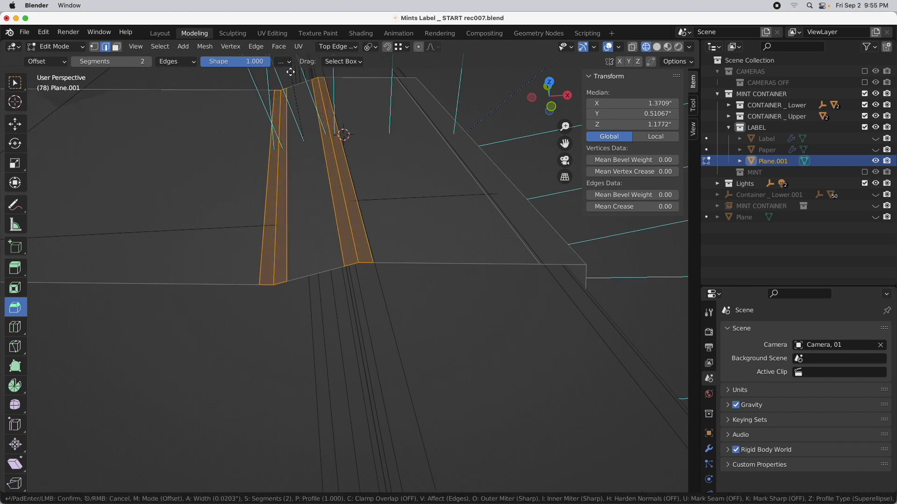
pyautogui.click(291, 70)
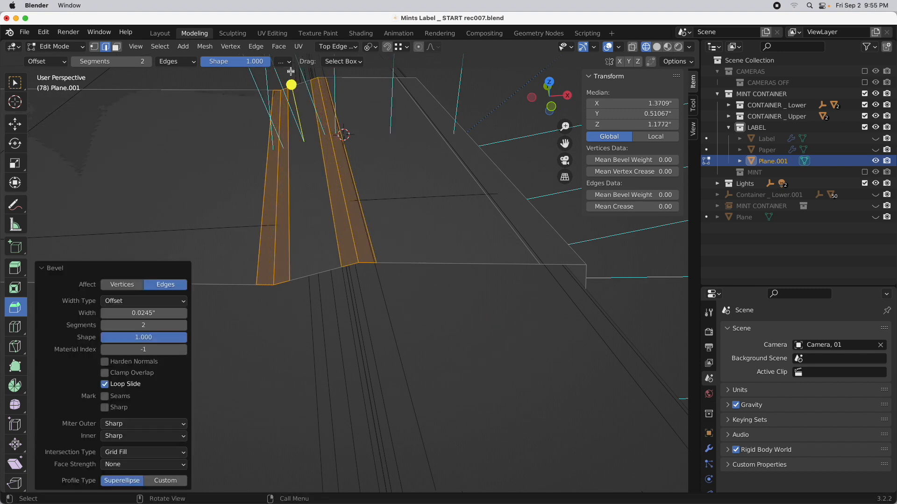
# Bevel the label's bottom fold edge under the container to a width of about 0.152", with 2 segments and shape 1.
pyautogui.moveTo(358, 231); pyautogui.dragTo(358, 232, button='middle')
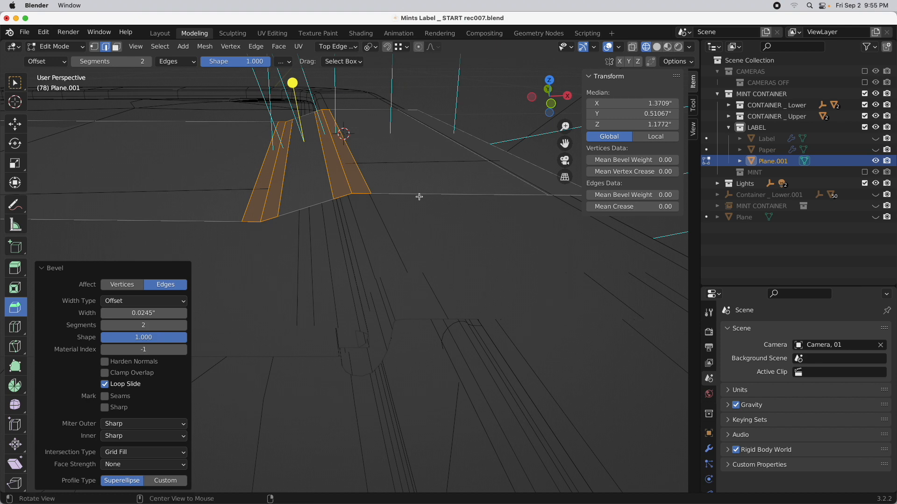
pyautogui.moveTo(401, 200); pyautogui.dragTo(425, 275, button='middle')
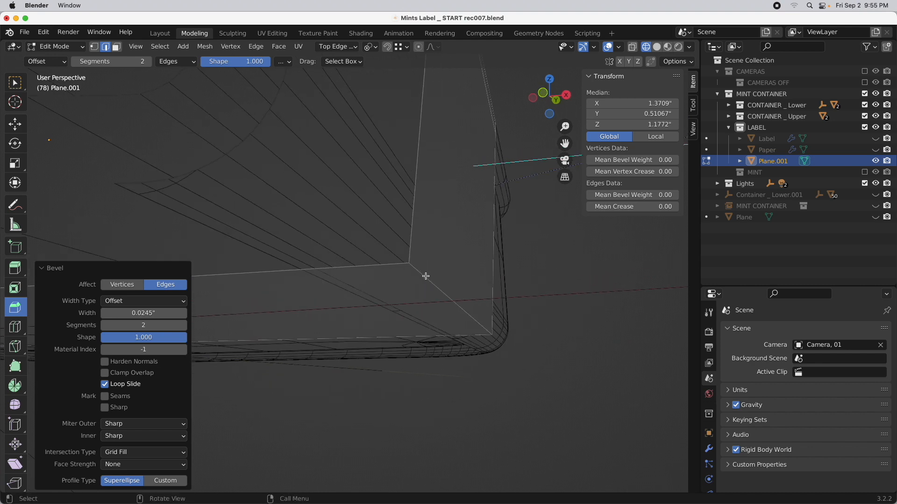
pyautogui.click(426, 275)
pyautogui.hotkey('ctrl', 'b')
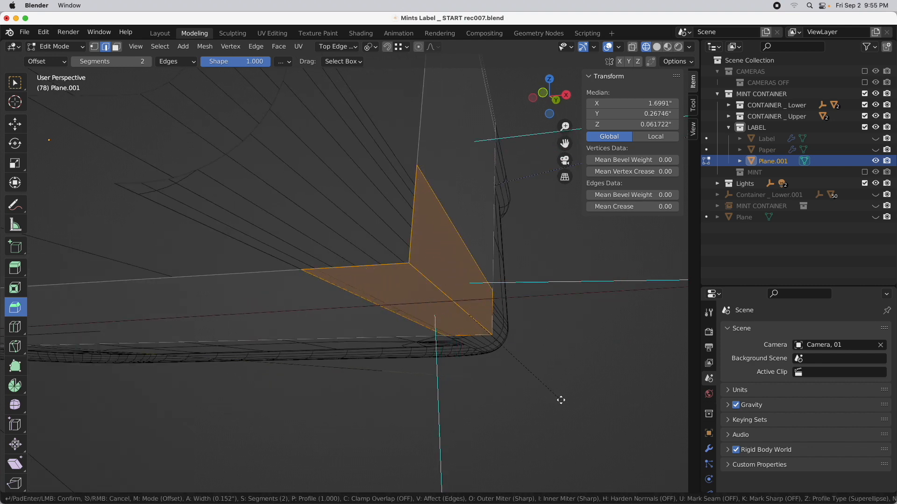
pyautogui.click(561, 400)
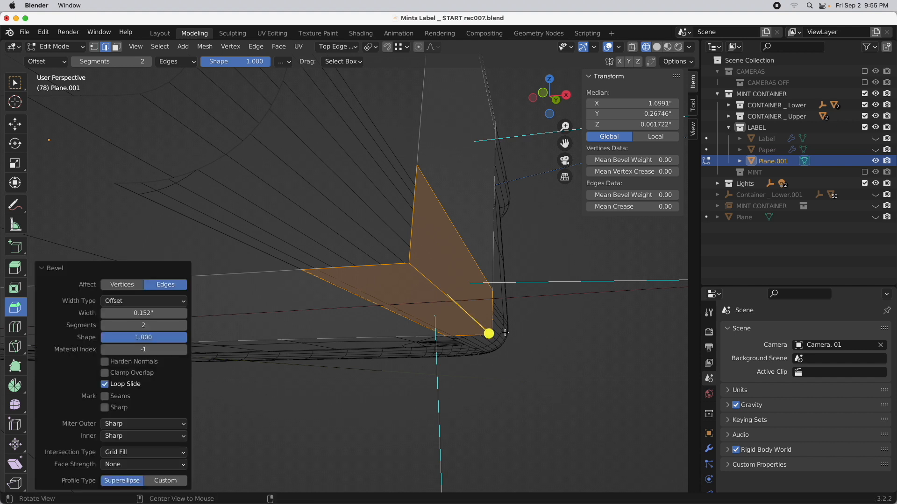
# Bevel the bottom fold's centre edge again with 4 segments and shape 0.5, to a width of about 0.116".
pyautogui.moveTo(506, 332); pyautogui.dragTo(507, 330, button='middle')
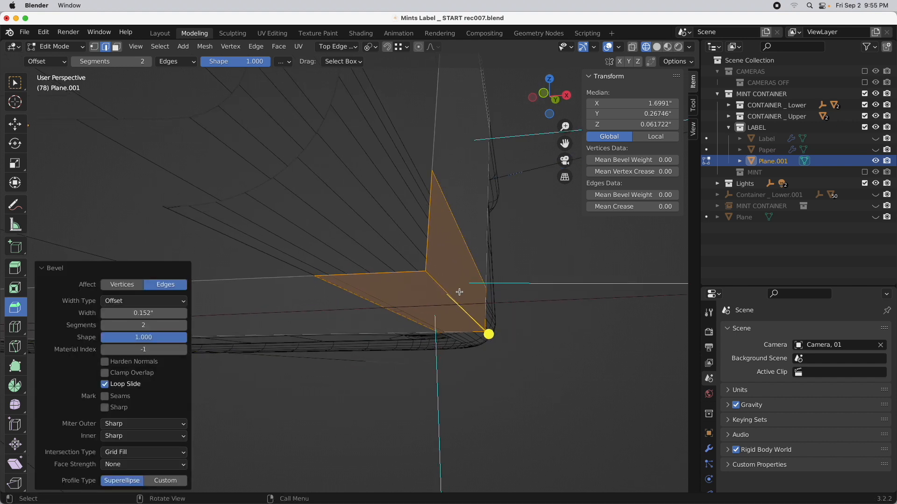
pyautogui.click(436, 284)
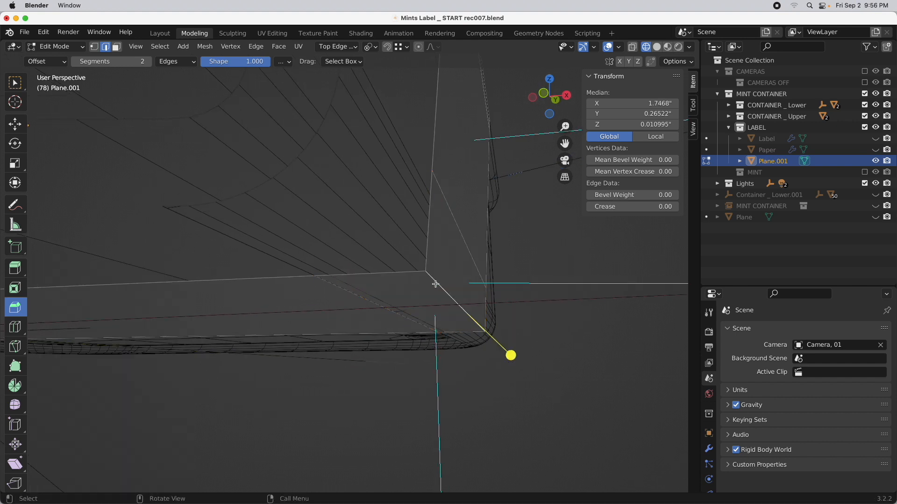
pyautogui.click(132, 62)
pyautogui.write('4')
pyautogui.press('Tab')
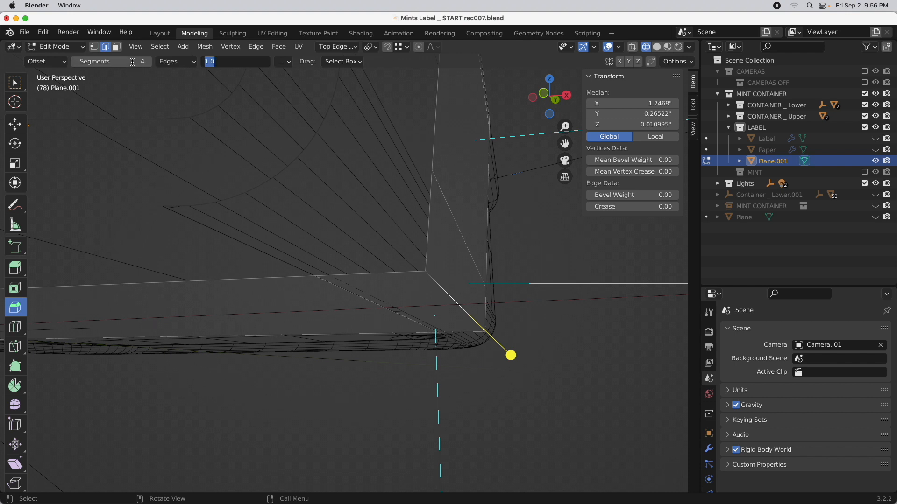
pyautogui.press('BackSpace')
pyautogui.write('.5')
pyautogui.press('Return')
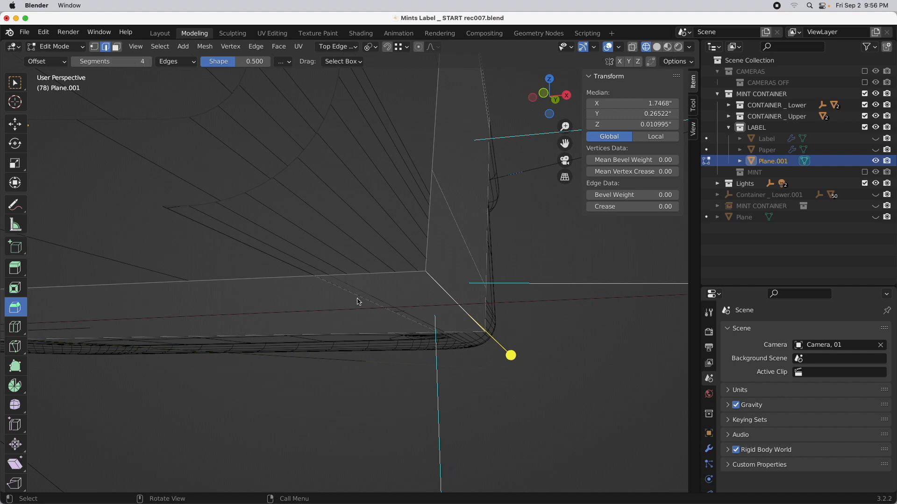
pyautogui.moveTo(511, 356); pyautogui.dragTo(555, 387)
# Turn off the face normals display in the viewport overlays.
pyautogui.moveTo(543, 350); pyautogui.dragTo(546, 155, button='middle')
pyautogui.click(594, 47)
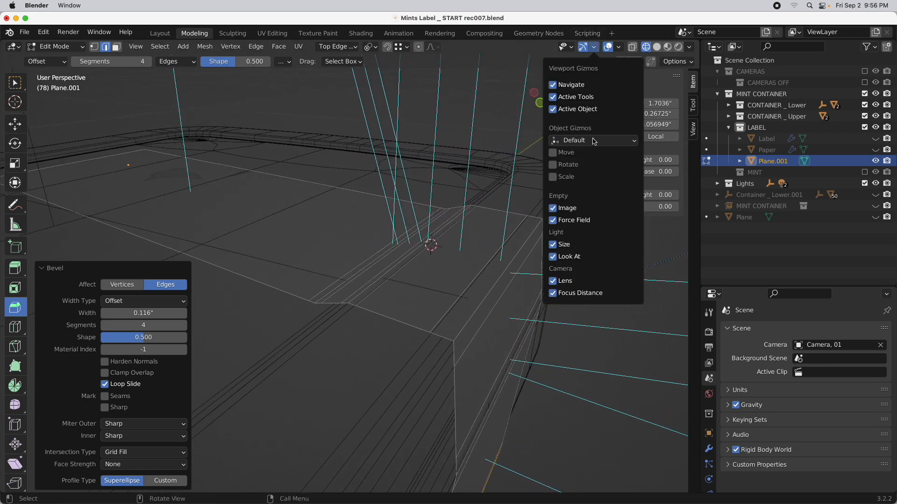
pyautogui.click(619, 47)
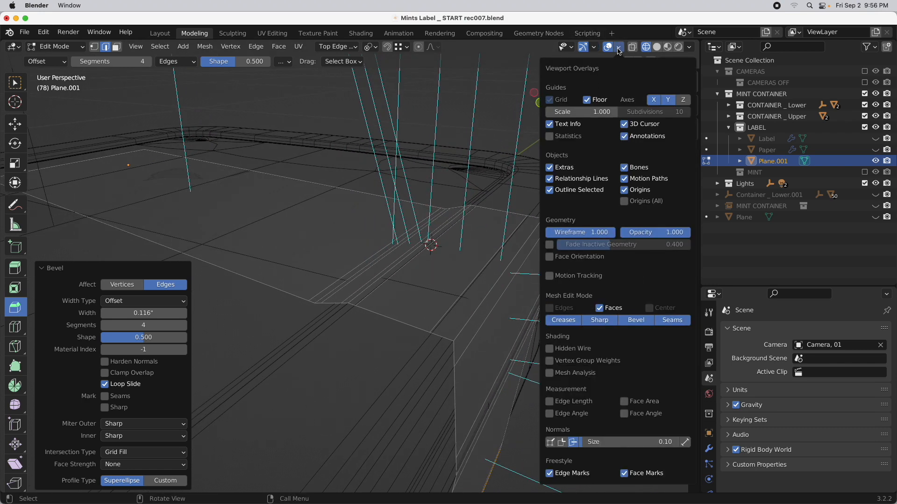
pyautogui.click(572, 442)
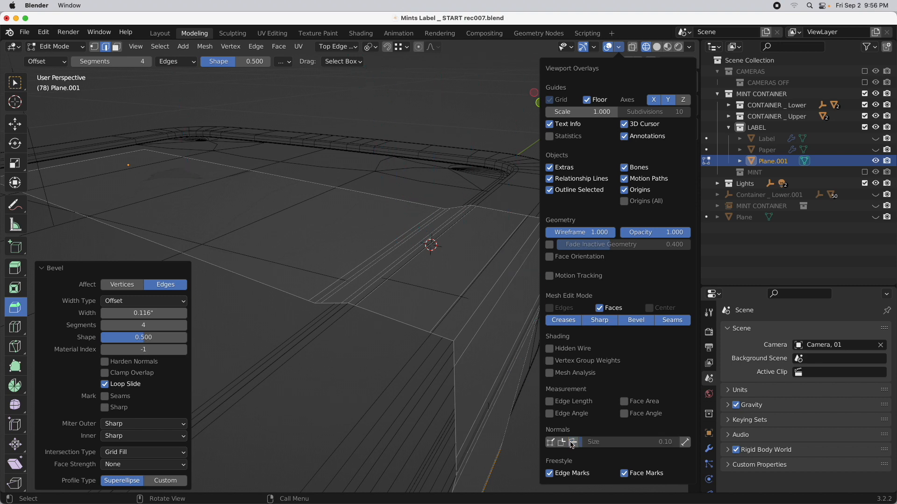
# Set dragging to use the active tool and bevel the fold edge where the label's top meets its side to about 0.0471" with 4 segments.
pyautogui.keyDown('alt'); pyautogui.moveTo(460, 337); pyautogui.dragTo(487, 269); pyautogui.keyUp('alt')
pyautogui.click(489, 270)
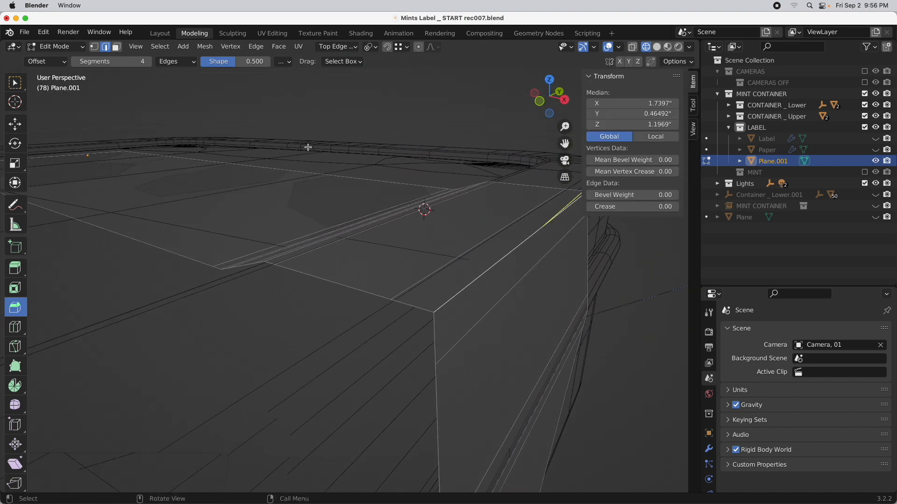
pyautogui.click(341, 62)
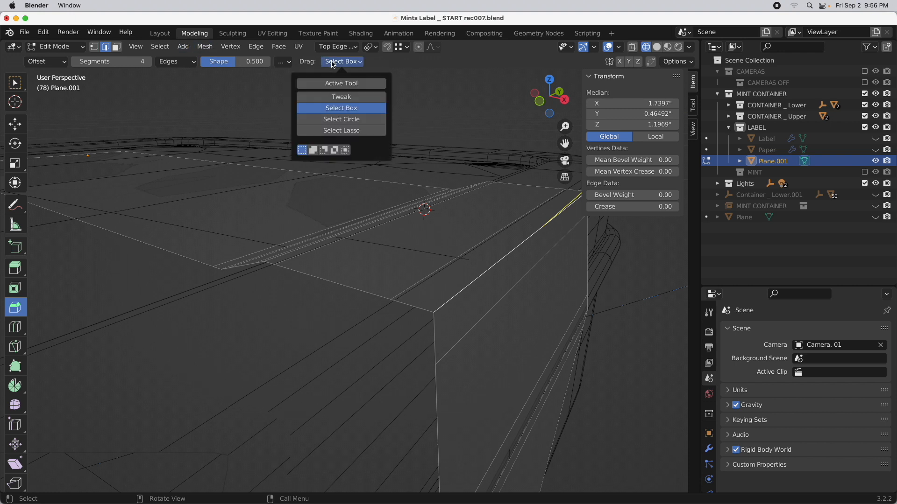
pyautogui.click(340, 84)
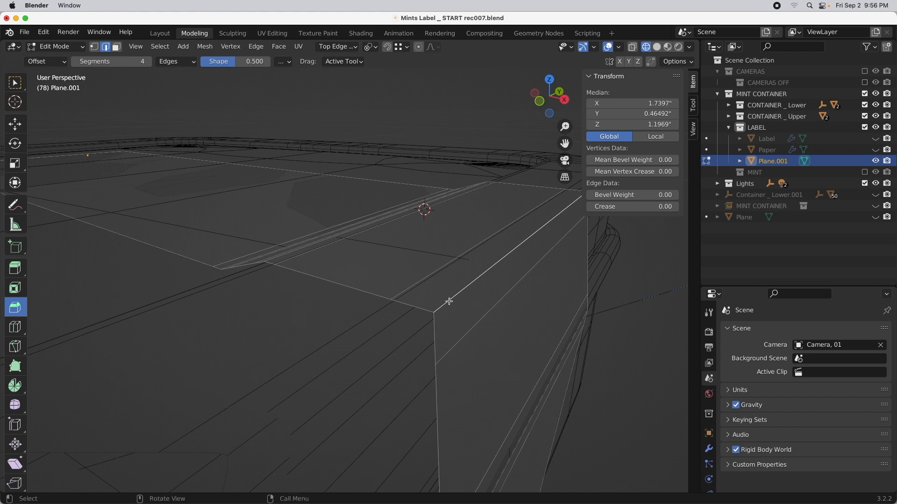
pyautogui.moveTo(449, 302); pyautogui.dragTo(576, 305)
# With edge snapping enabled, slide the label's free end edge under the container to the container's centre line, a factor of about 0.417.
pyautogui.moveTo(498, 272); pyautogui.dragTo(476, 210, button='middle')
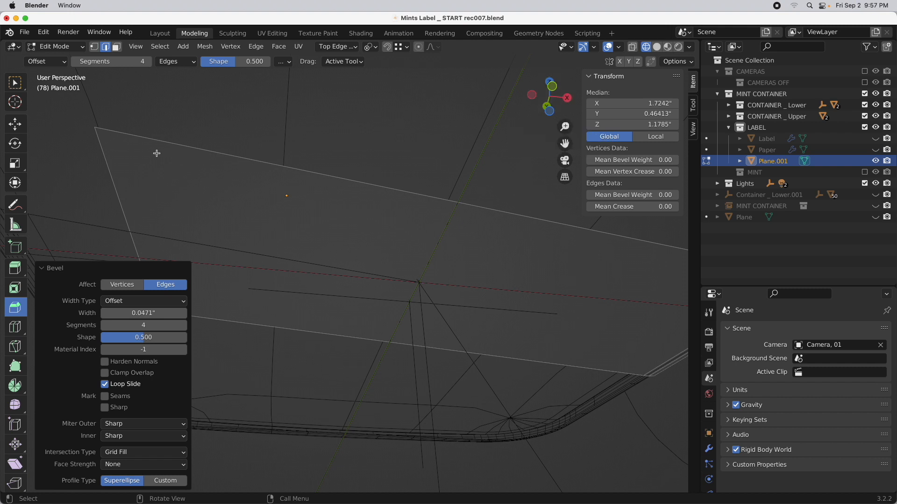
pyautogui.click(110, 176)
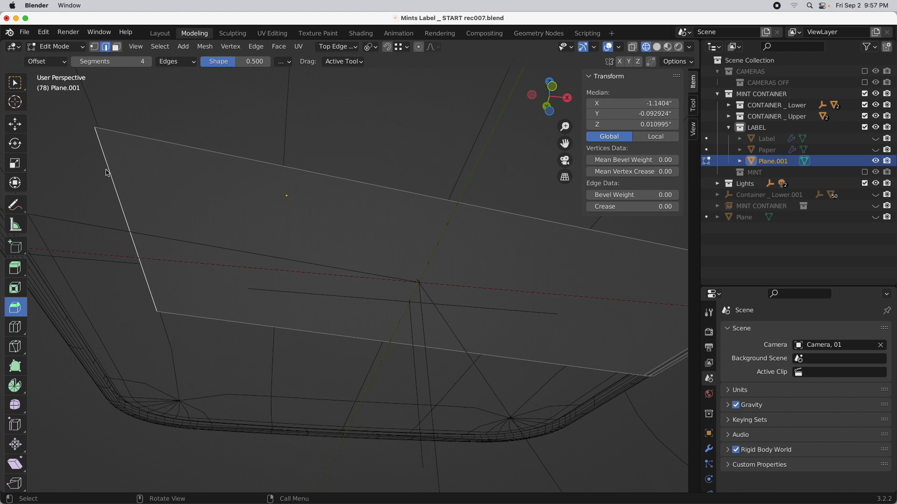
pyautogui.click(16, 426)
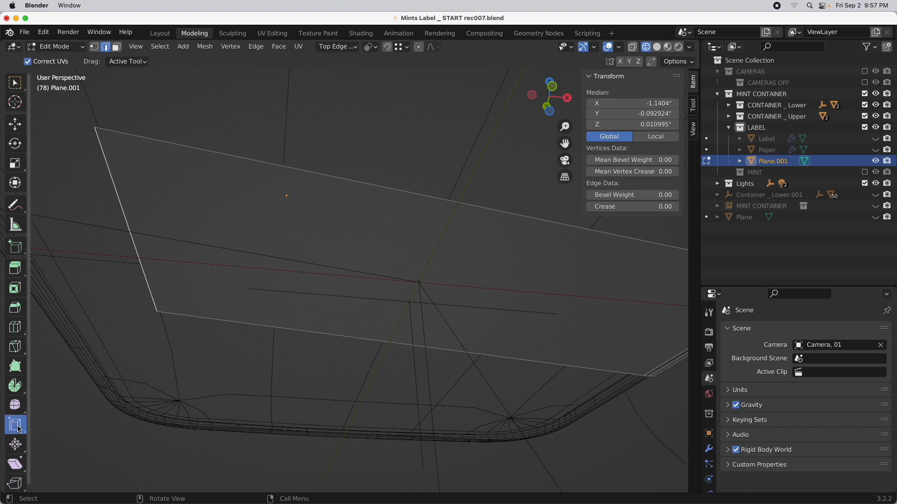
pyautogui.click(389, 47)
pyautogui.click(398, 48)
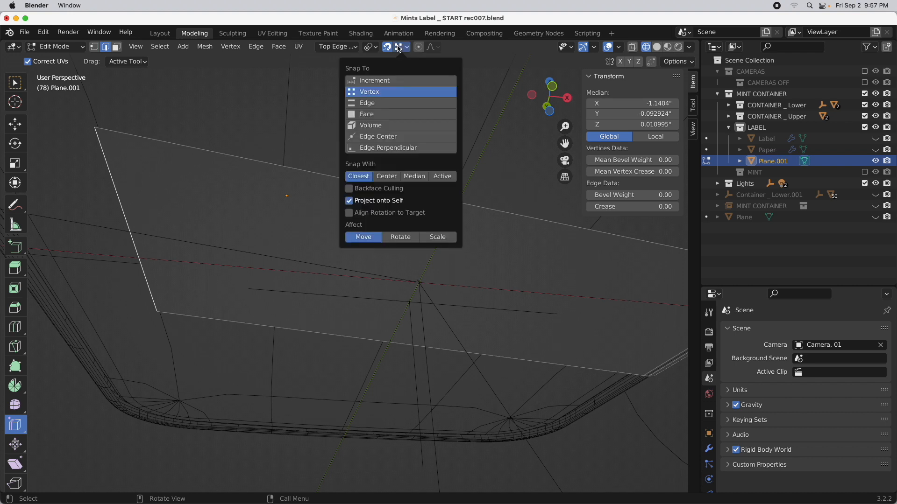
pyautogui.click(390, 104)
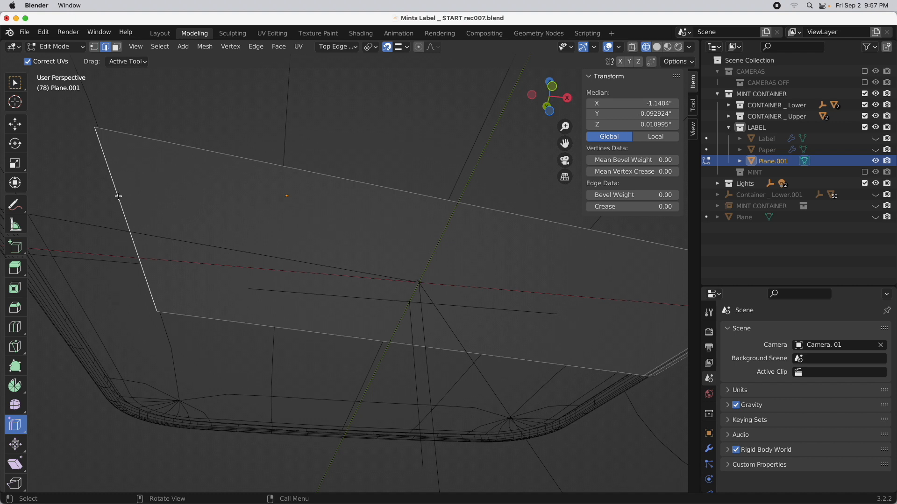
pyautogui.moveTo(118, 196); pyautogui.dragTo(430, 236)
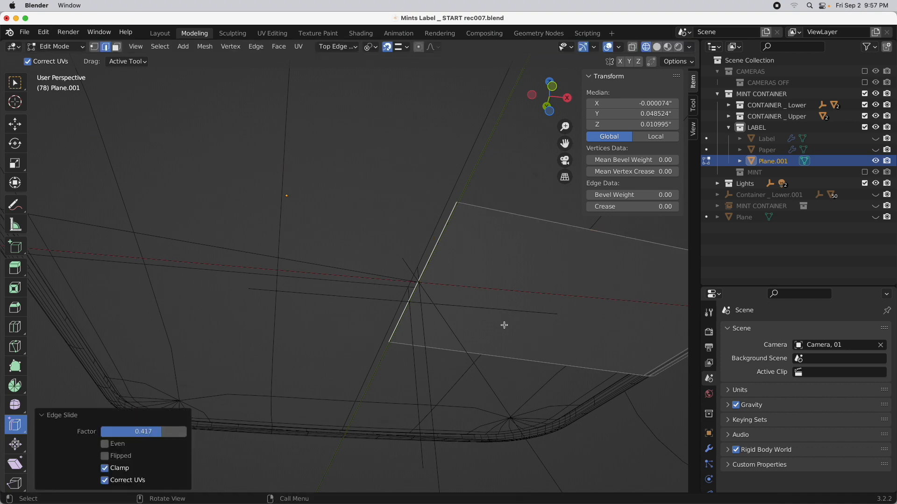
# Turn off snapping and add one centred loop cut along the full length of the label strip with factor 0.
pyautogui.keyDown('ctrl'); pyautogui.keyDown('alt'); pyautogui.moveTo(514, 265); pyautogui.dragTo(446, 324); pyautogui.keyUp('alt'); pyautogui.keyUp('ctrl')
pyautogui.keyDown('alt'); pyautogui.moveTo(510, 293); pyautogui.dragTo(467, 277); pyautogui.keyUp('alt')
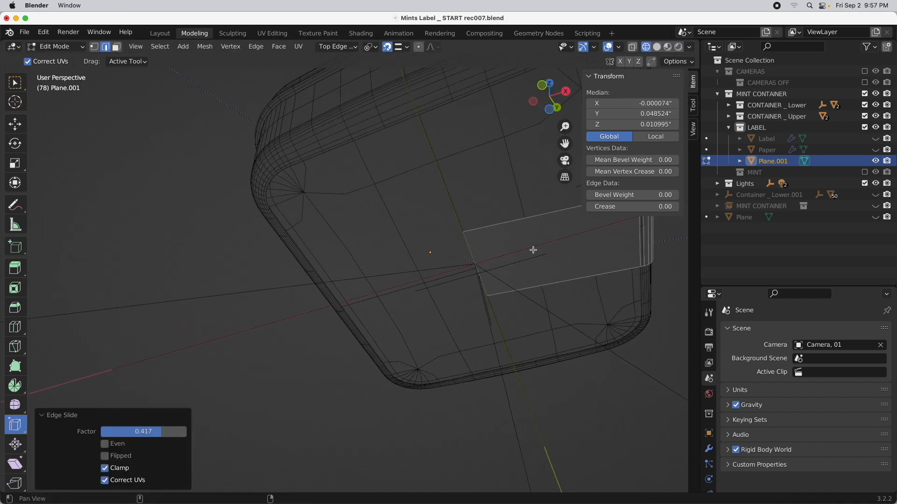
pyautogui.moveTo(533, 250); pyautogui.dragTo(379, 380, button='middle')
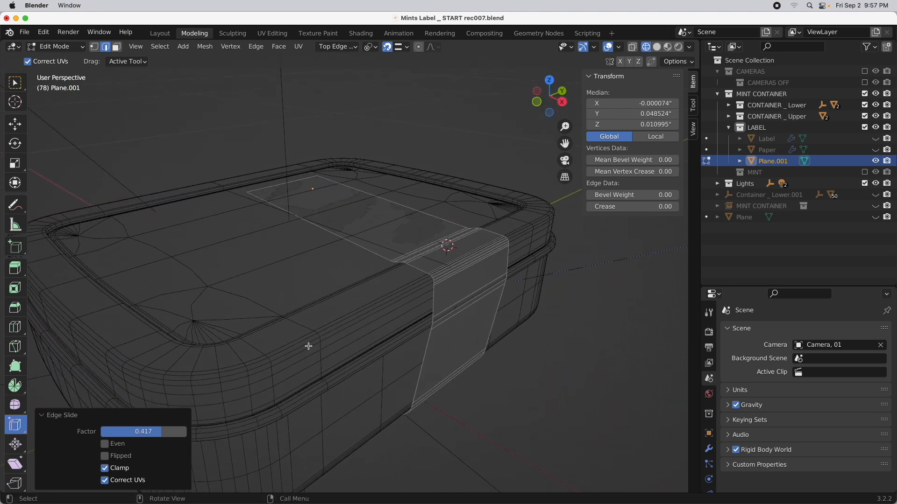
pyautogui.click(19, 330)
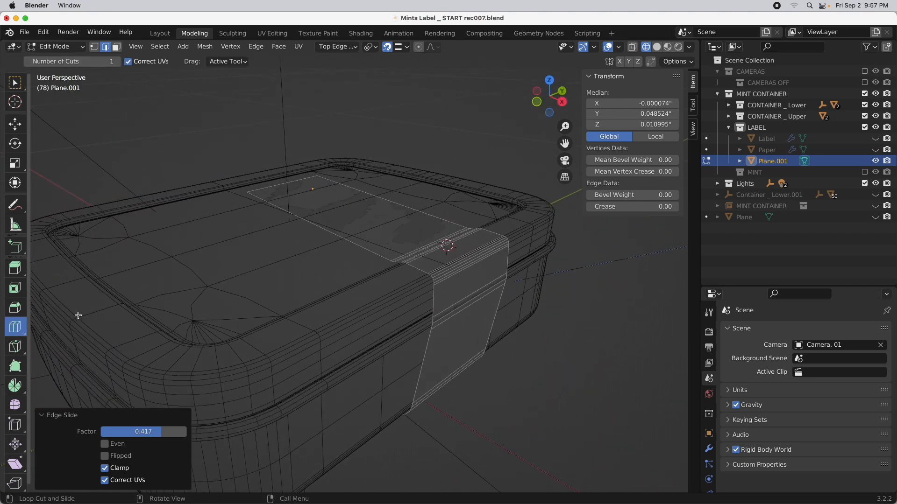
pyautogui.click(410, 234)
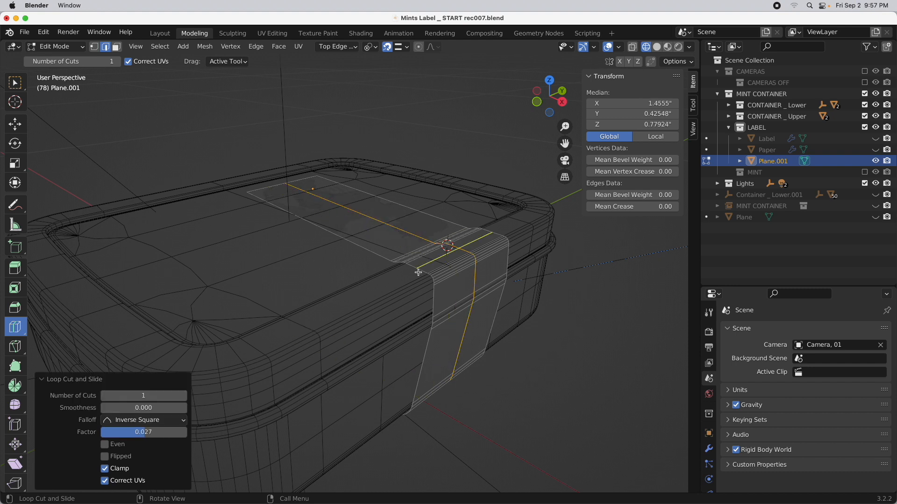
pyautogui.press('super+z')
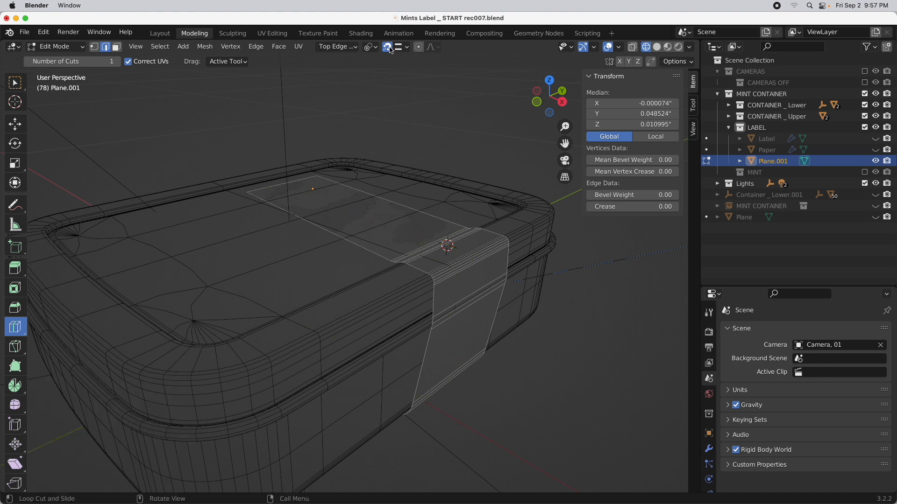
pyautogui.click(390, 49)
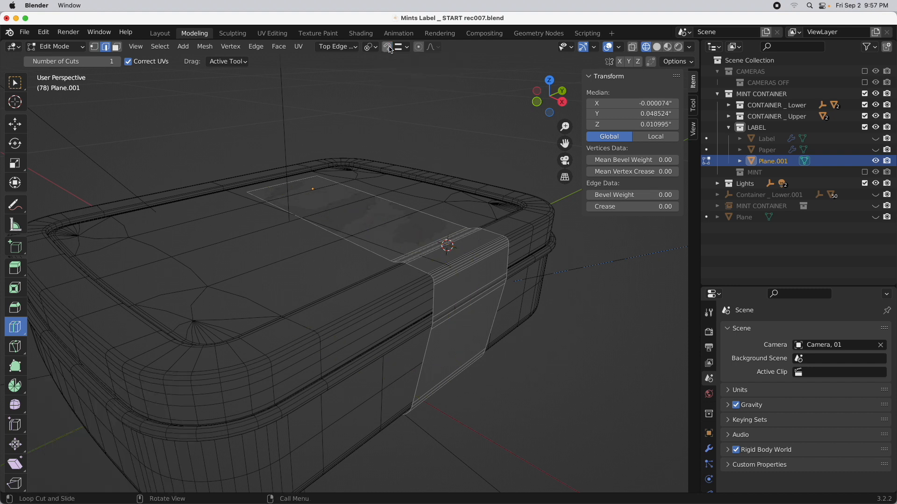
pyautogui.click(414, 236)
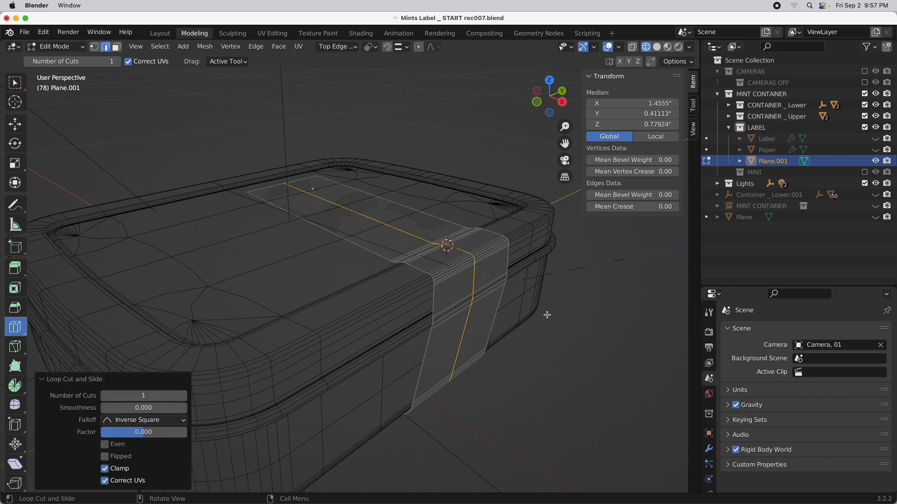
# Return to Object Mode and add a Mirror modifier on the X axis to the label strip.
pyautogui.click(15, 124)
pyautogui.moveTo(355, 267); pyautogui.dragTo(399, 229, button='middle')
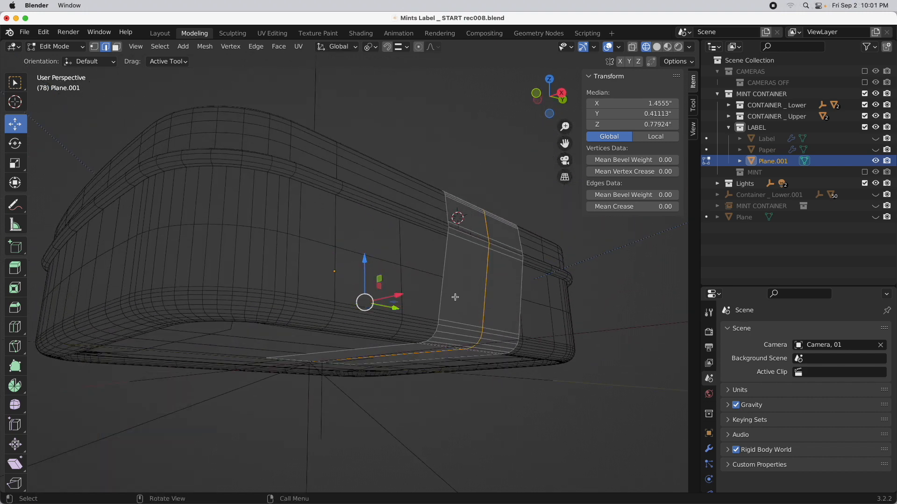
pyautogui.moveTo(456, 296); pyautogui.dragTo(418, 356, button='middle')
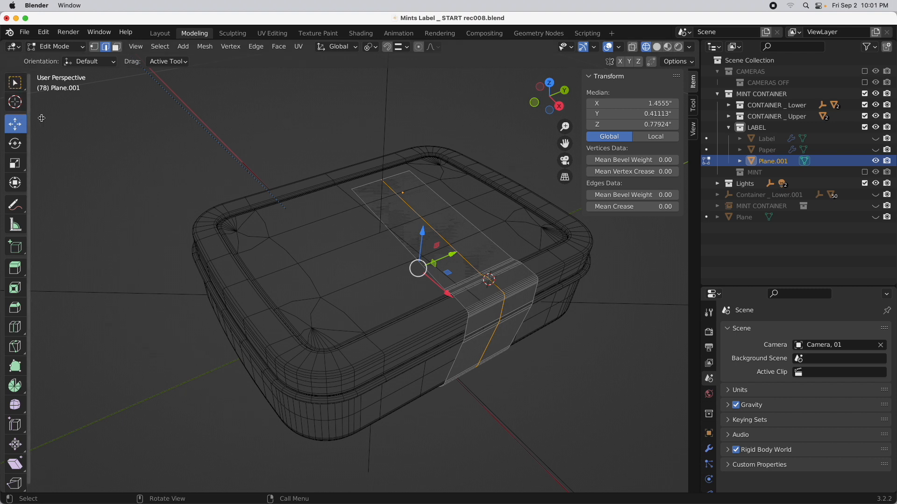
pyautogui.press('Tab')
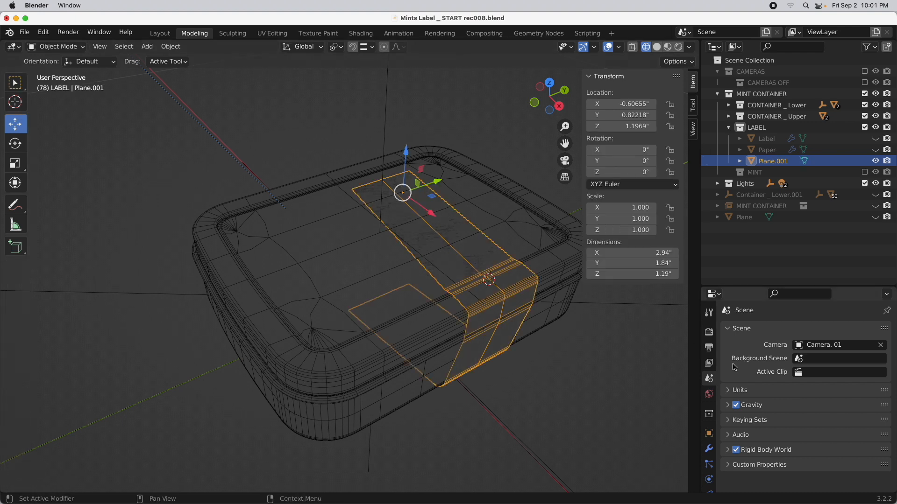
pyautogui.click(709, 449)
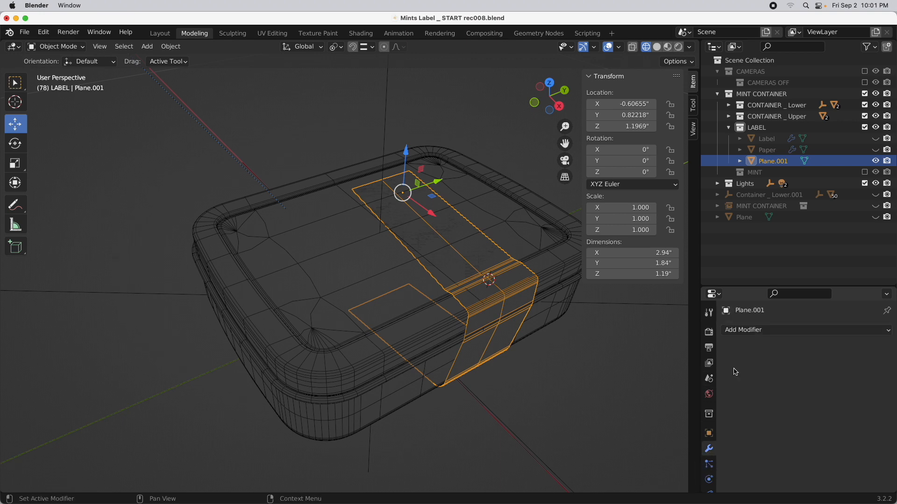
pyautogui.click(752, 330)
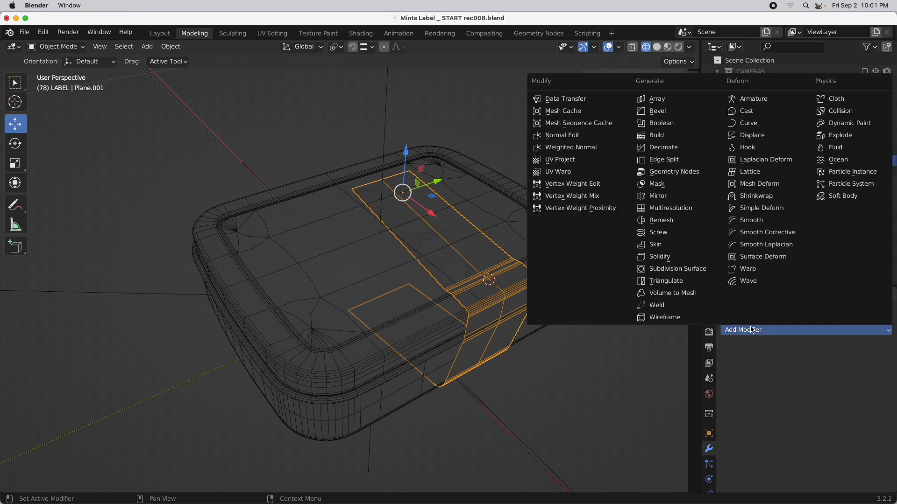
pyautogui.click(653, 197)
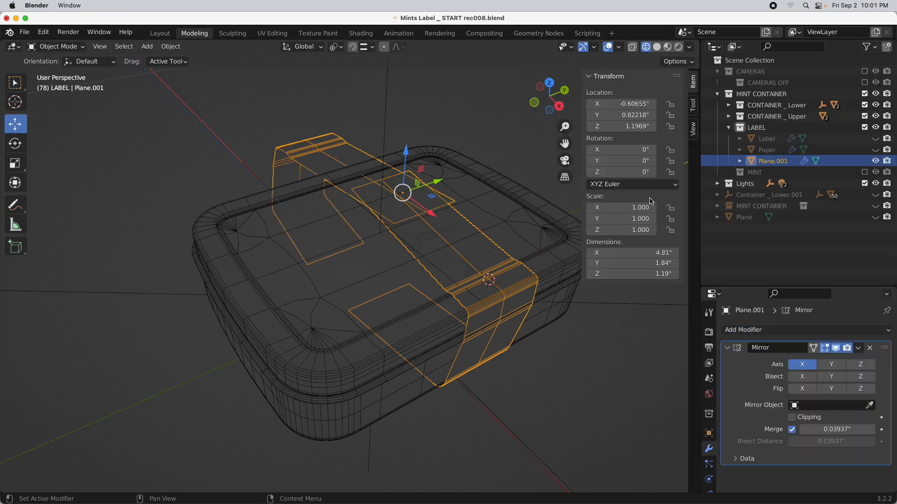
# Select the middle vertex of the label's end edge under the container and snap the 3D cursor to that active vertex.
pyautogui.moveTo(364, 292); pyautogui.dragTo(441, 239, button='middle')
pyautogui.press('Tab')
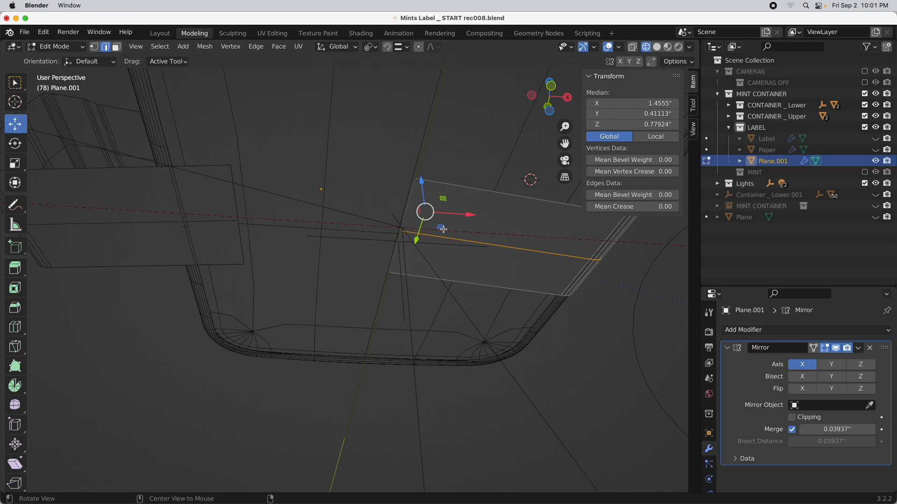
pyautogui.click(94, 47)
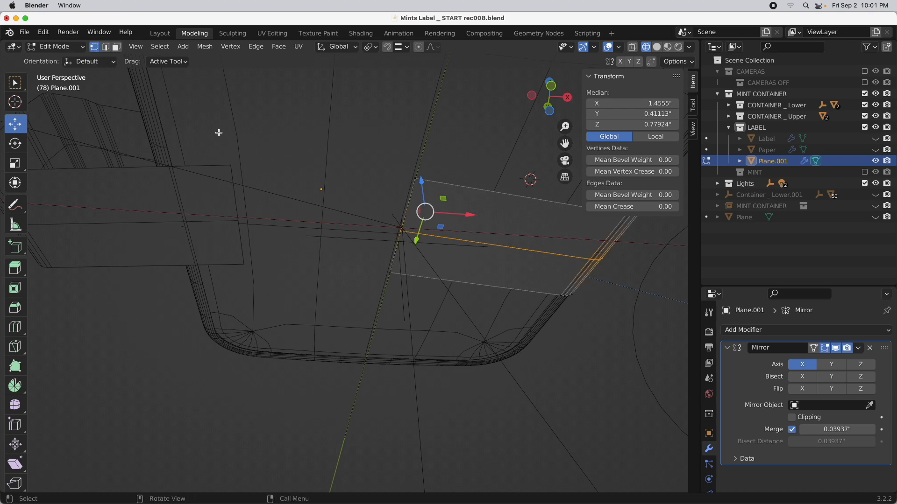
pyautogui.click(402, 232)
pyautogui.moveTo(401, 232); pyautogui.dragTo(436, 270, button='middle')
pyautogui.hotkey('shift', 's')
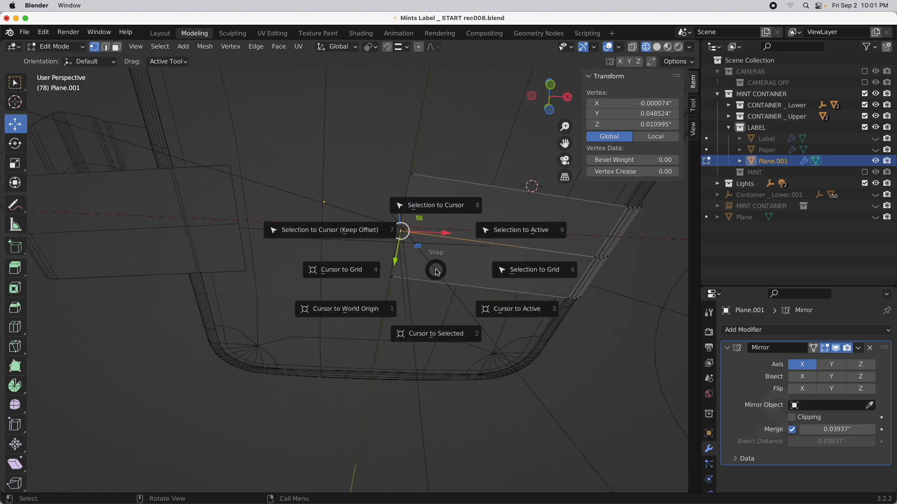
pyautogui.click(510, 311)
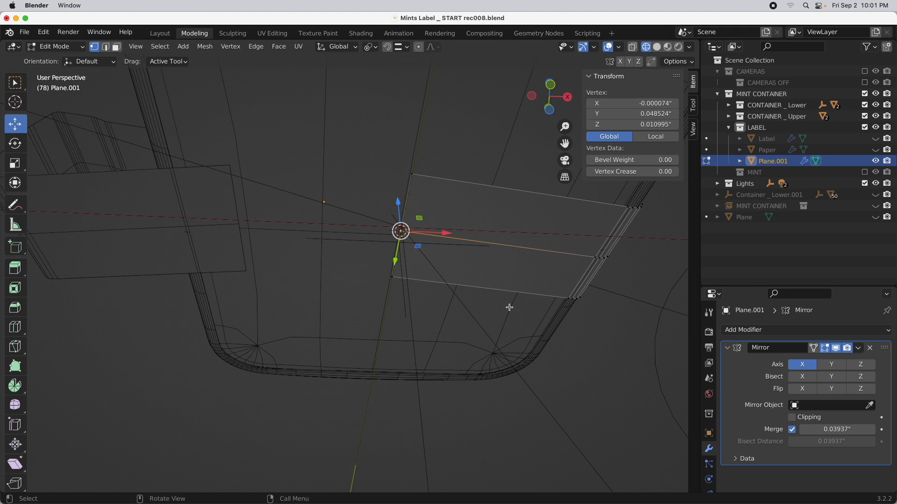
# Set the label strip's origin to the 3D cursor in Object Mode.
pyautogui.press('Tab')
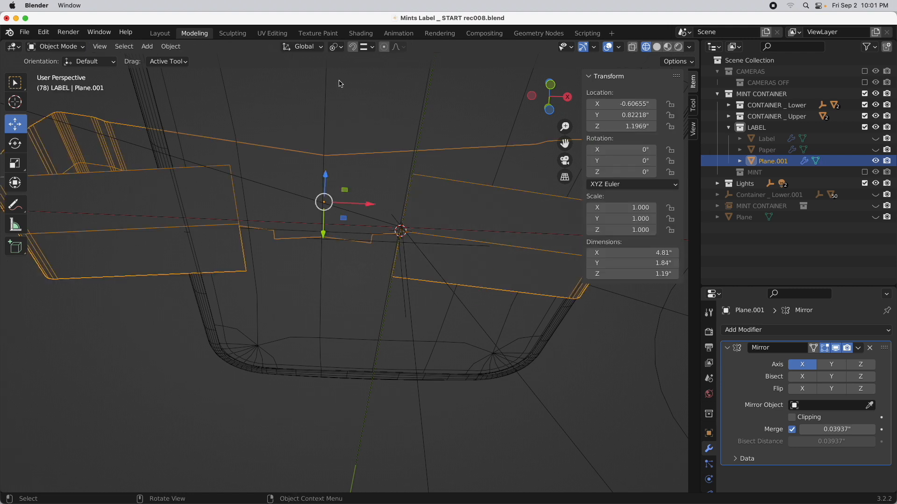
pyautogui.click(171, 47)
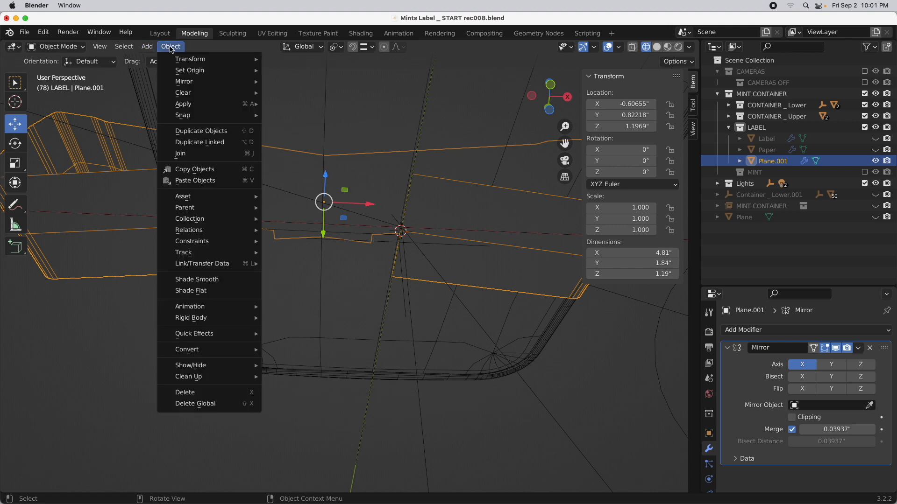
pyautogui.moveTo(173, 71)
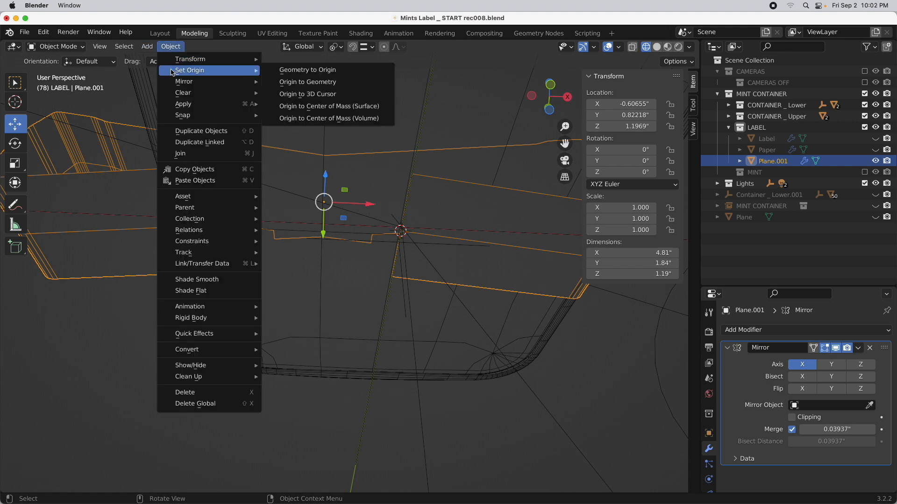
pyautogui.click(317, 94)
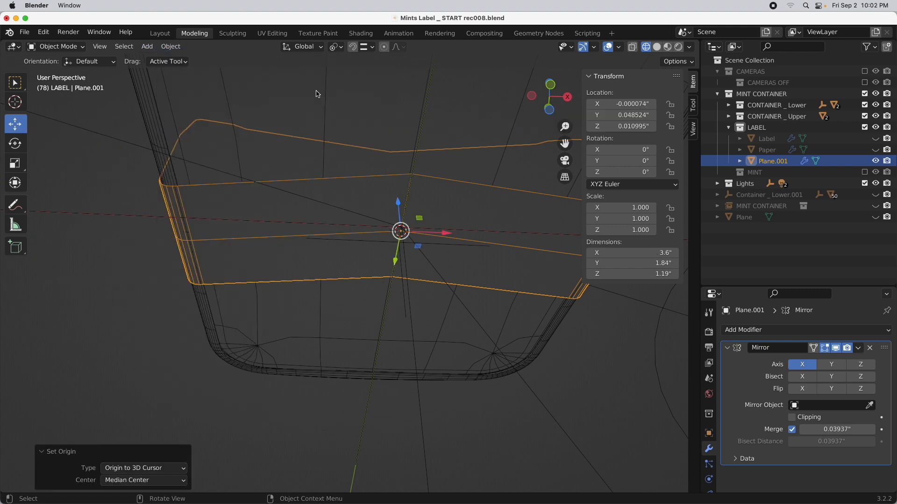
# Turn off Merge in the label's Mirror modifier and apply the modifier.
pyautogui.keyDown('alt'); pyautogui.moveTo(449, 206); pyautogui.dragTo(386, 200); pyautogui.keyUp('alt')
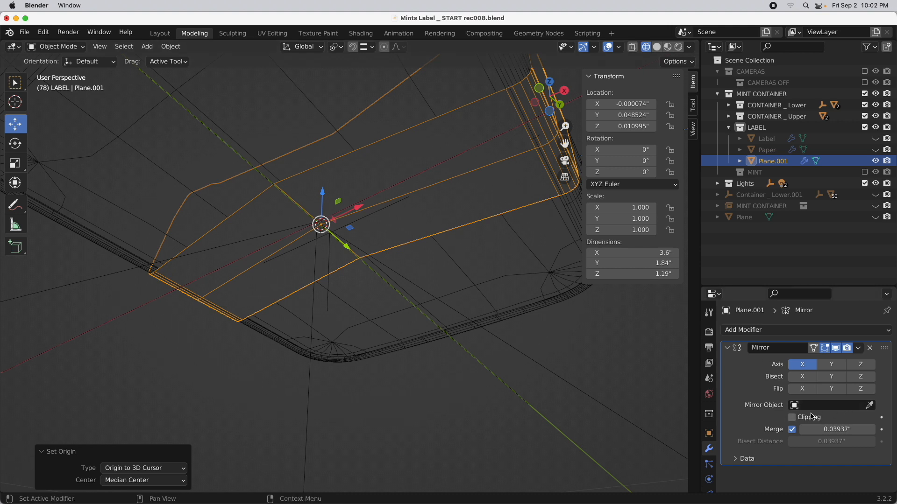
pyautogui.click(791, 430)
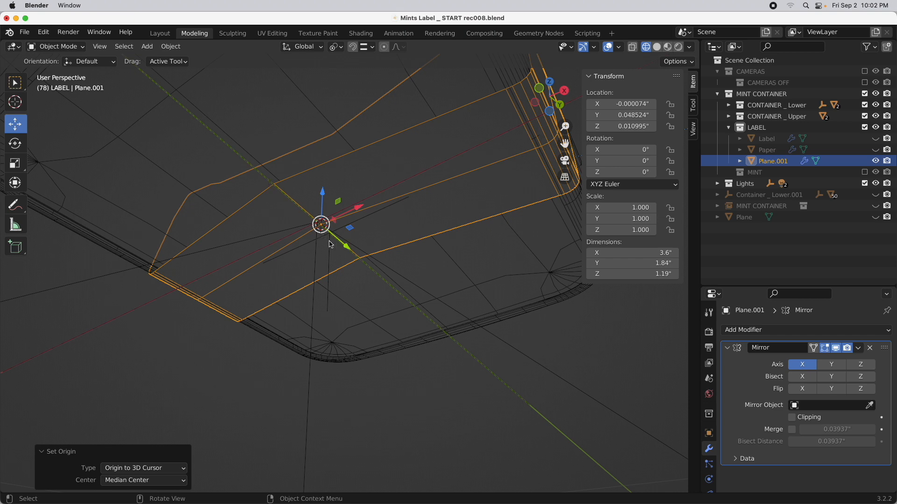
pyautogui.moveTo(356, 248); pyautogui.dragTo(370, 285, button='middle')
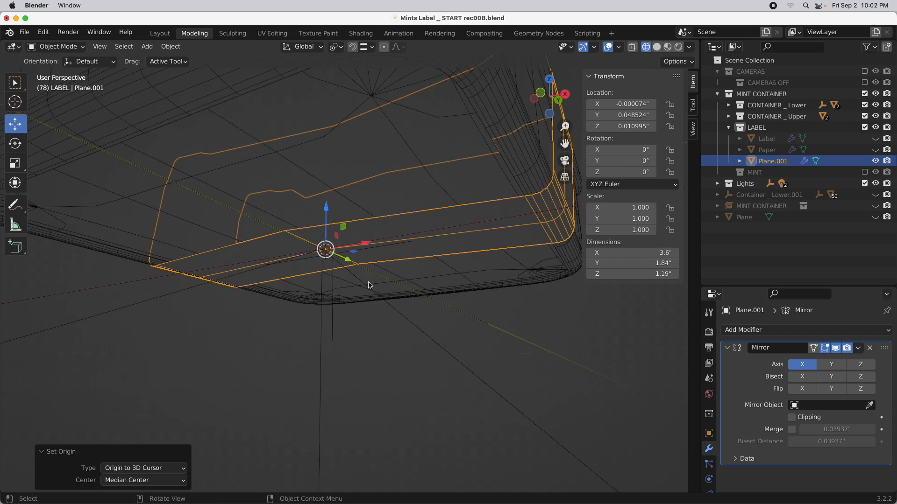
pyautogui.click(858, 349)
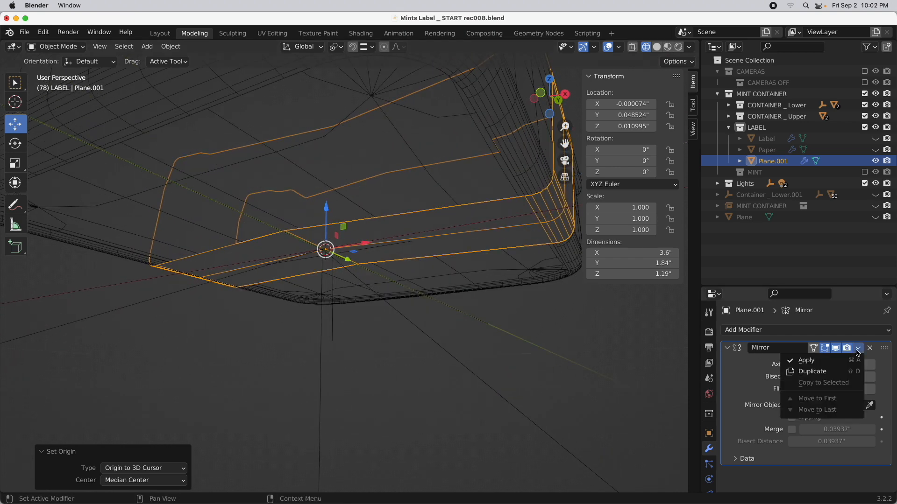
pyautogui.click(850, 361)
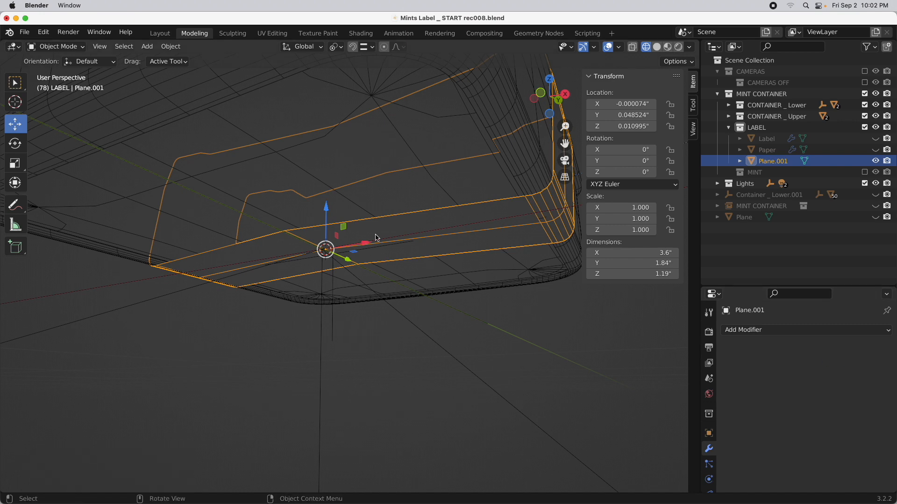
# Enter Edit Mode with X-ray and face selection, and select all linked faces of the label half on the container's negative X side.
pyautogui.press('Tab')
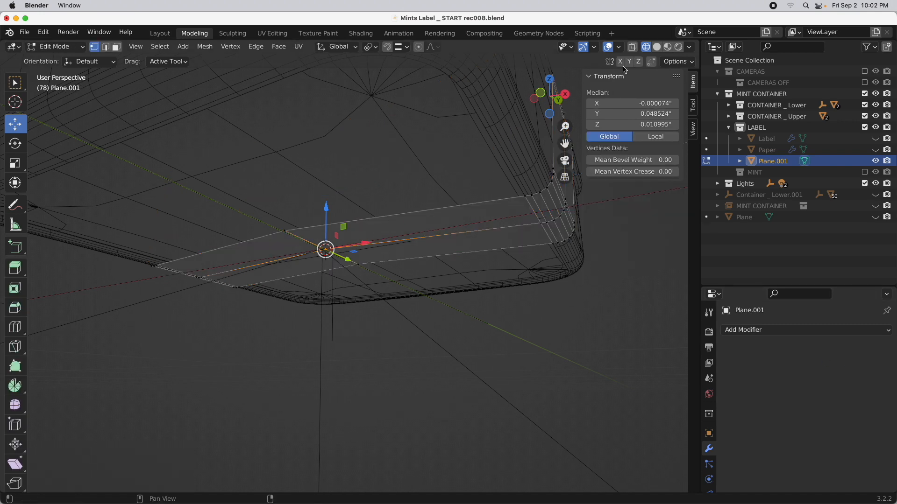
pyautogui.click(632, 46)
pyautogui.moveTo(500, 143); pyautogui.dragTo(253, 188, button='middle')
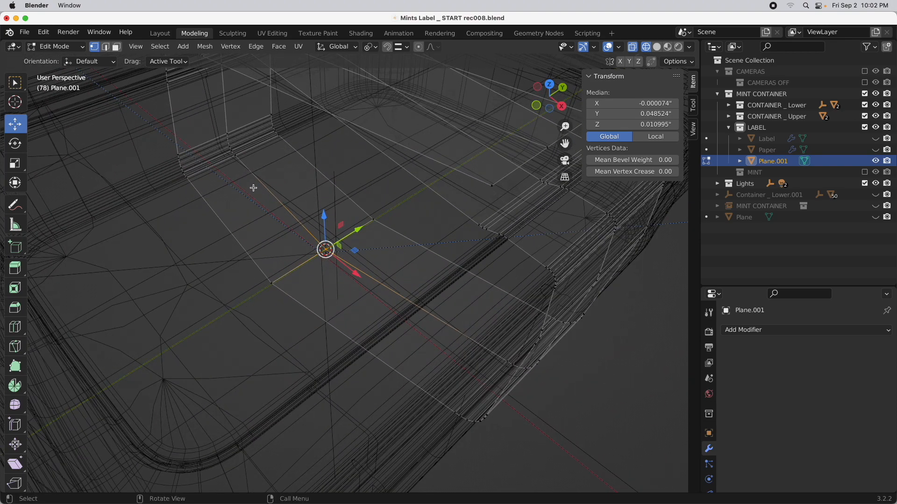
pyautogui.click(118, 47)
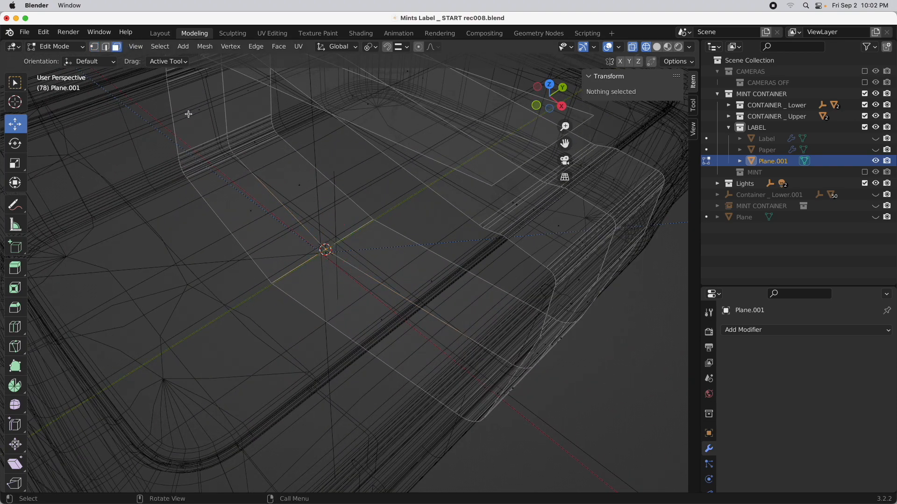
pyautogui.click(188, 114)
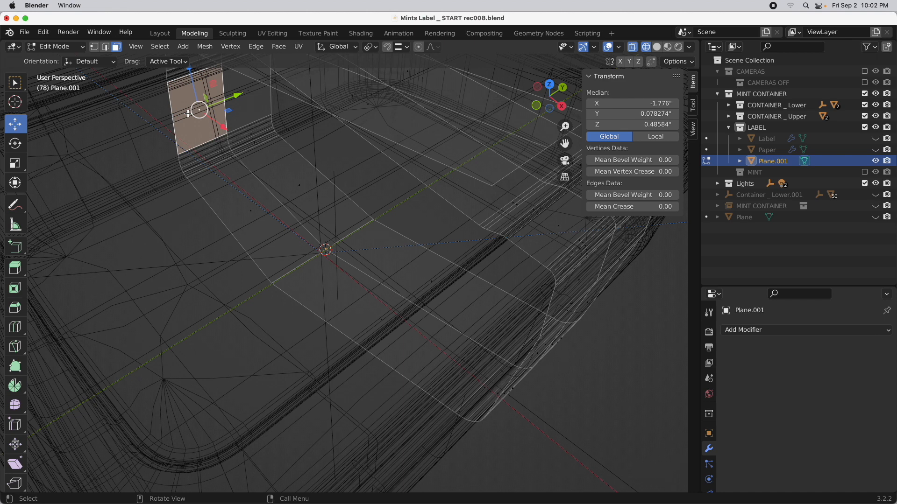
pyautogui.click(158, 46)
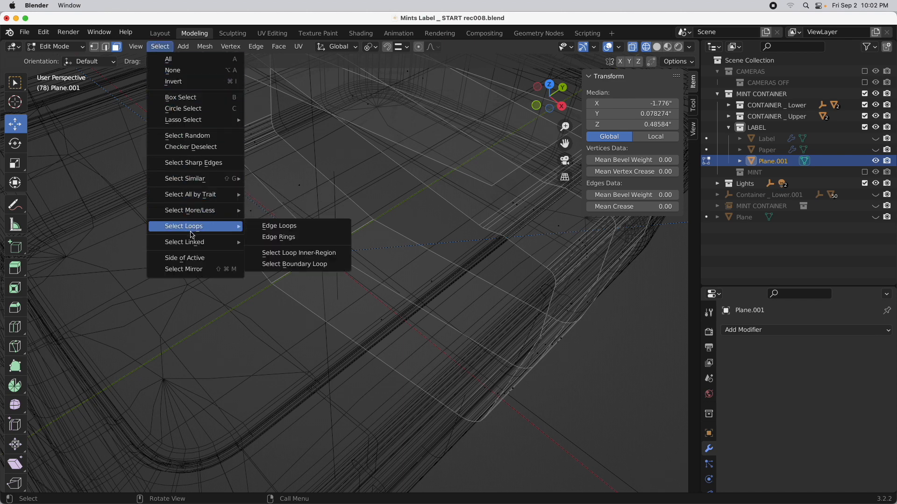
pyautogui.moveTo(195, 242)
pyautogui.click(264, 242)
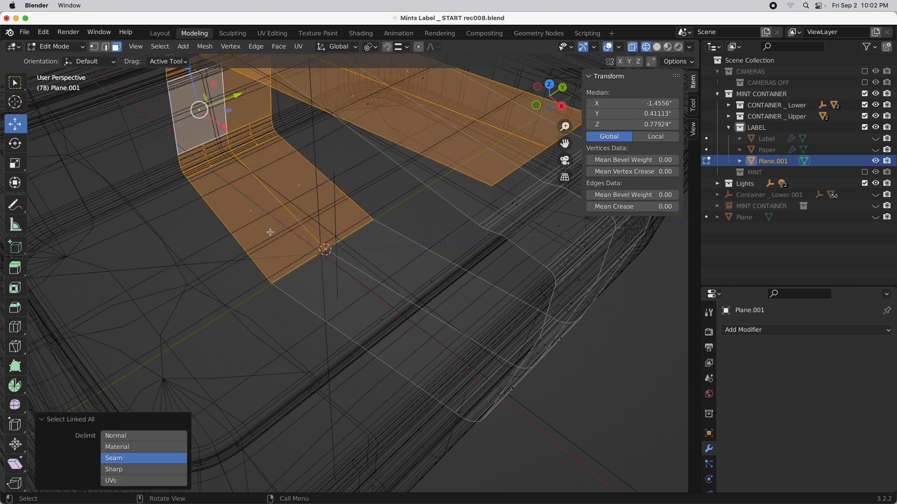
# Flip the selected label half by scaling it -1 along the global Y axis.
pyautogui.scroll(-5, 270, 232)
pyautogui.scroll(6, 281, 267)
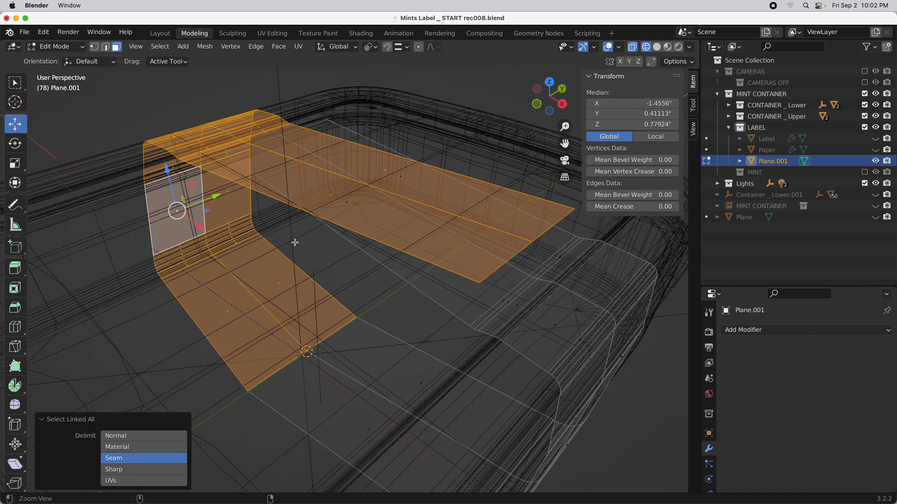
pyautogui.scroll(-5, 295, 242)
pyautogui.moveTo(295, 243); pyautogui.dragTo(305, 248, button='middle')
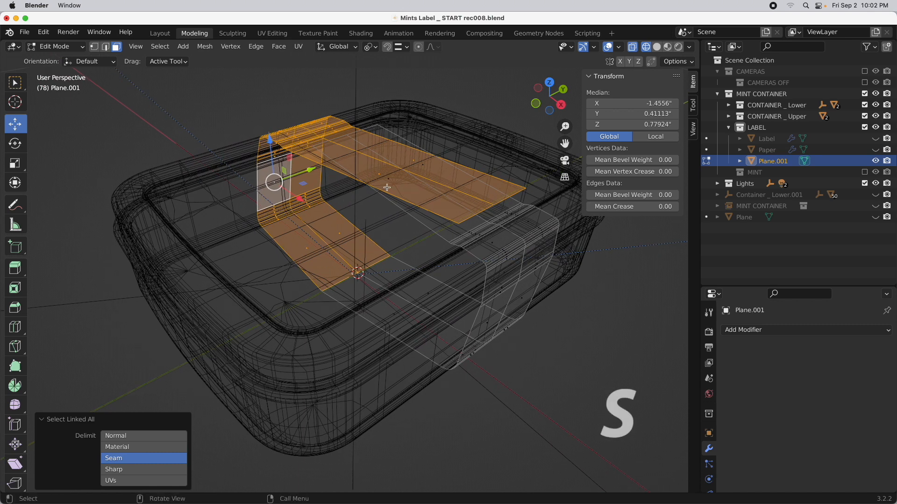
pyautogui.moveTo(370, 208); pyautogui.dragTo(366, 248, button='middle')
pyautogui.press('s')
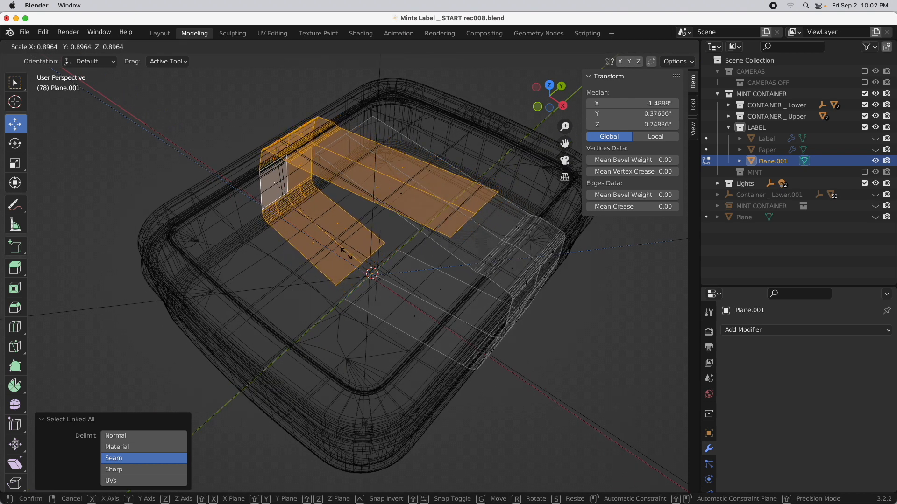
pyautogui.press('y')
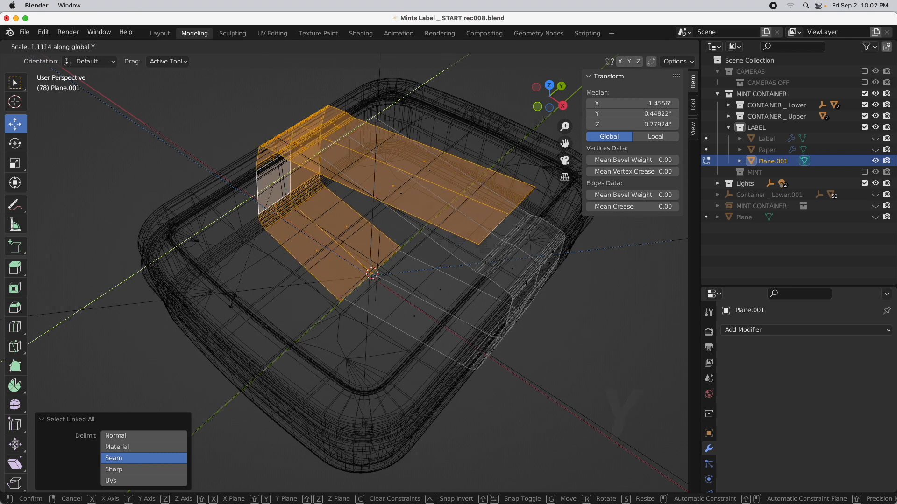
pyautogui.write('-1')
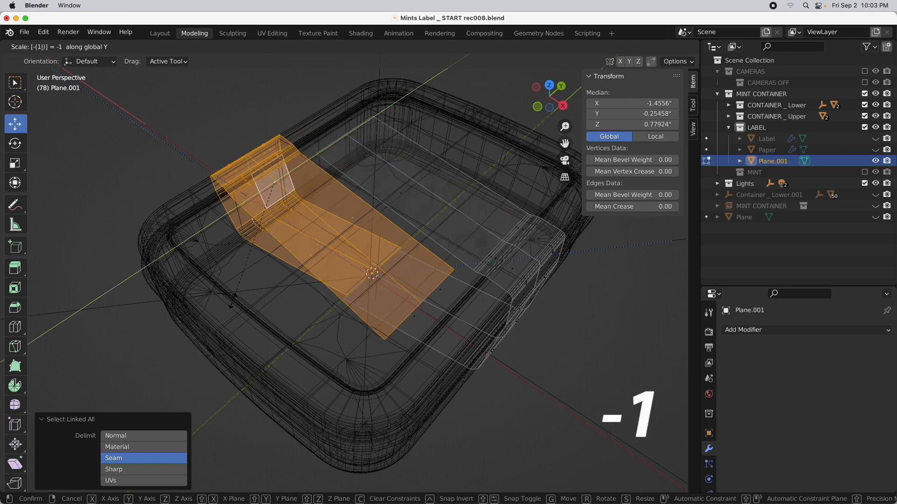
pyautogui.press('Return')
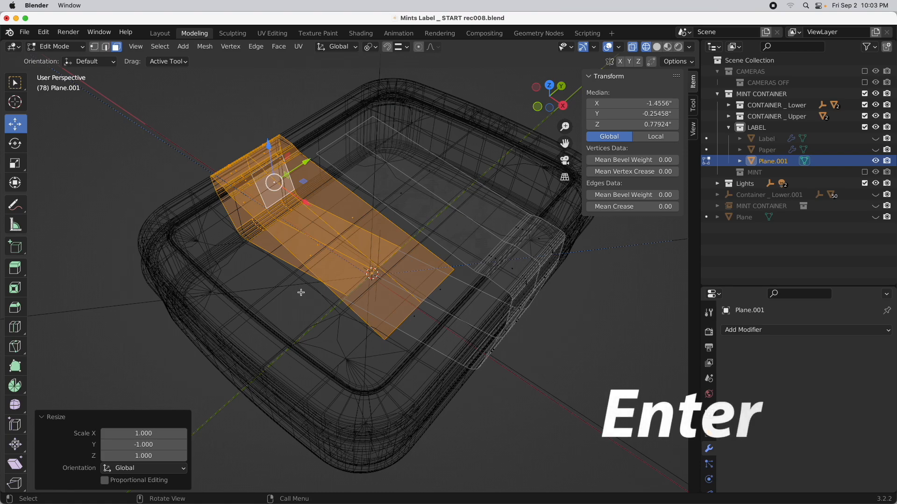
# Turn on Vertex snapping and move the flipped half so its bottom end corner snaps onto the matching corner of the other half.
pyautogui.moveTo(388, 333); pyautogui.dragTo(375, 222, button='middle')
pyautogui.click(387, 48)
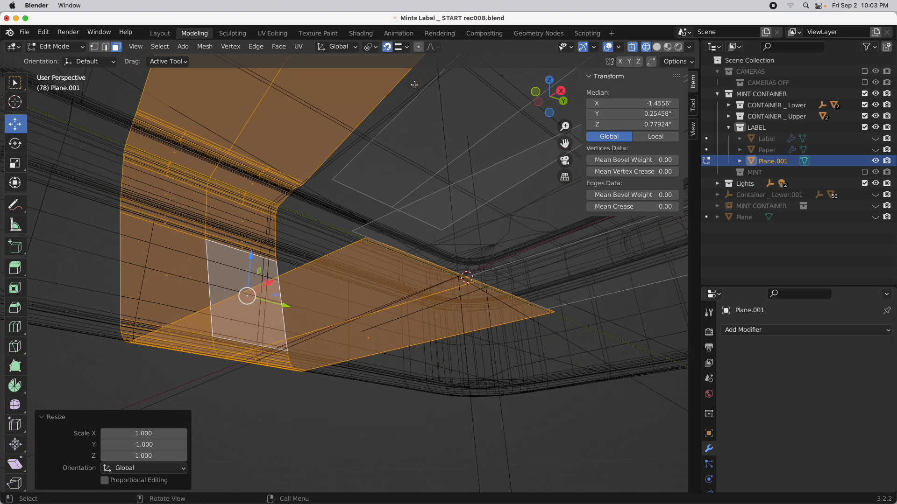
pyautogui.click(400, 48)
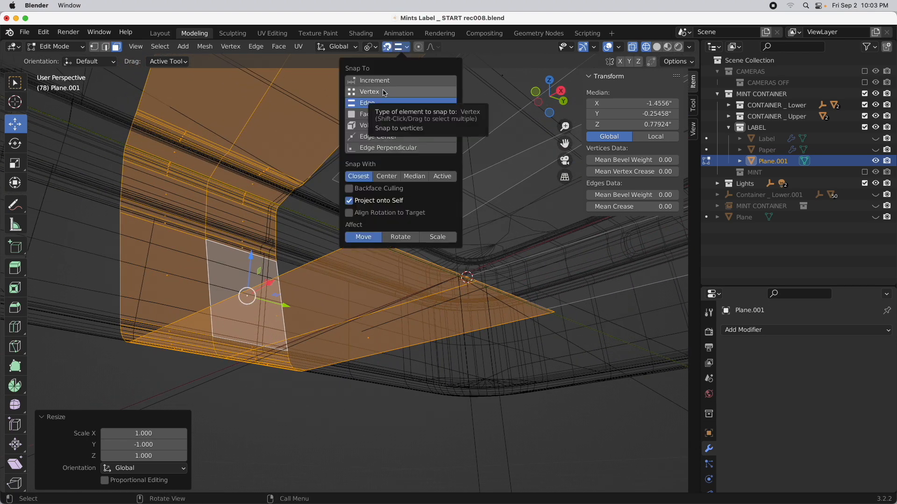
pyautogui.click(384, 93)
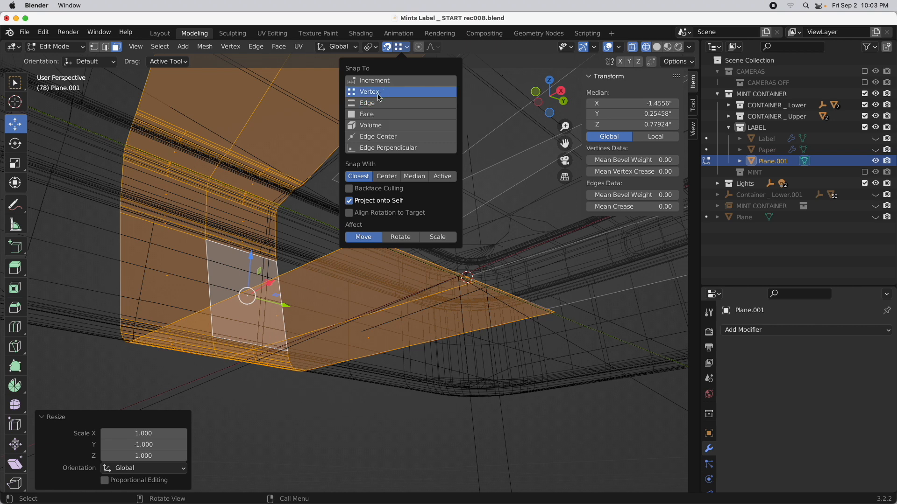
pyautogui.press('g')
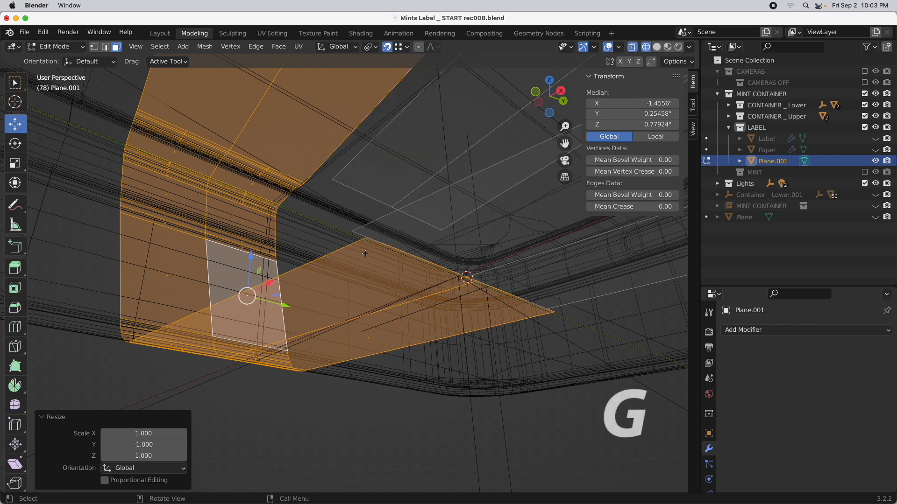
pyautogui.keyDown('ctrl'); pyautogui.moveTo(356, 237); pyautogui.dragTo(369, 219, button='middle'); pyautogui.keyUp('ctrl')
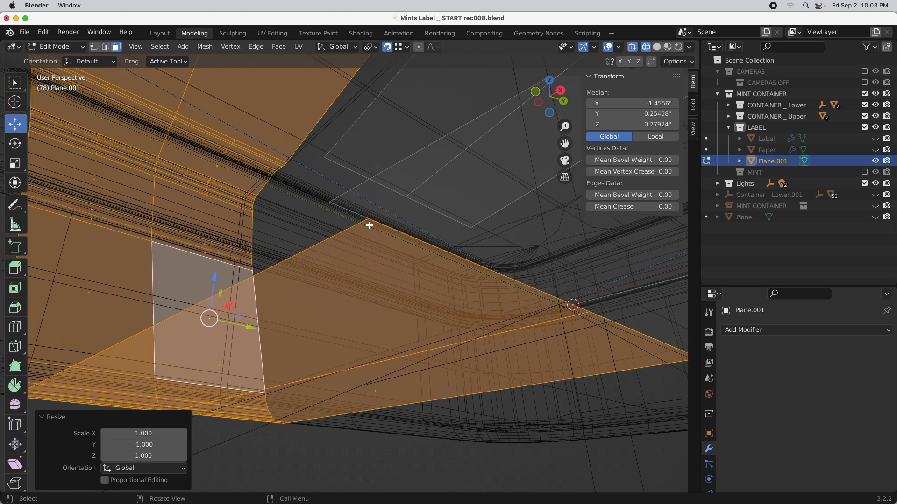
pyautogui.press('g')
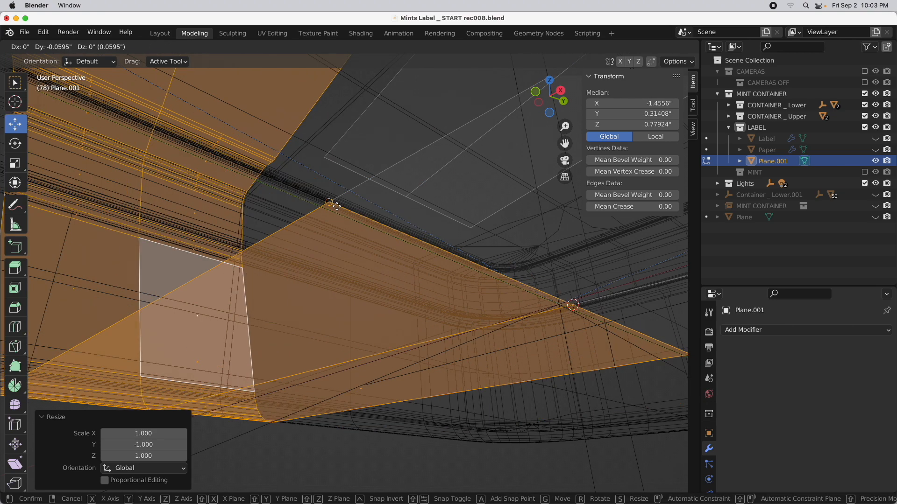
pyautogui.click(330, 204)
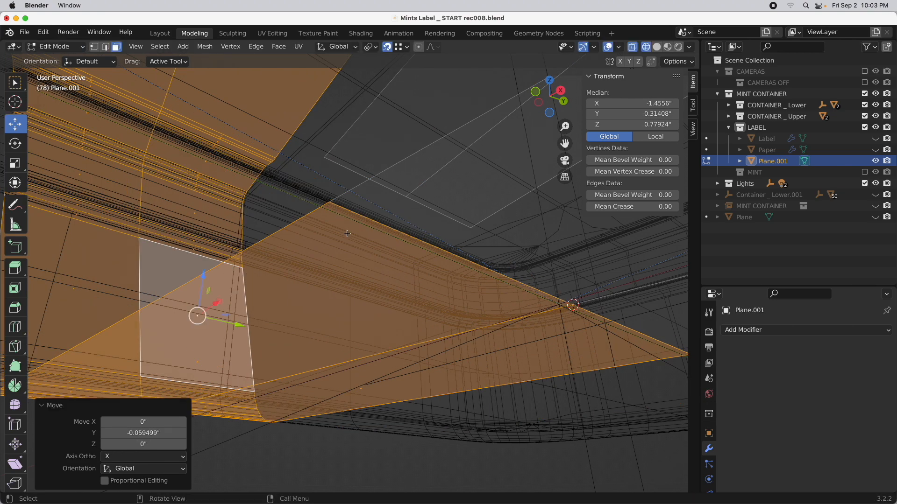
pyautogui.moveTo(347, 234); pyautogui.dragTo(355, 255, button='middle')
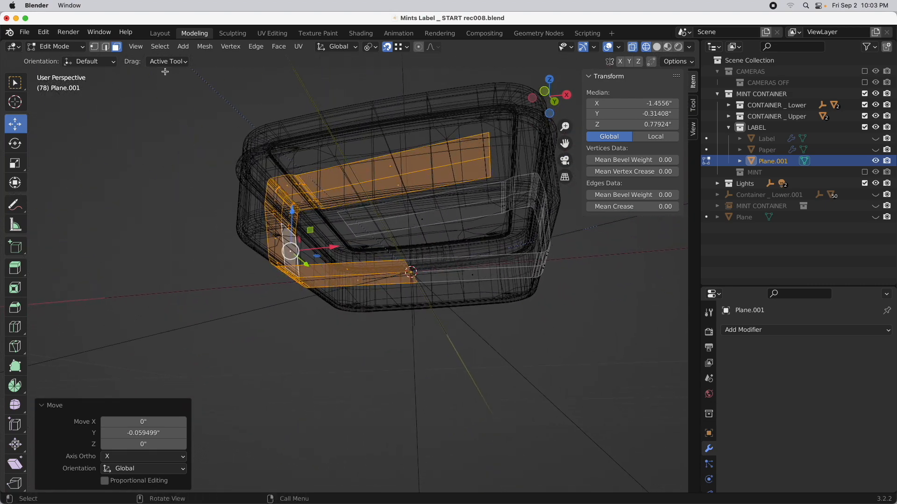
# In vertex mode, box-select the vertices where the two label halves meet under the container, then restore the Move tool's drag action to Active Tool.
pyautogui.click(95, 48)
pyautogui.click(160, 62)
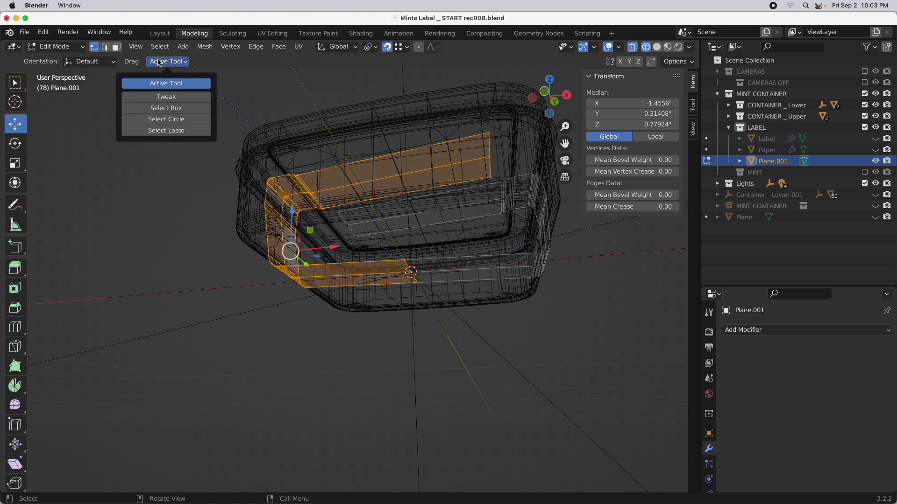
pyautogui.click(166, 108)
pyautogui.moveTo(440, 316); pyautogui.dragTo(385, 249)
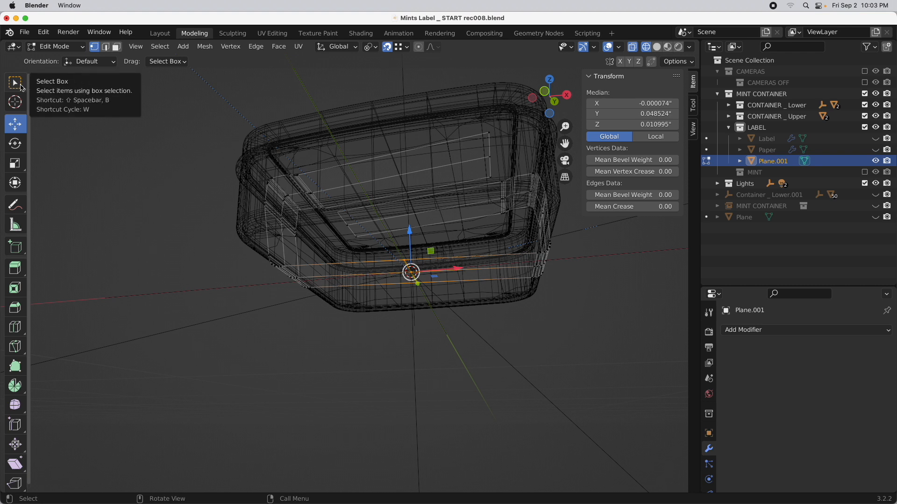
pyautogui.click(157, 62)
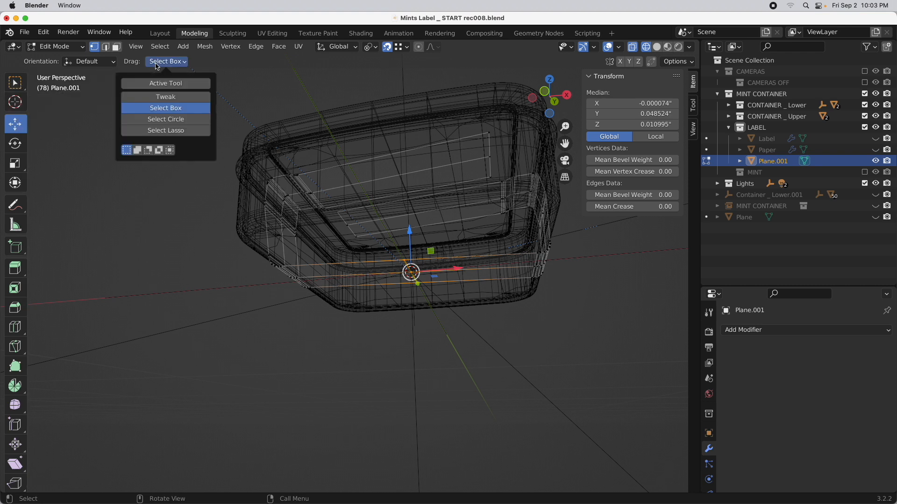
pyautogui.click(167, 84)
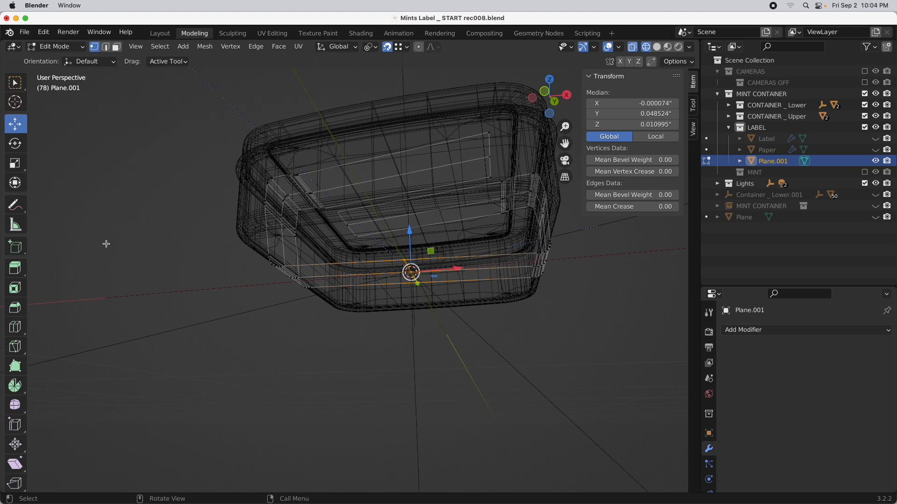
# Cycle through the selection tools, box-select the joint vertices under the container again, and reactivate the Move tool.
pyautogui.press('w')
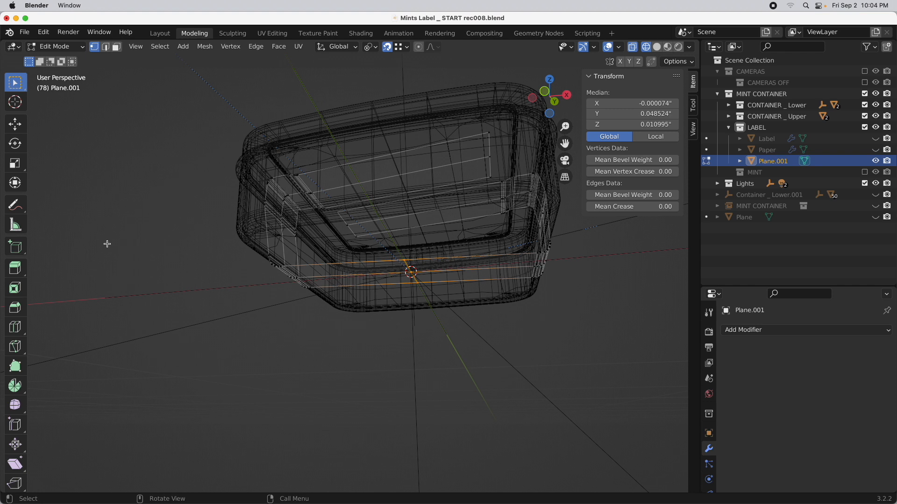
pyautogui.press('w')
pyautogui.press('w')
pyautogui.press('w')
pyautogui.press('w')
pyautogui.moveTo(472, 329); pyautogui.dragTo(388, 233)
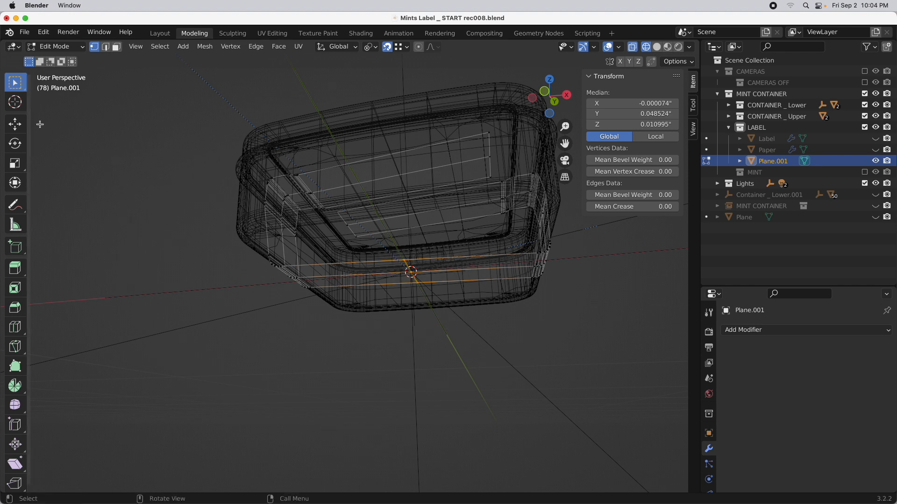
pyautogui.click(15, 126)
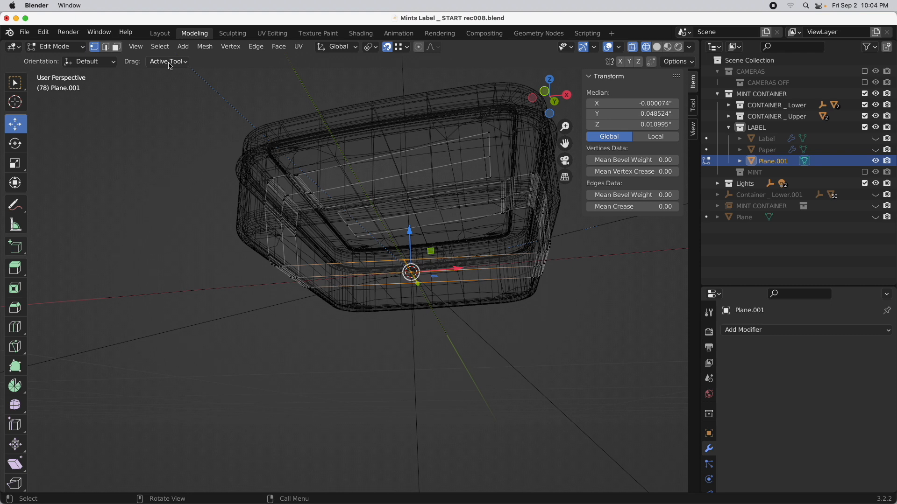
# Merge the selected joint vertices by distance and turn off X-ray.
pyautogui.rightClick(373, 320)
pyautogui.moveTo(374, 323)
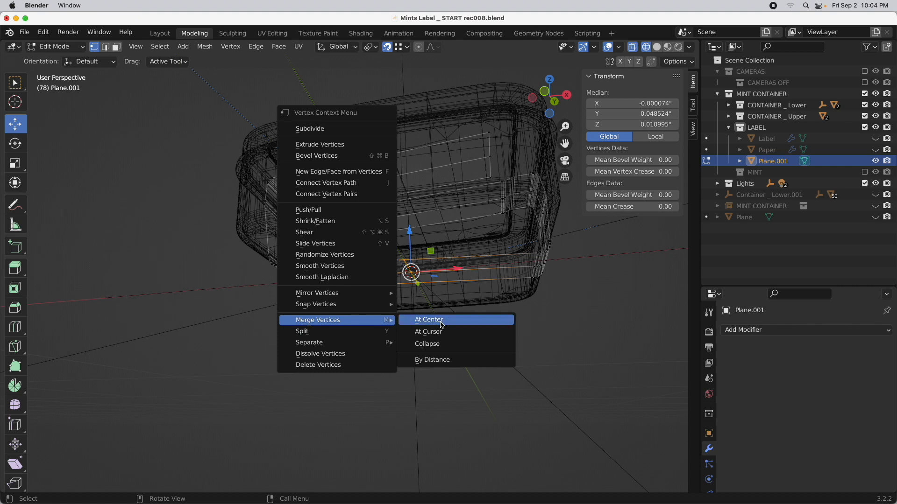
pyautogui.click(446, 361)
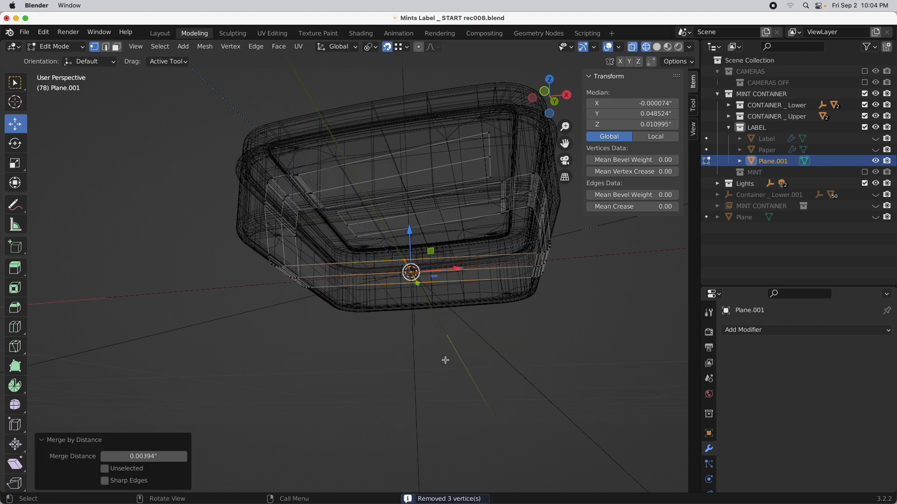
pyautogui.moveTo(445, 360); pyautogui.dragTo(587, 143, button='middle')
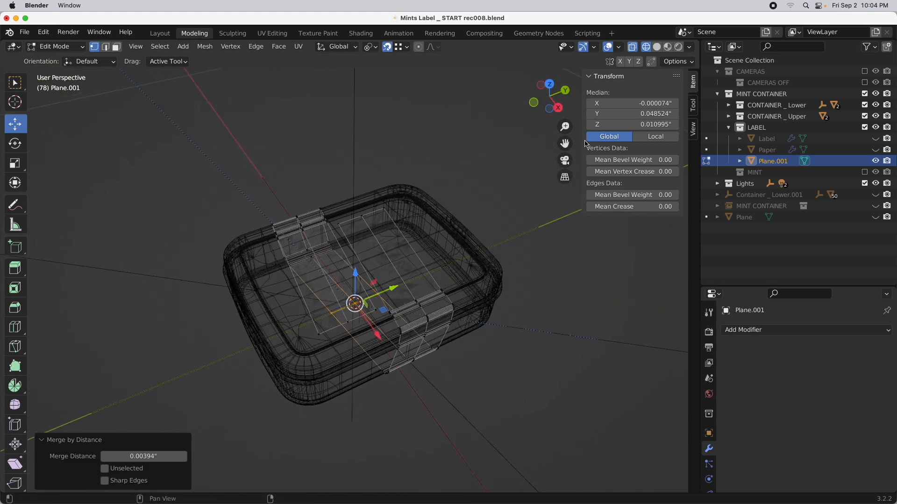
pyautogui.click(633, 47)
pyautogui.moveTo(486, 327)
pyautogui.mouseDown(button='middle')
pyautogui.moveTo(498, 170)
pyautogui.moveTo(535, 277)
pyautogui.moveTo(552, 300)
pyautogui.moveTo(502, 321)
pyautogui.mouseUp(button='middle')
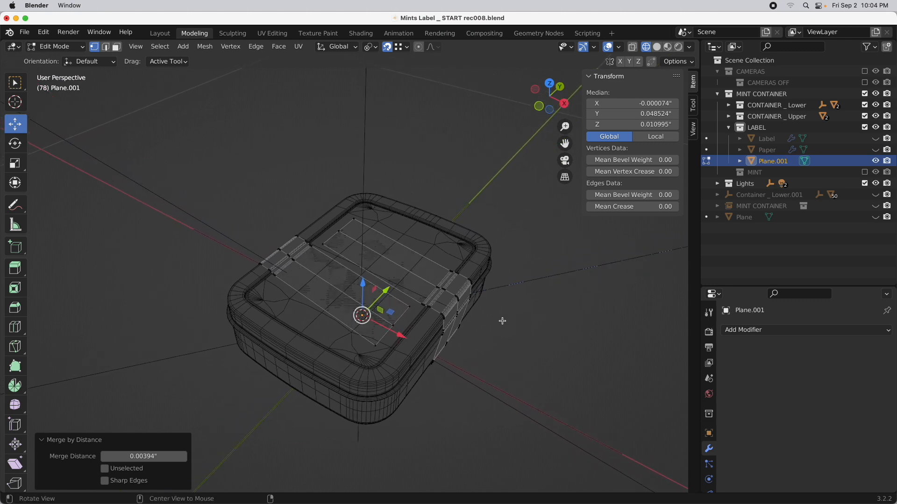
pyautogui.scroll(4, 397, 255)
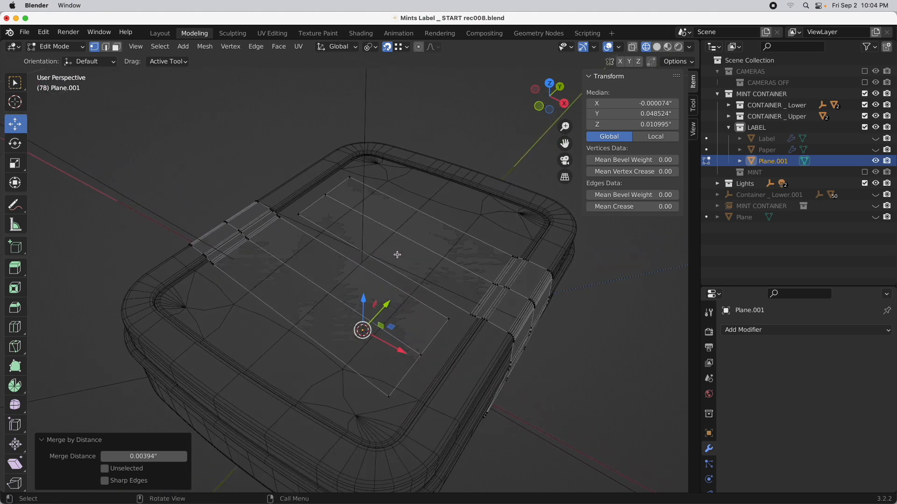
# Switch to the UV Editing workspace and set the label mesh to face selection.
pyautogui.click(272, 35)
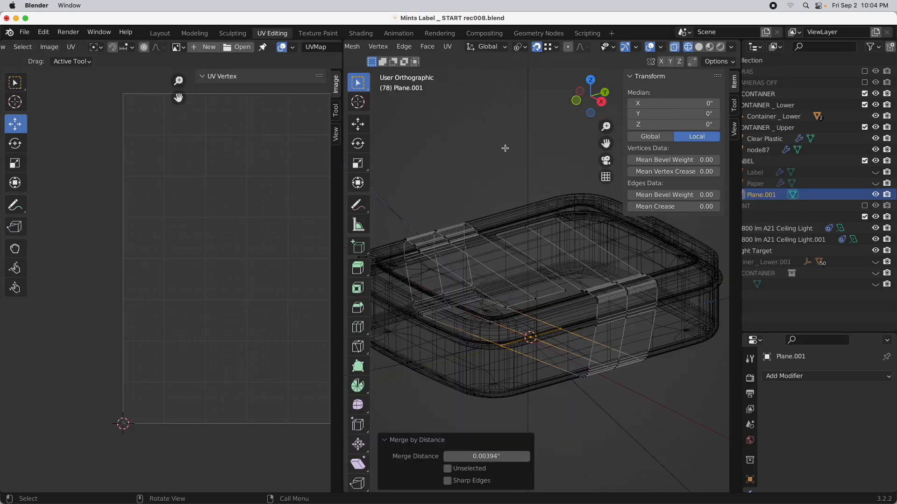
pyautogui.scroll(5, 452, 48)
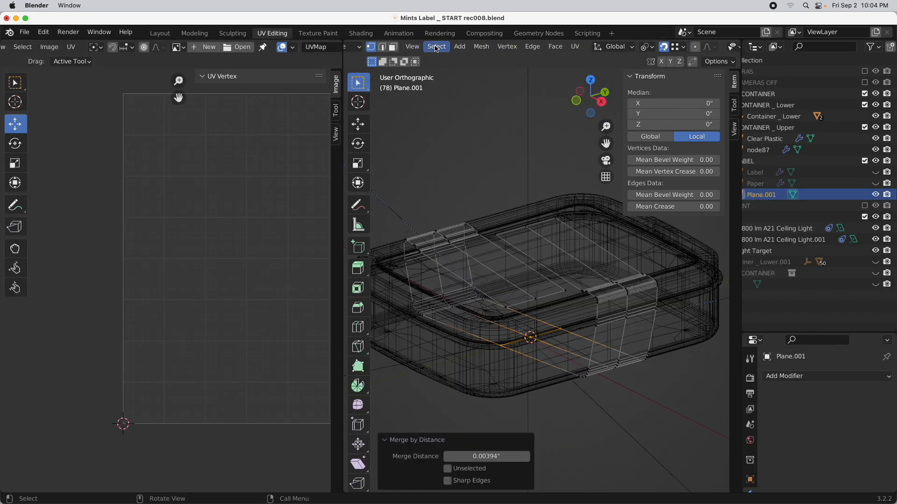
pyautogui.click(450, 48)
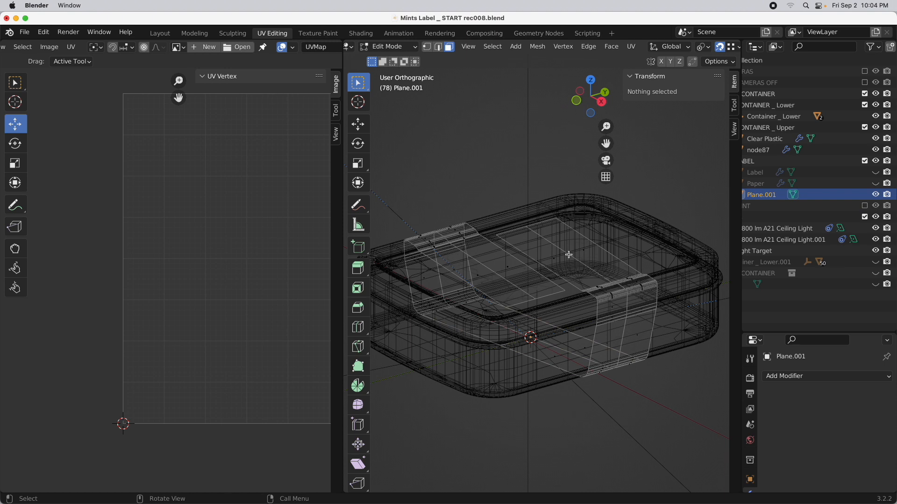
# Select all faces of the label mesh, isolate it in local view and display it with solid shading.
pyautogui.press('a')
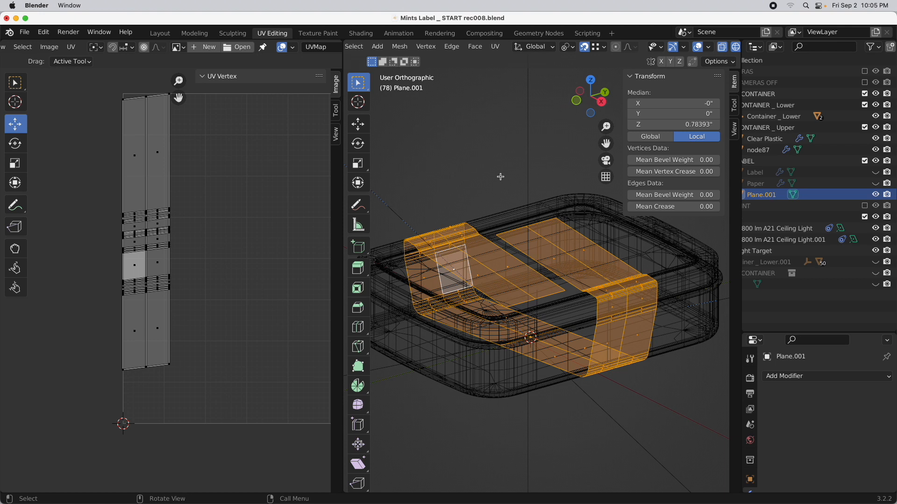
pyautogui.press('/')
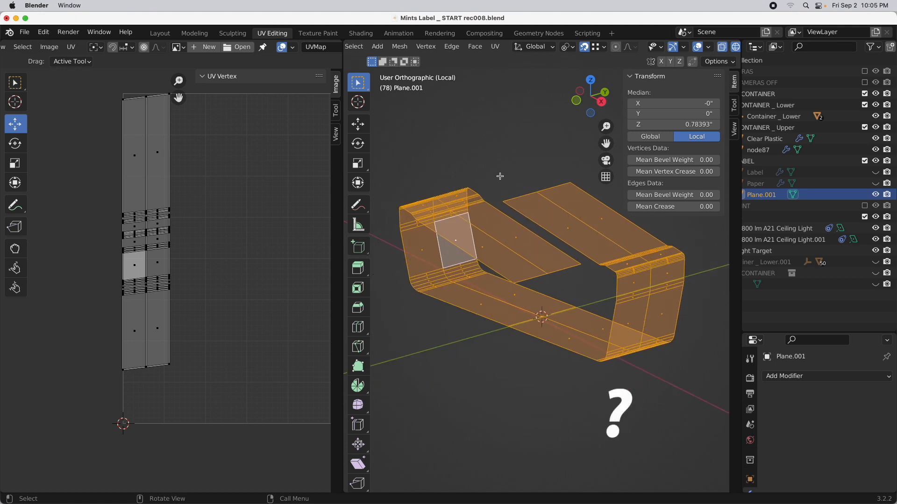
pyautogui.hscroll(-5, 721, 49)
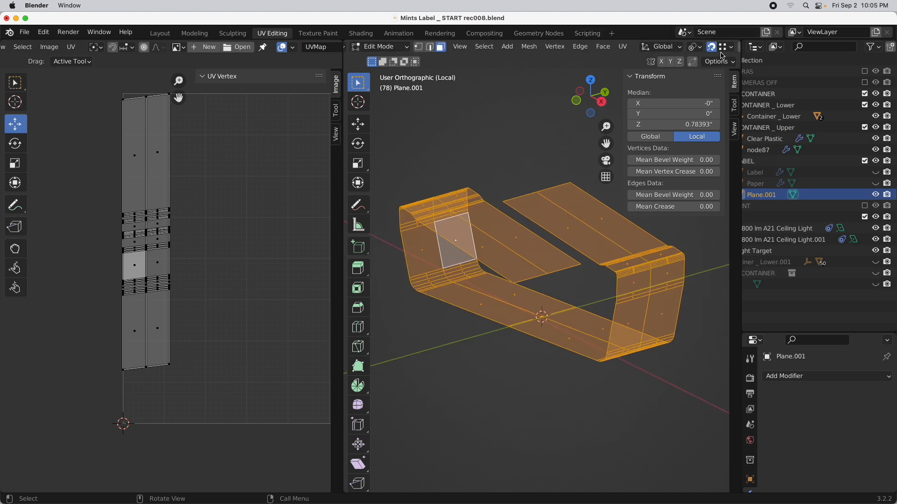
pyautogui.hscroll(5, 721, 51)
pyautogui.click(700, 47)
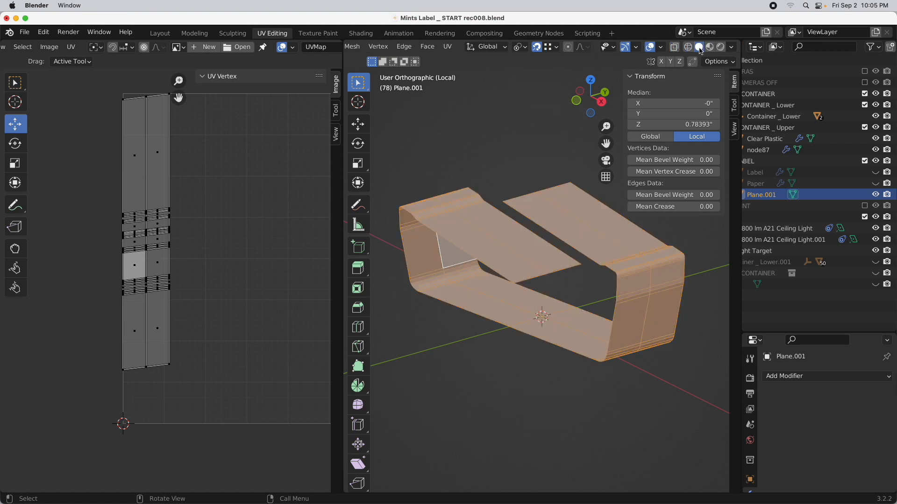
# Enable the Face Orientation overlay for the isolated label.
pyautogui.click(661, 48)
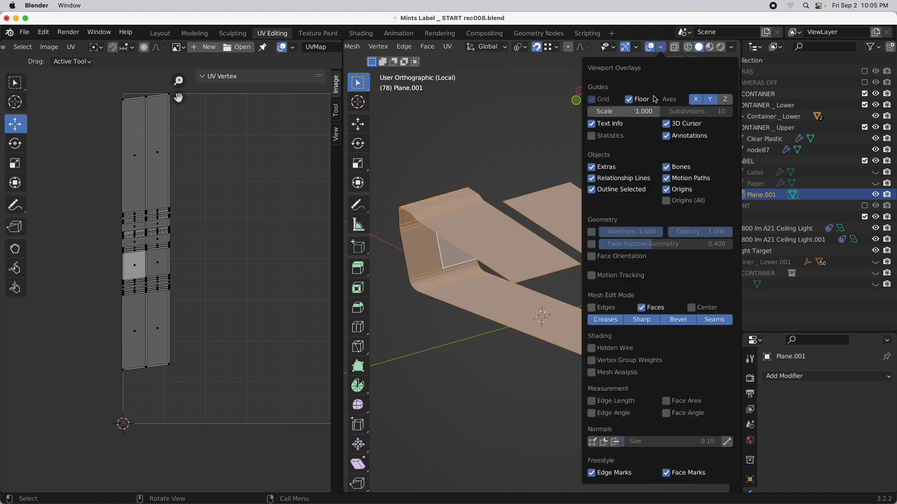
pyautogui.click(625, 257)
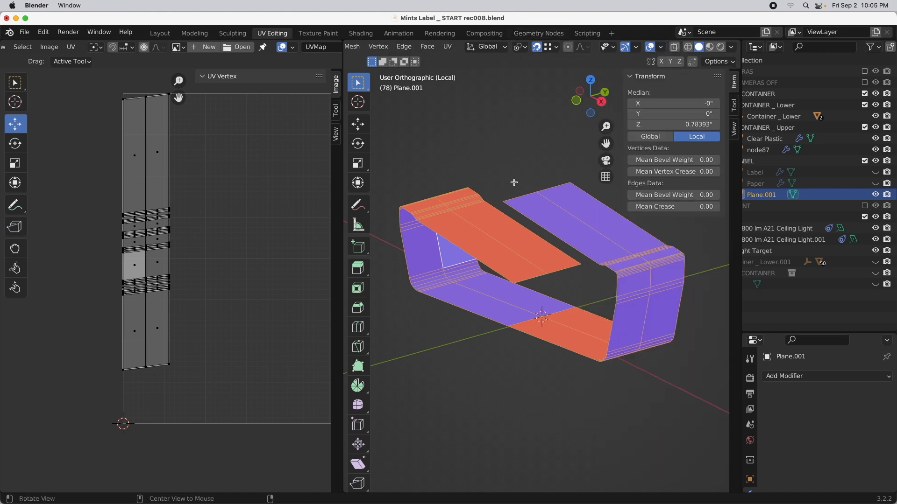
pyautogui.moveTo(514, 182); pyautogui.dragTo(509, 216, button='middle')
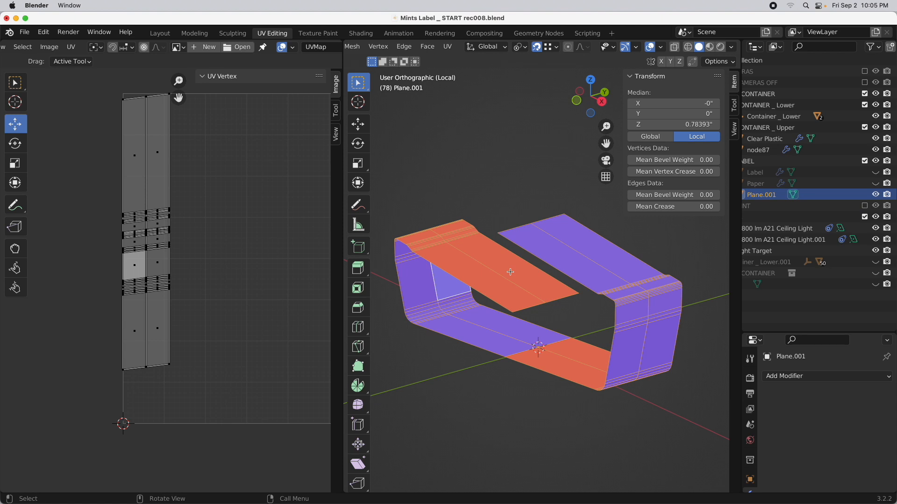
# Select one face on the label's upper flap and extend the selection to all linked faces.
pyautogui.click(510, 272)
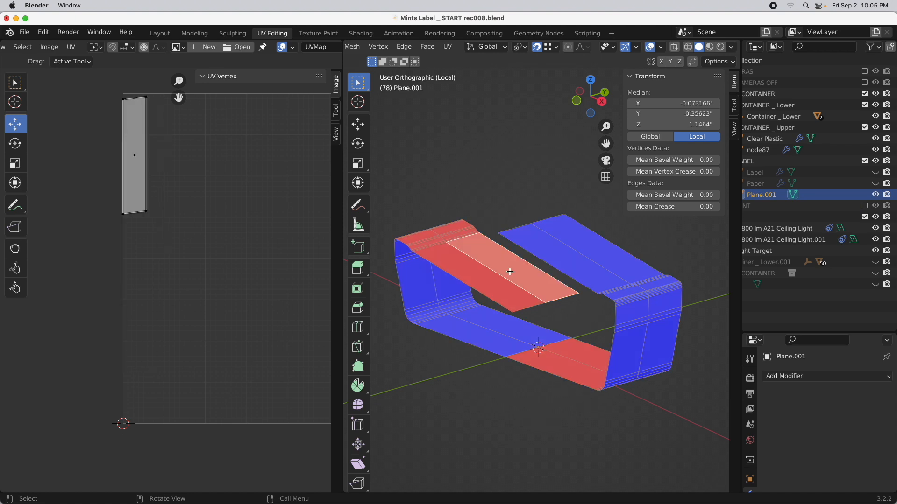
pyautogui.scroll(5, 429, 49)
pyautogui.click(429, 48)
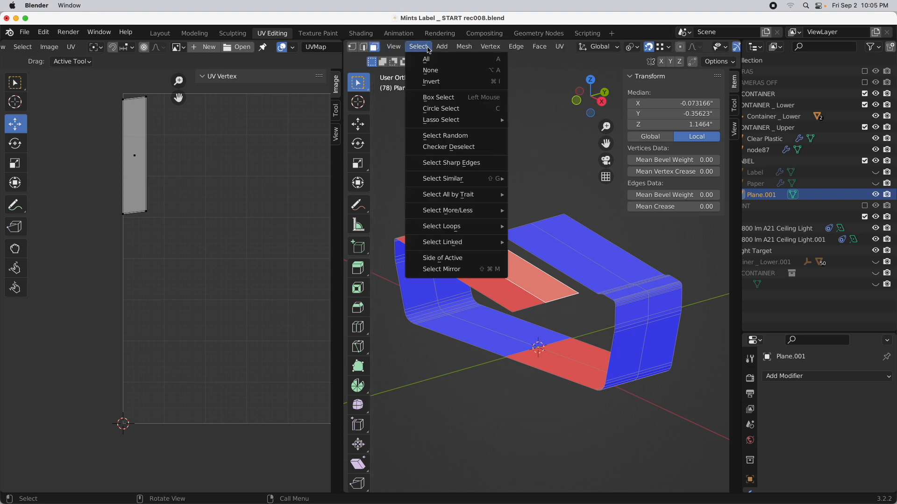
pyautogui.moveTo(456, 242)
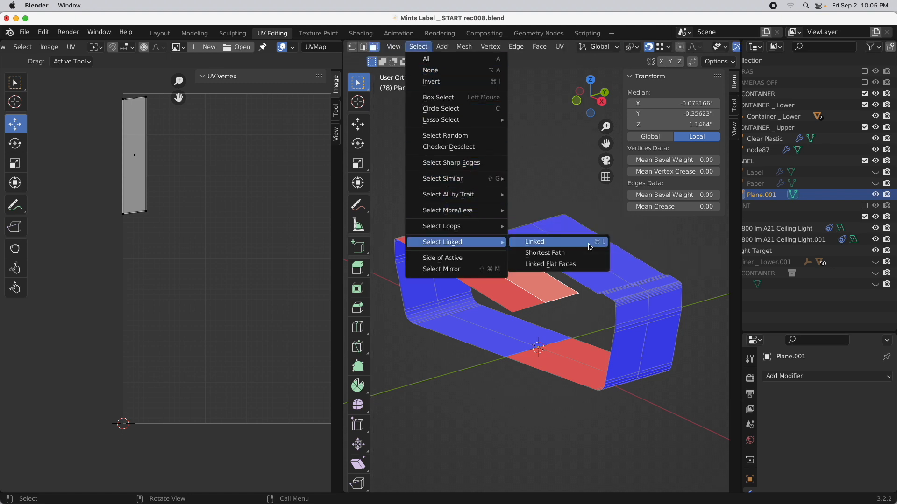
pyautogui.click(590, 243)
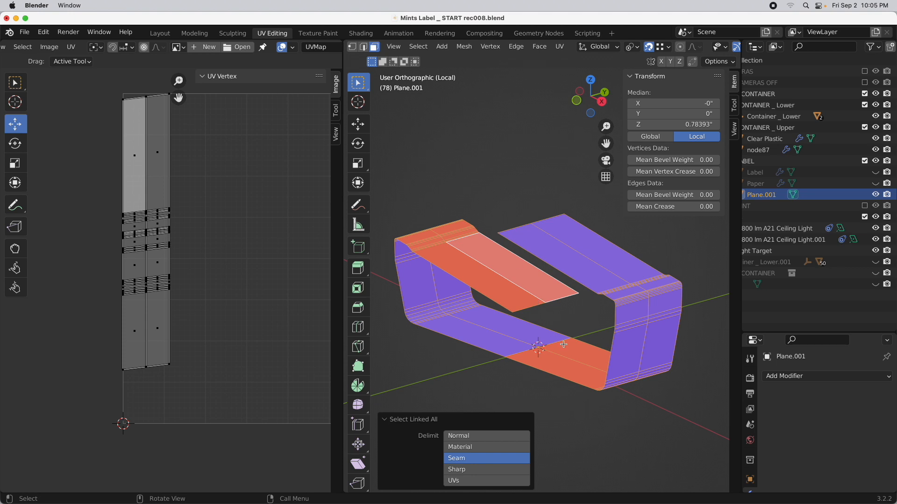
# Recalculate the label's normals to the outside and clear the selection.
pyautogui.moveTo(534, 314); pyautogui.dragTo(495, 185, button='middle')
pyautogui.click(466, 47)
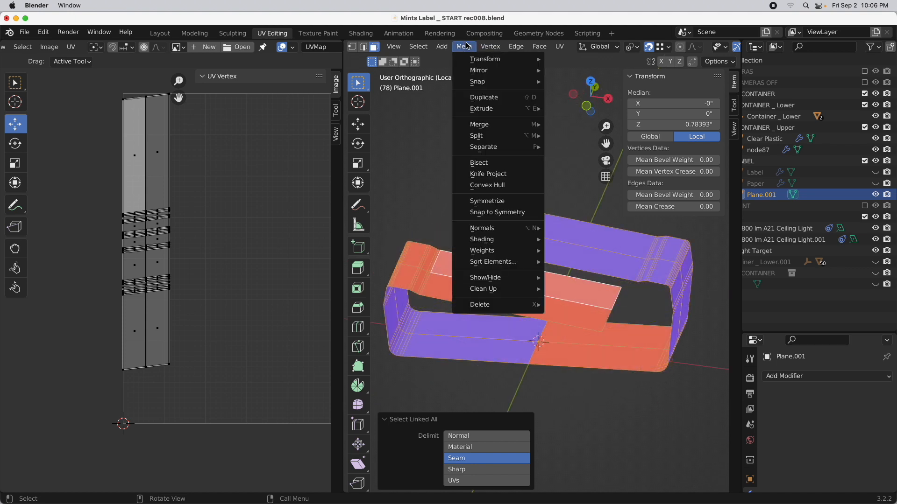
pyautogui.moveTo(523, 232)
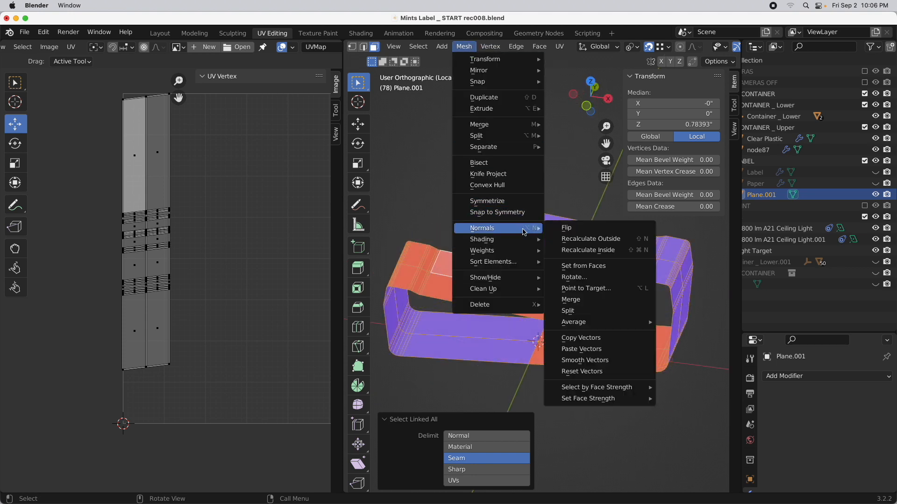
pyautogui.click(568, 238)
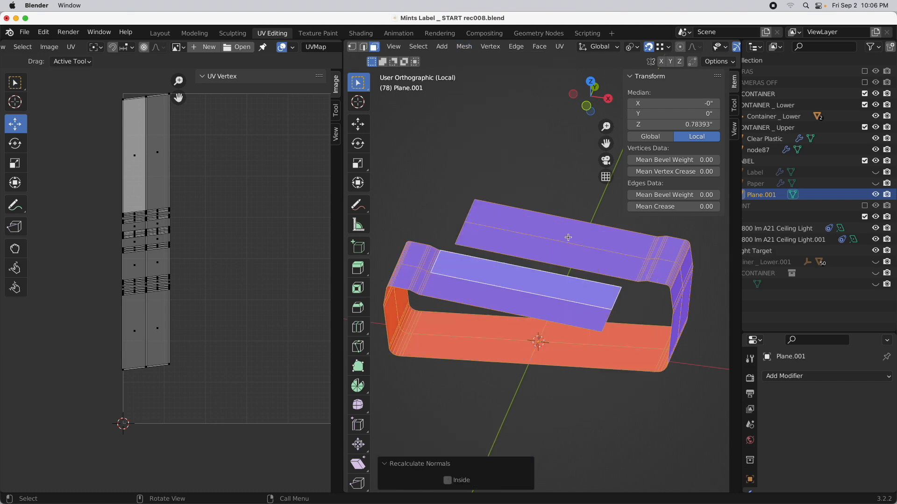
pyautogui.click(517, 187)
pyautogui.moveTo(537, 254); pyautogui.dragTo(488, 276, button='middle')
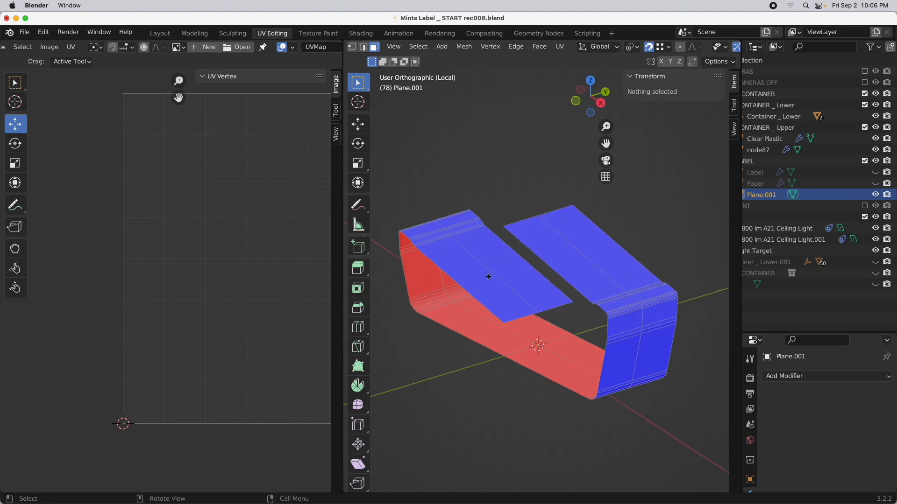
# Select the whole label mesh and unwrap its UVs.
pyautogui.press('a')
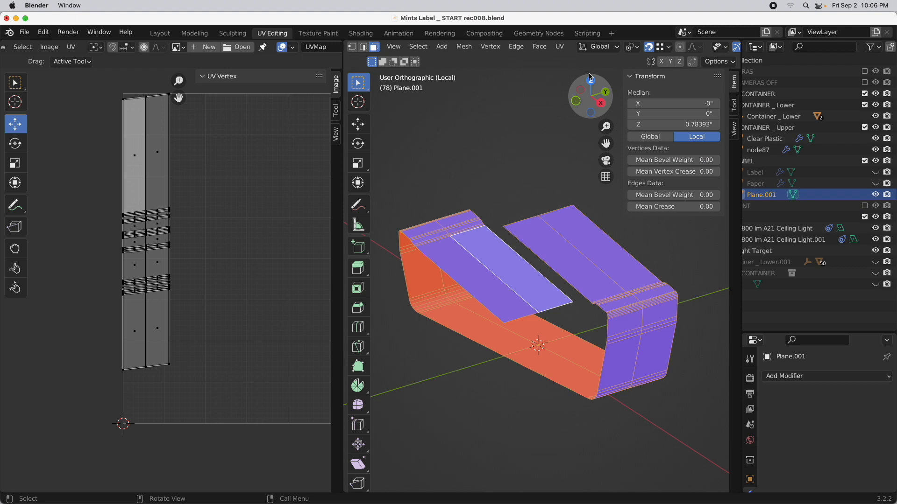
pyautogui.click(559, 46)
pyautogui.click(568, 59)
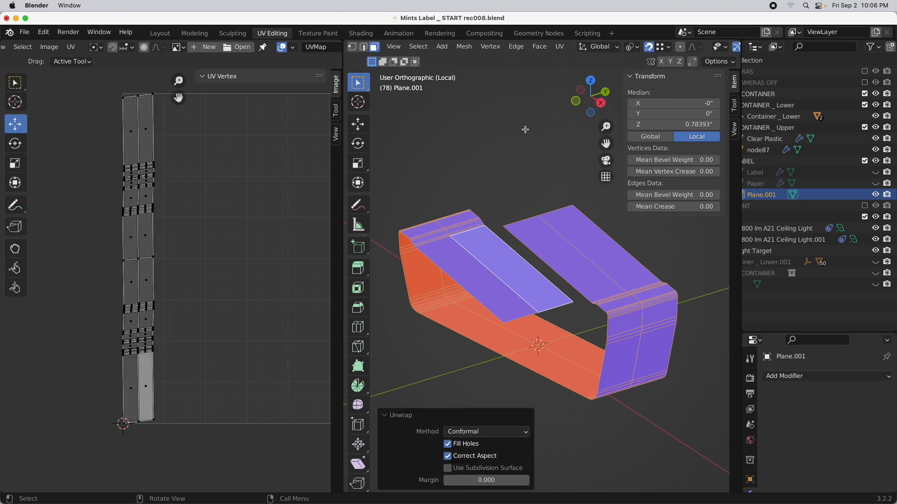
# In UV edge selection, straighten the upper edge of the UV island's top-right face with Align Auto.
pyautogui.scroll(1, 186, 140)
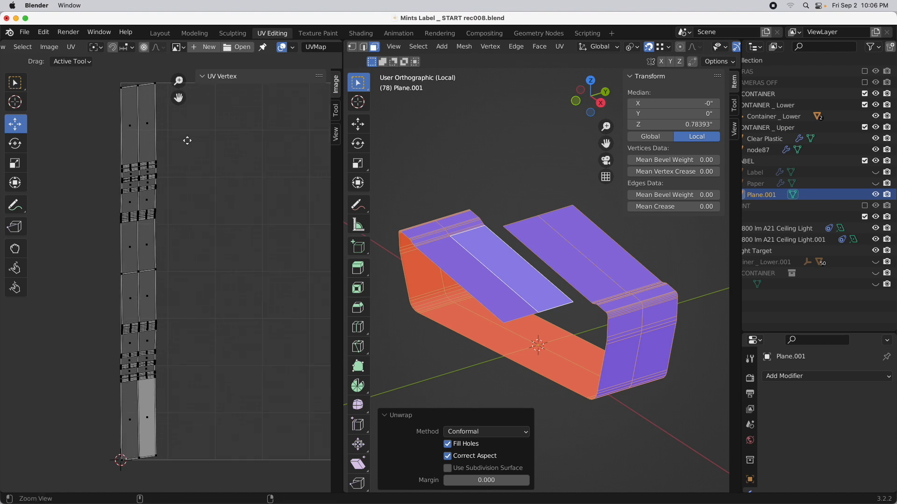
pyautogui.scroll(2, 187, 141)
pyautogui.scroll(2, 290, 421)
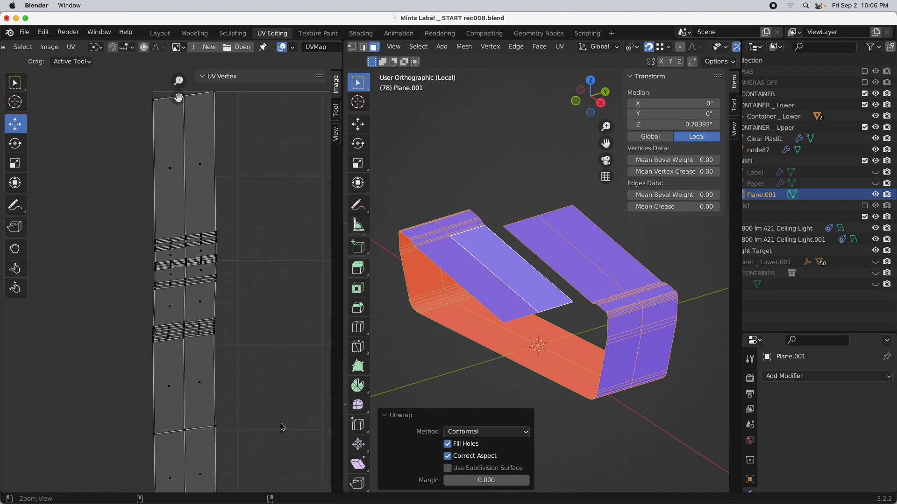
pyautogui.scroll(3, 253, 193)
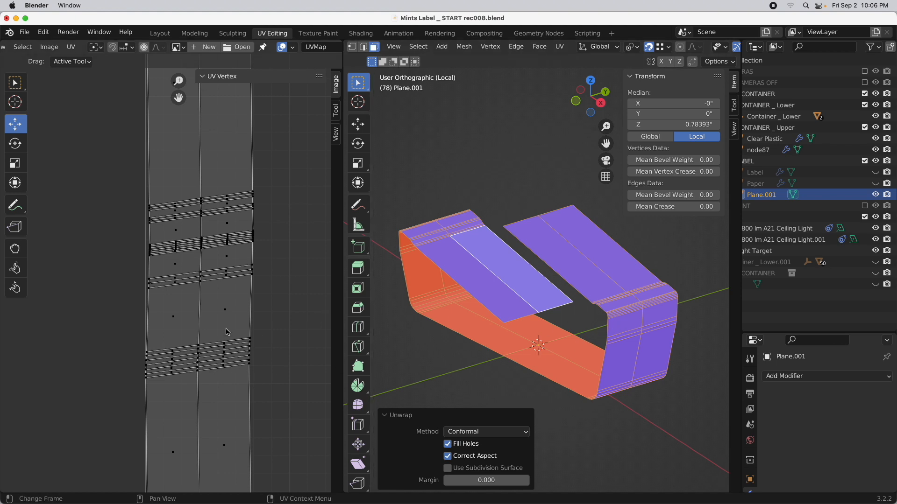
pyautogui.moveTo(227, 331); pyautogui.dragTo(219, 422, button='middle')
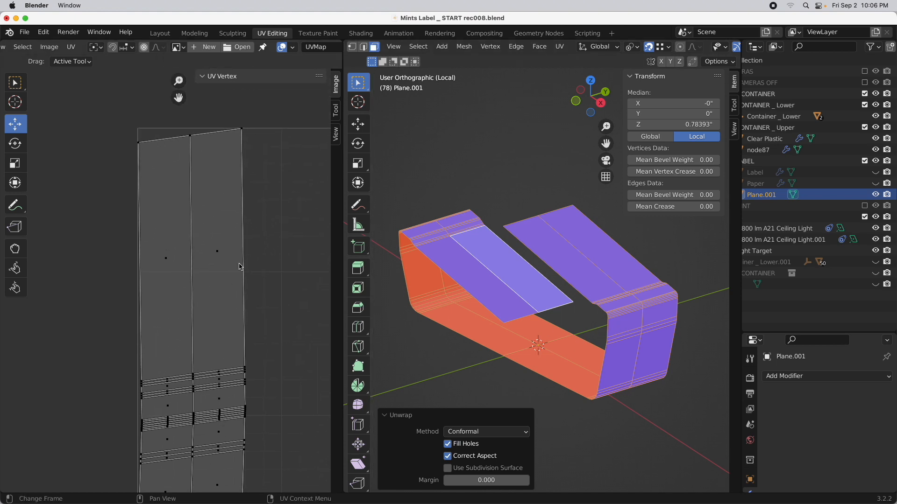
pyautogui.click(216, 247)
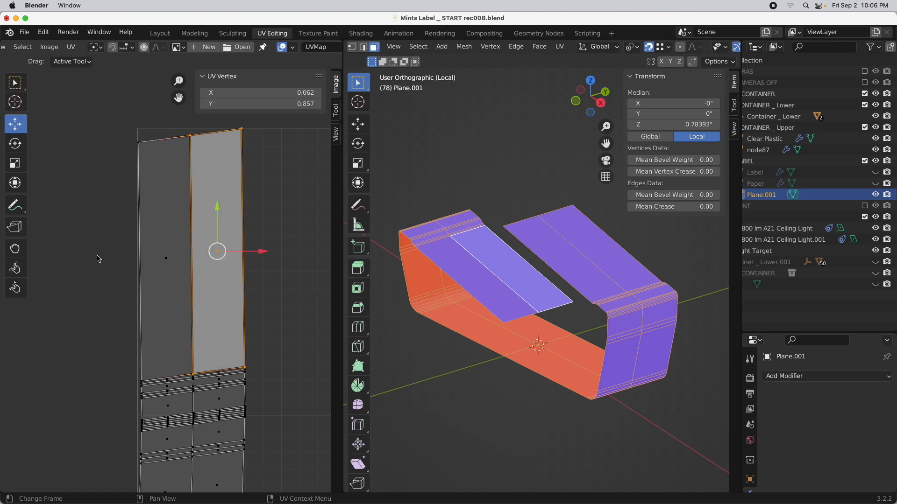
pyautogui.scroll(5, 58, 47)
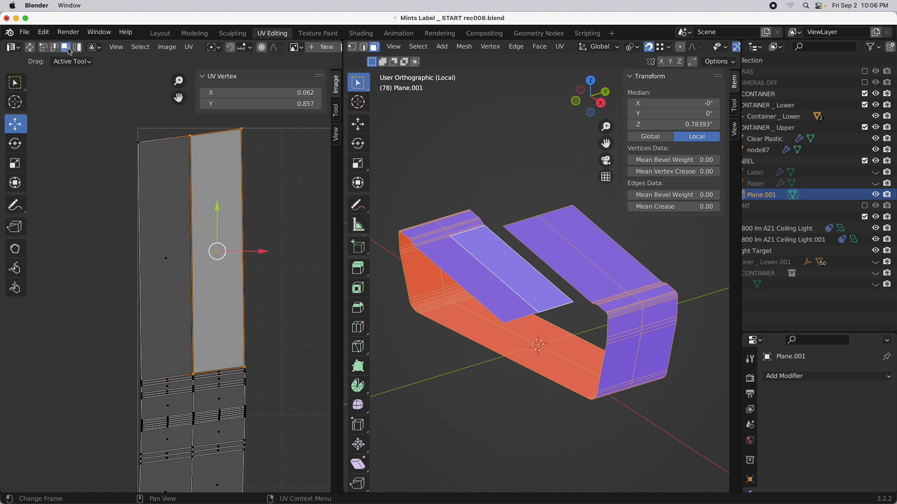
pyautogui.click(55, 51)
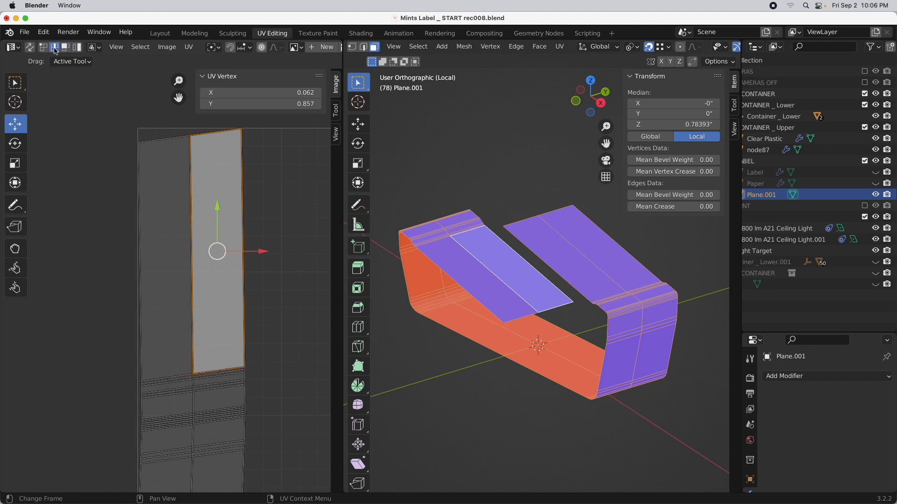
pyautogui.click(200, 135)
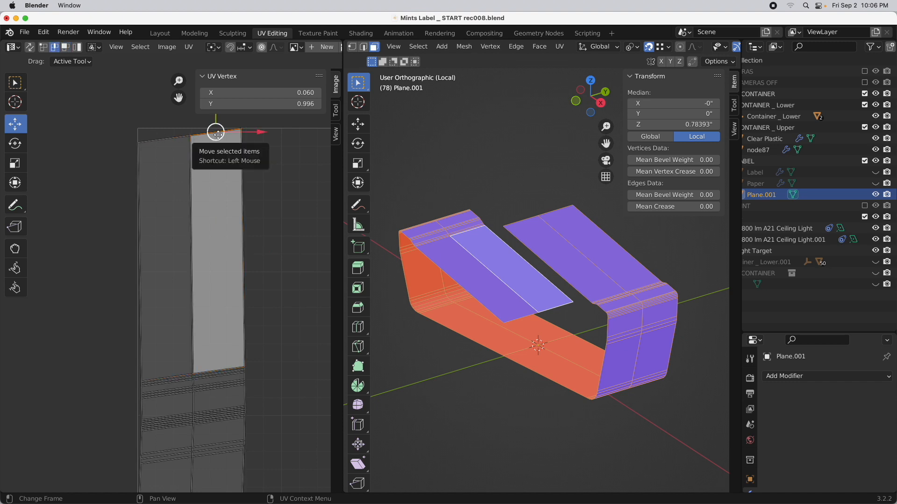
pyautogui.rightClick(217, 176)
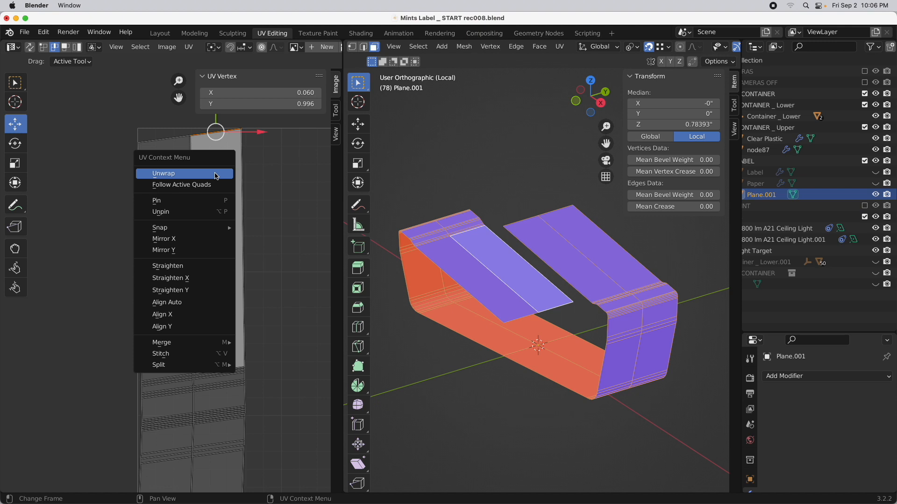
pyautogui.click(212, 308)
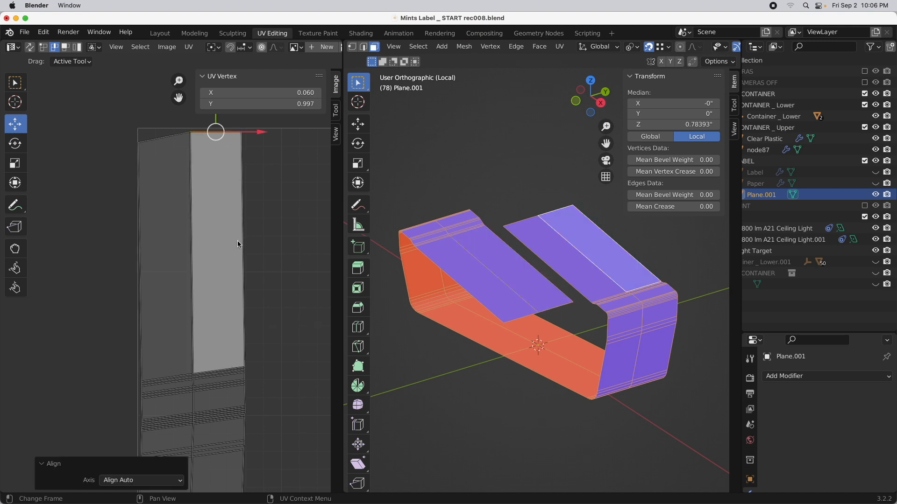
# Repeat the automatic alignment on the right, bottom and left edges of the same UV face.
pyautogui.click(244, 201)
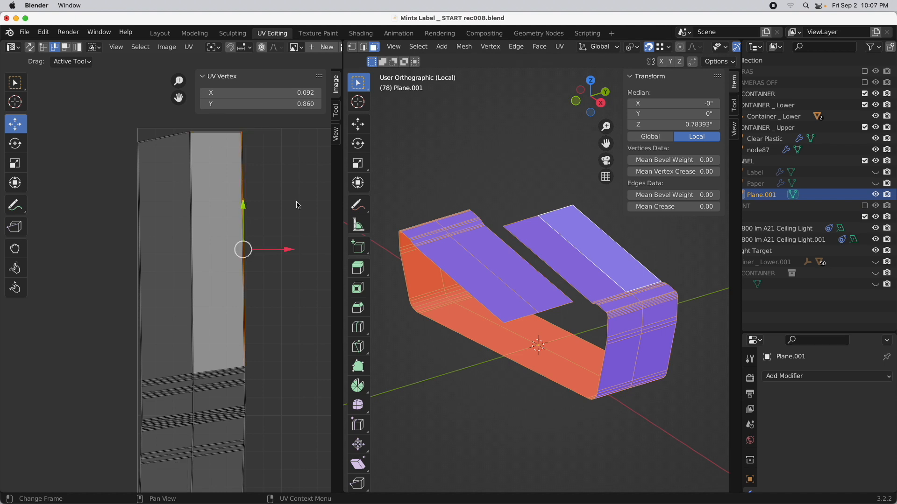
pyautogui.hotkey('shift', 'r')
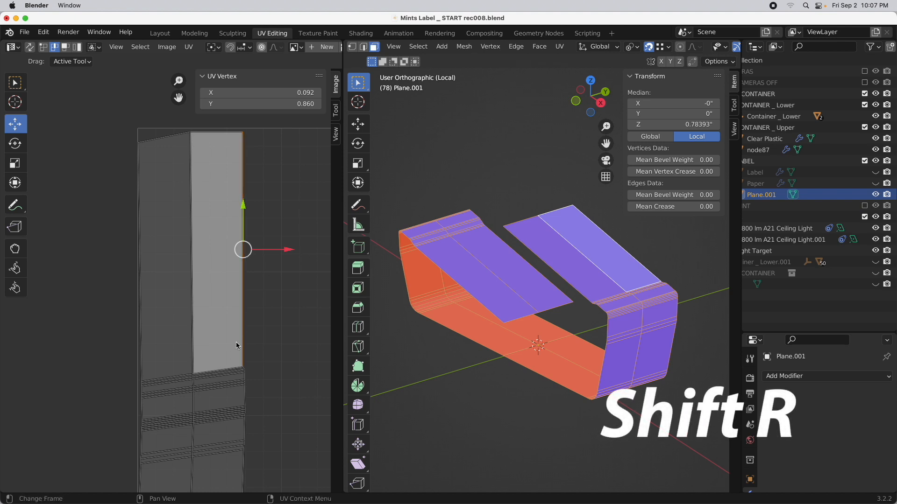
pyautogui.click(219, 372)
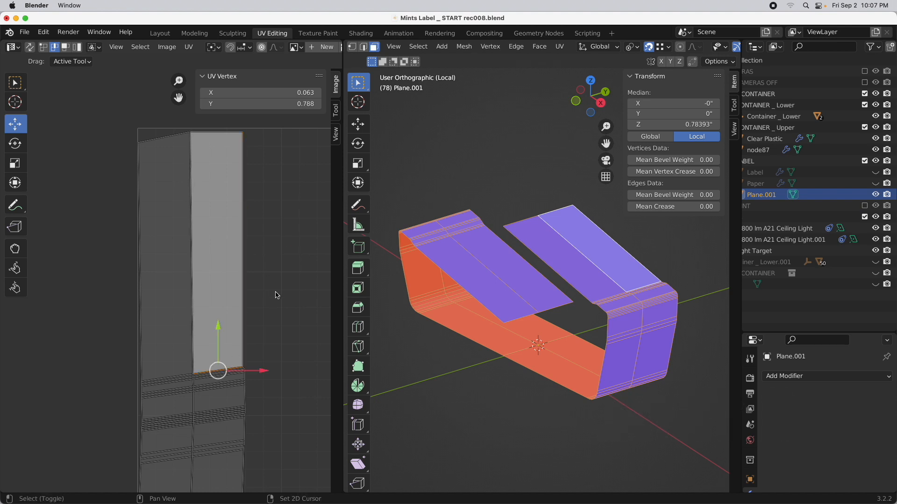
pyautogui.hotkey('shift', 'r')
pyautogui.click(192, 305)
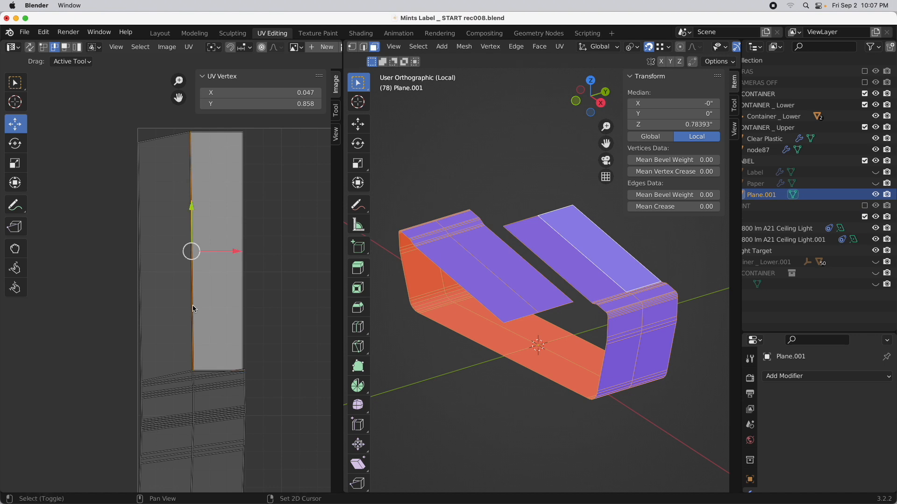
# In UV face selection, select the straightened face and apply Follow Active Quads to the label's UVs.
pyautogui.click(65, 47)
pyautogui.click(226, 180)
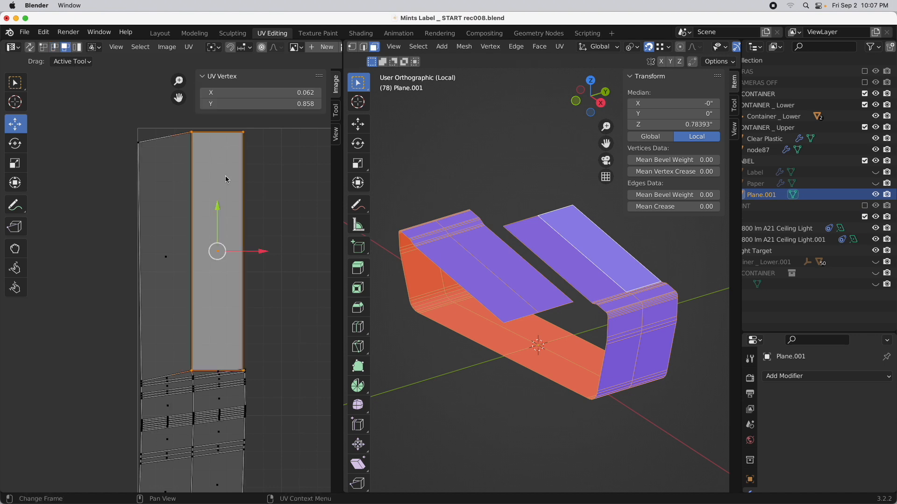
pyautogui.rightClick(226, 176)
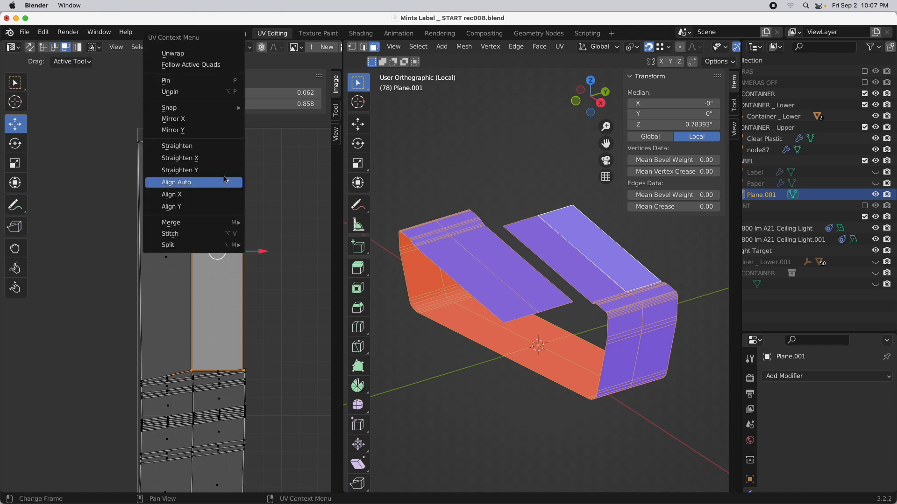
pyautogui.click(220, 65)
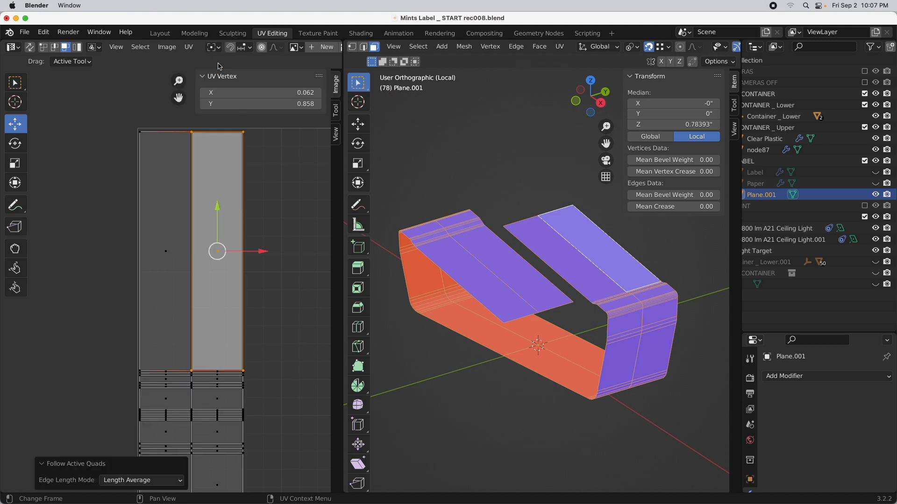
pyautogui.scroll(-6, 266, 268)
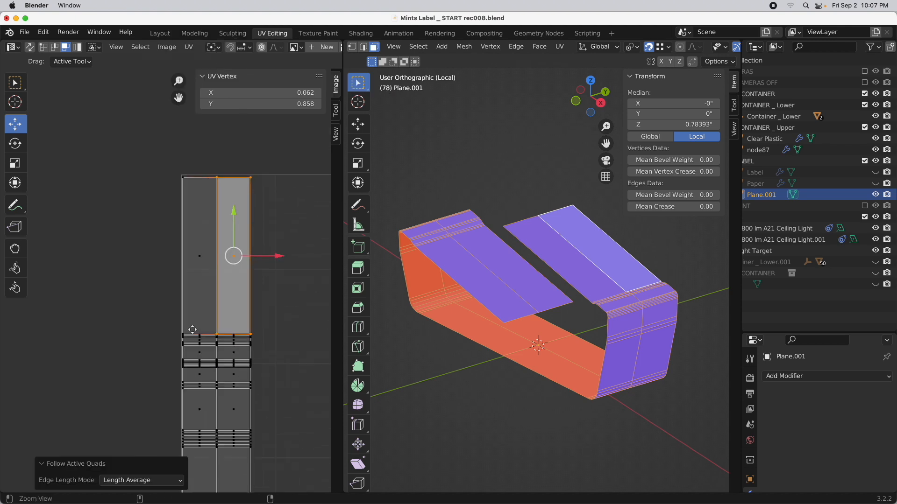
pyautogui.keyDown('ctrl'); pyautogui.scroll(1, 227, 363); pyautogui.keyUp('ctrl')
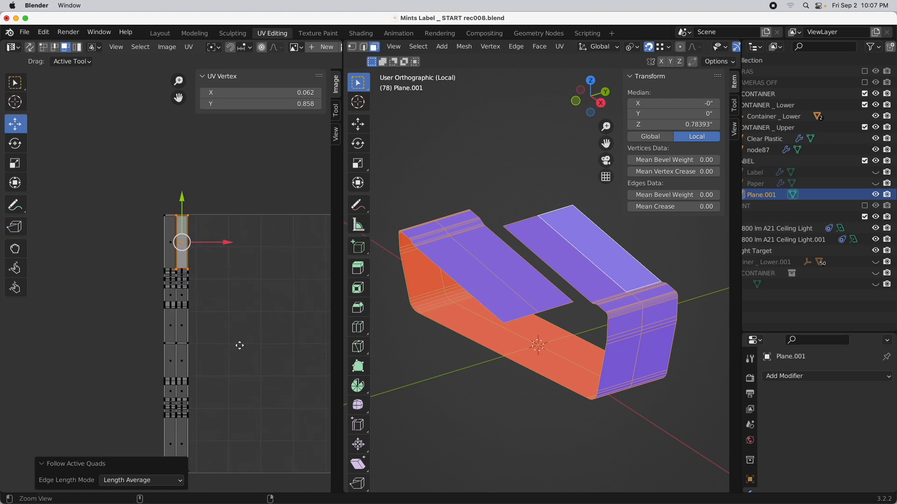
pyautogui.scroll(-1, 240, 345)
pyautogui.hscroll(-1, 248, 345)
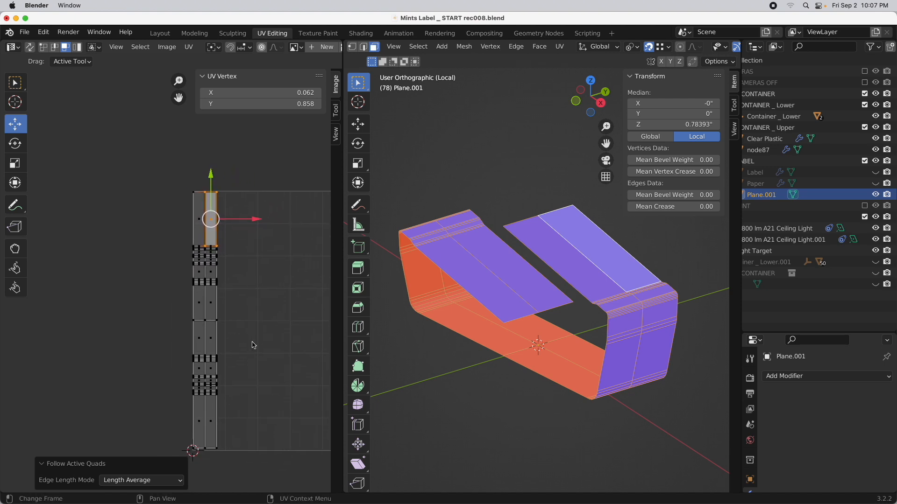